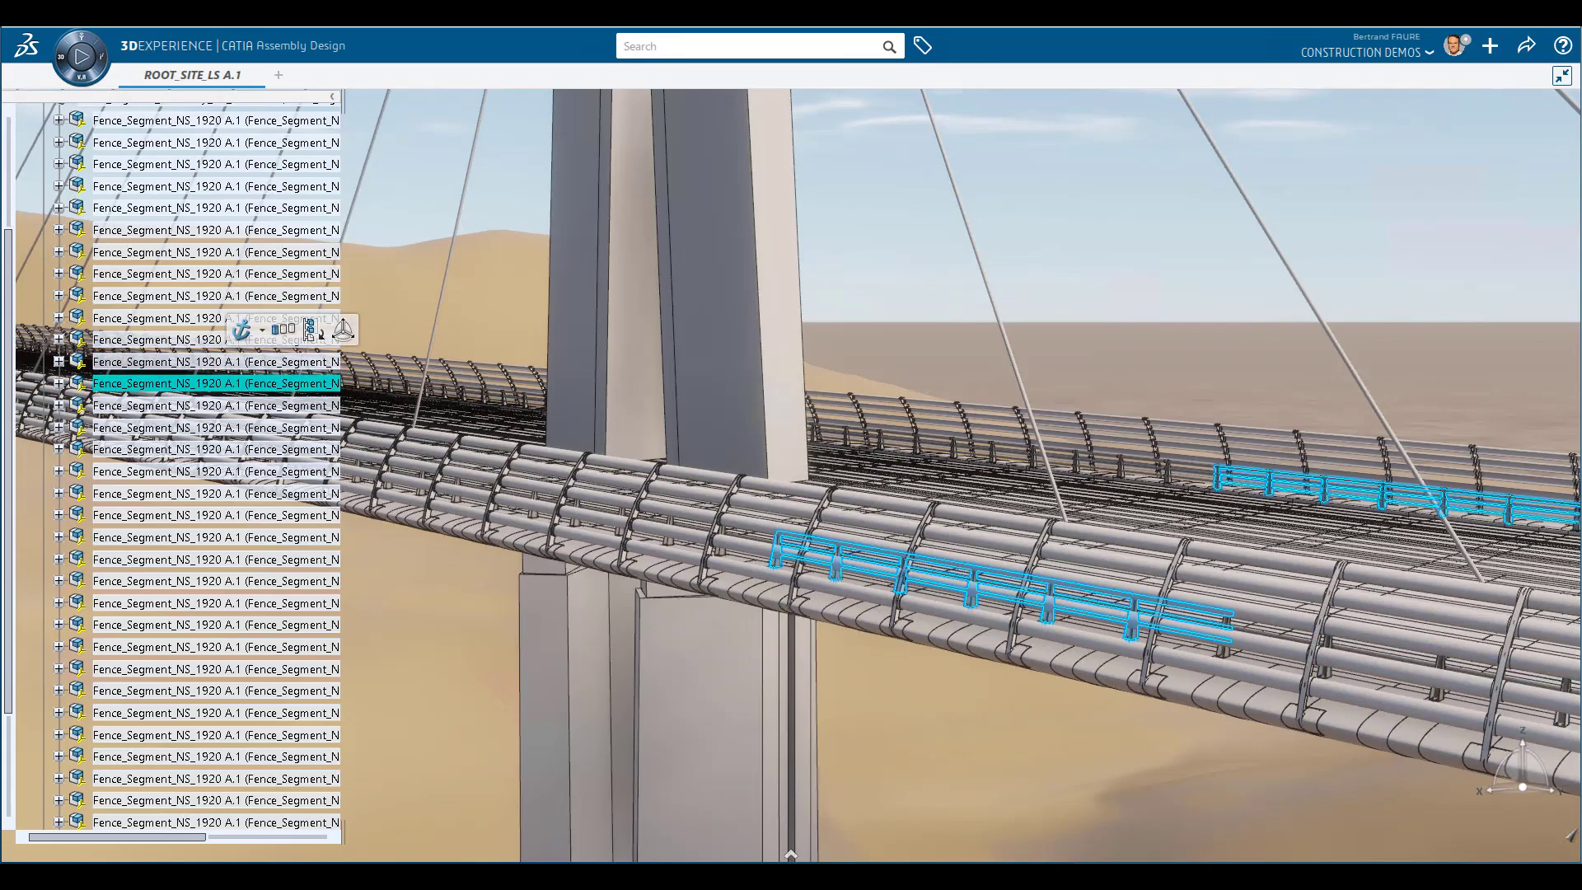
Examine the fence pole inside the Millau side assembly of the expanded fence segment.
click(183, 449)
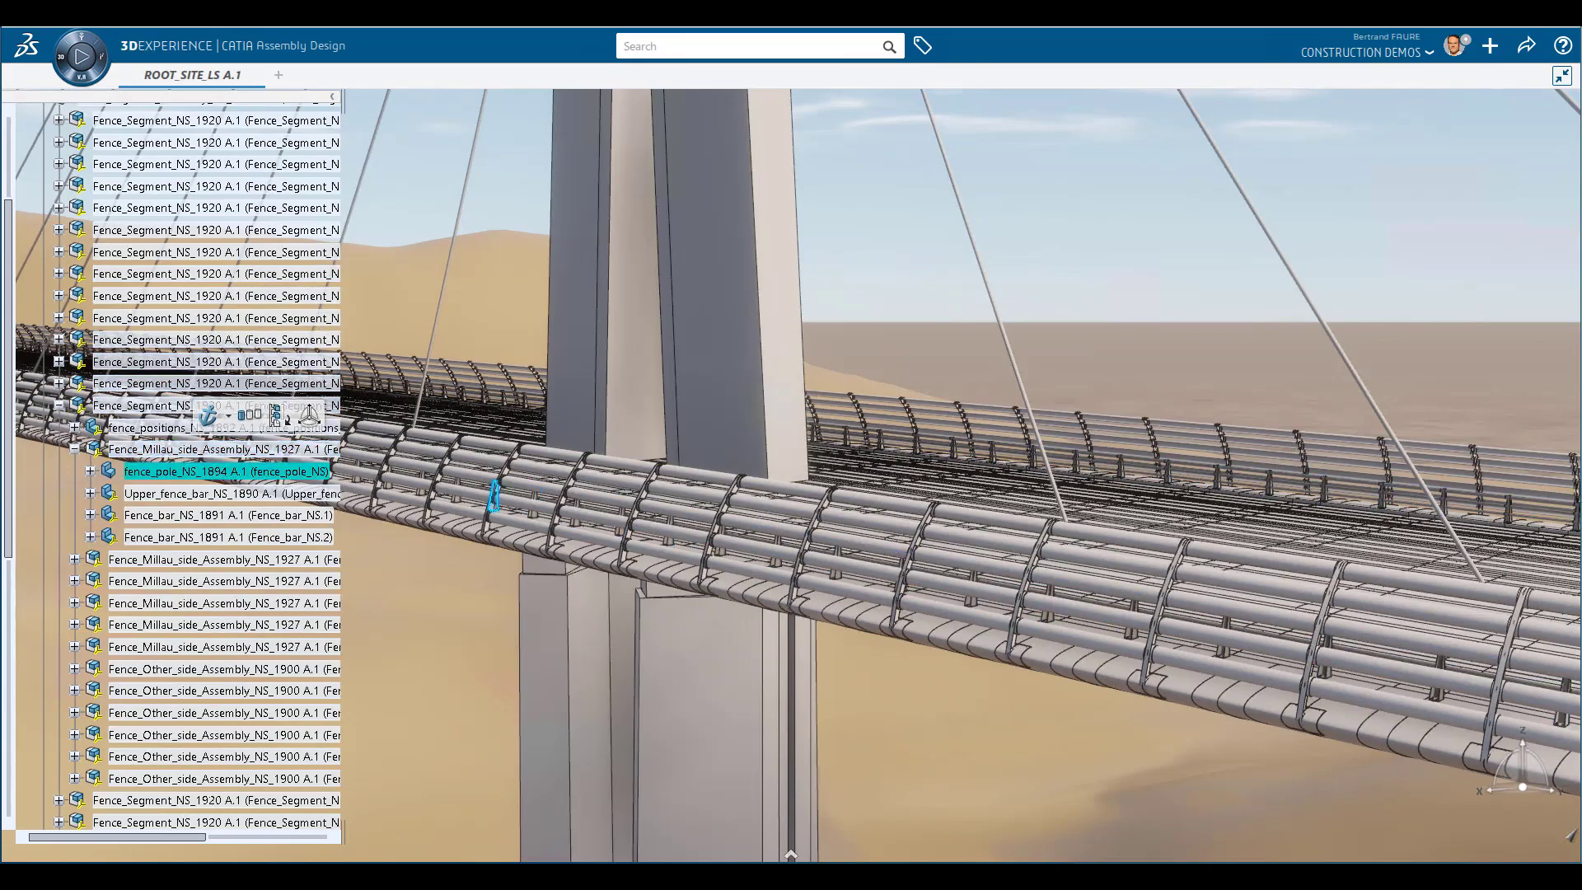
click(277, 416)
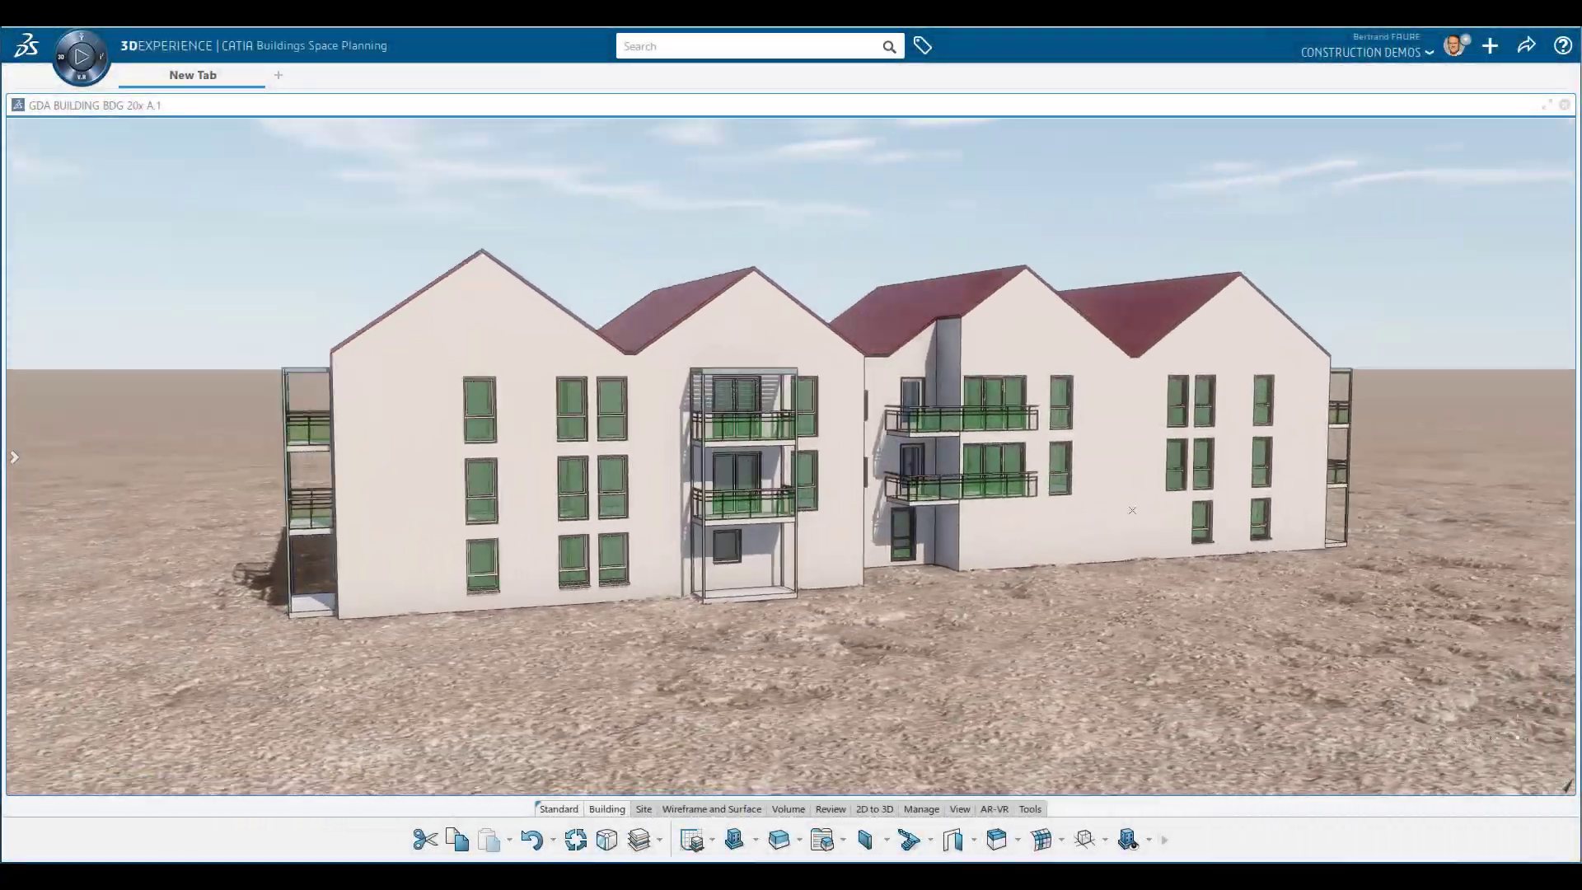
Open the balcony's GDA_PF_280x220-VR_Ouvrant-unique_PD_OUT_V01 window product in a new app.
click(812, 478)
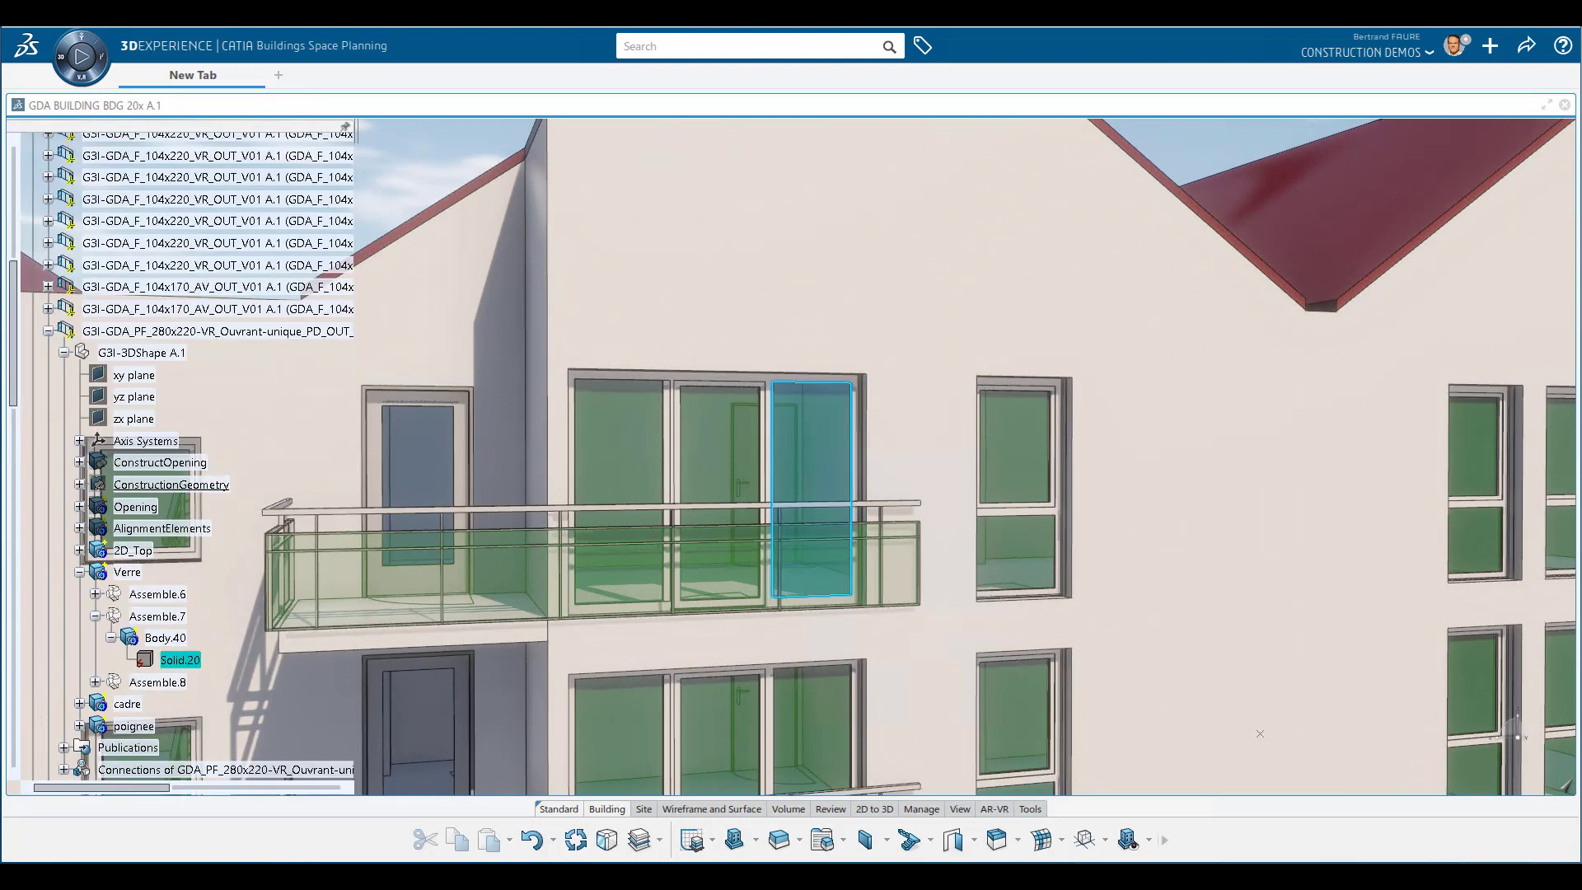
right_click(141, 329)
mouse_move(297, 666)
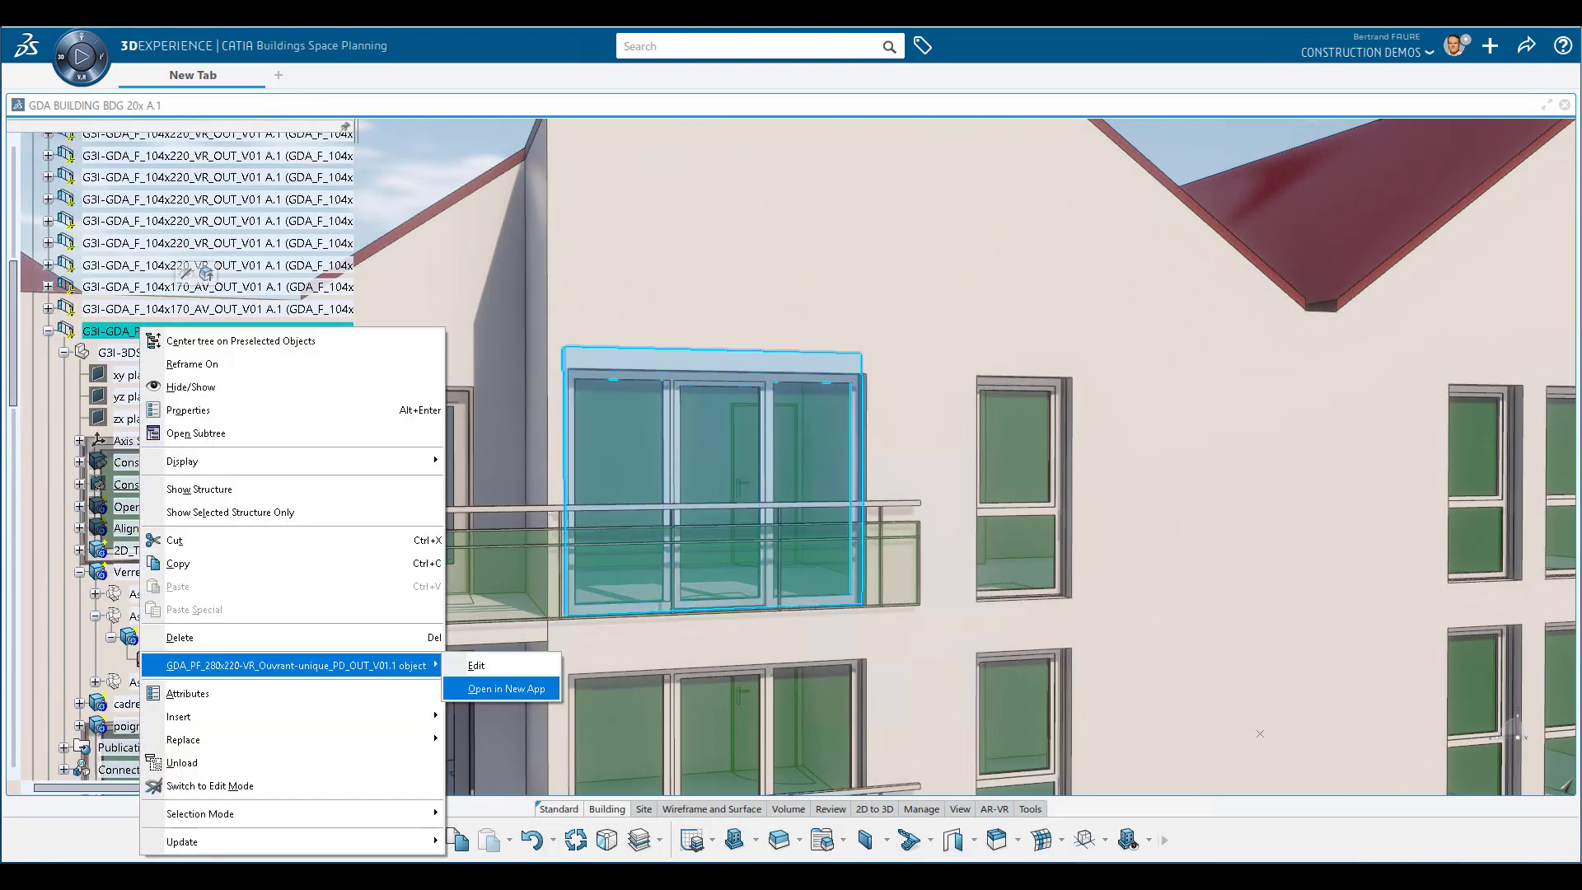
click(505, 689)
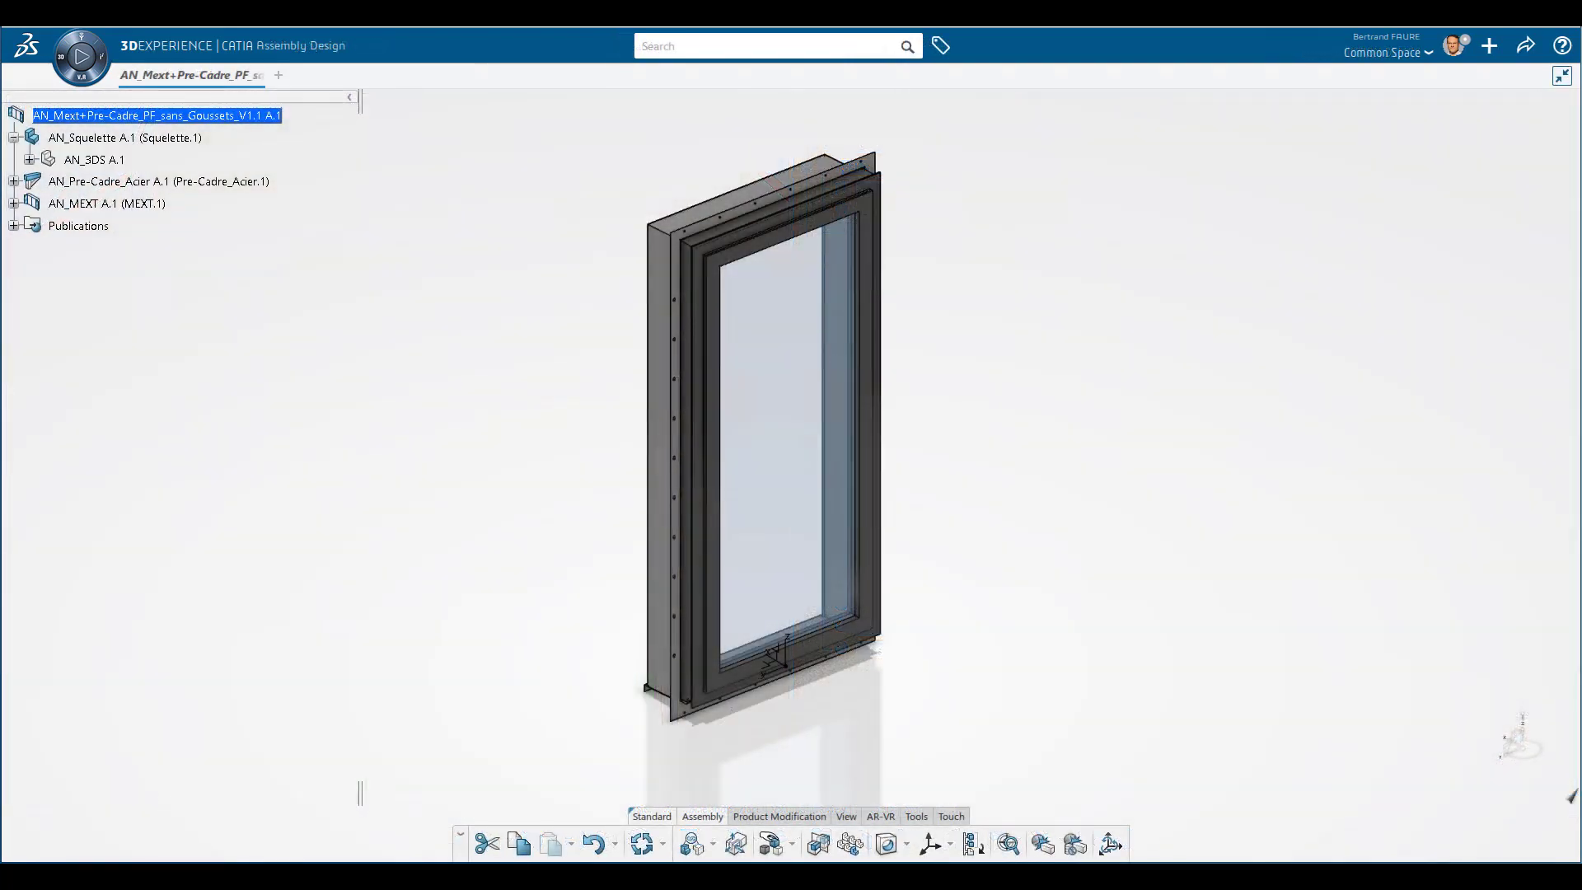
Set the window skeleton's Largeur_TF parameter to 3000 mm and update the full window assembly.
double_click(162, 313)
text(3000)
key(Return)
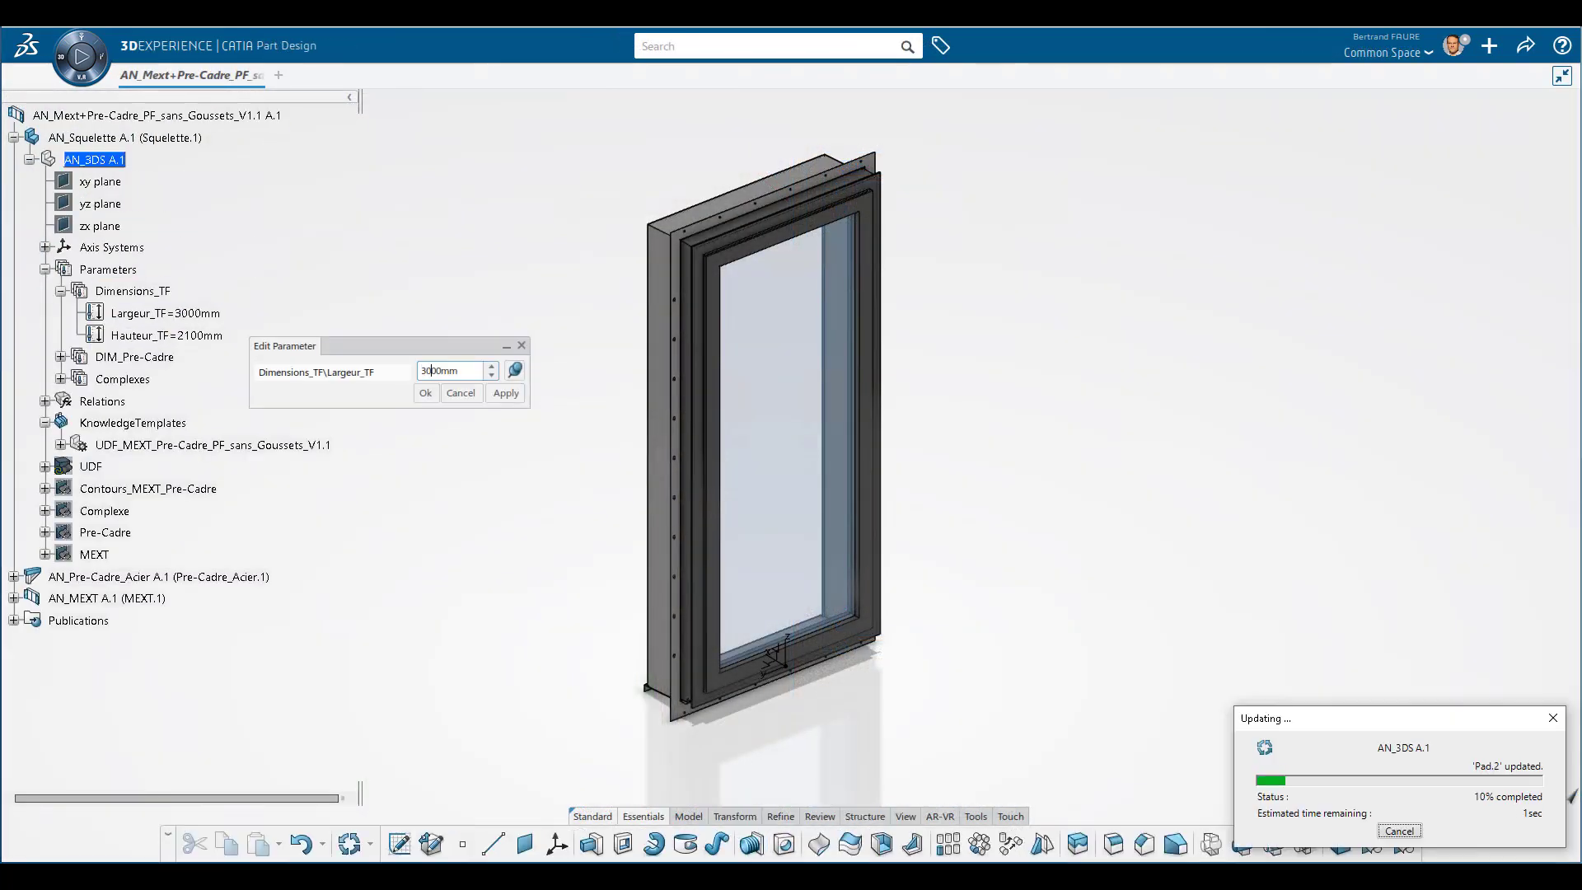
double_click(157, 117)
key(ctrl+u)
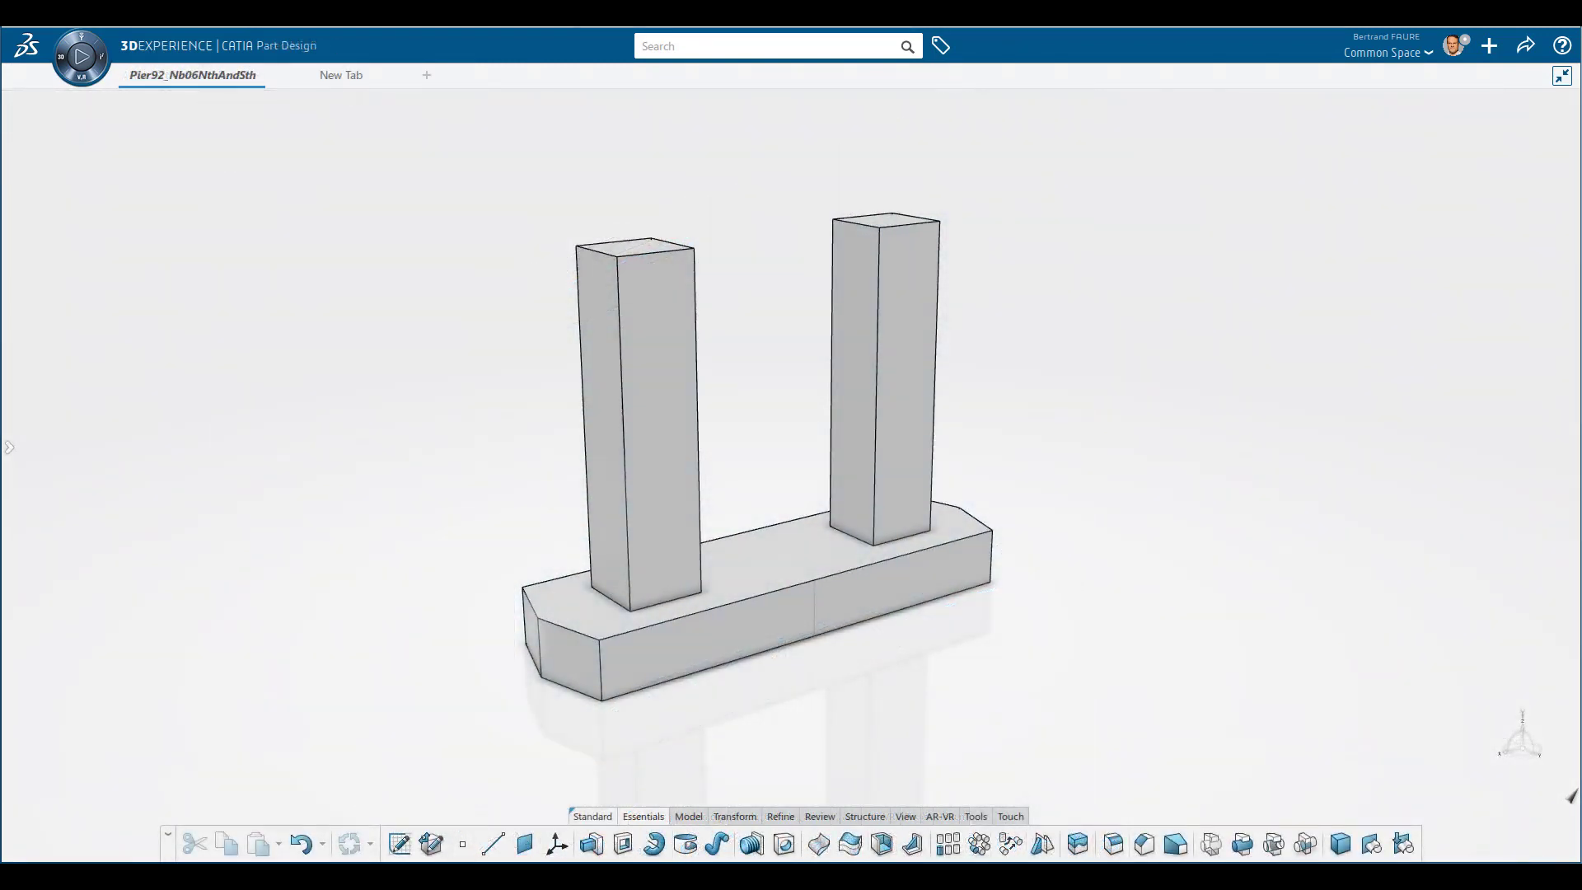
Replace the Pier92_Nb06NthAndSth occurrence in SouthViaductPiers with the detailed Pier92_Nb06NthAndSth assembly.
mouse_move(9, 447)
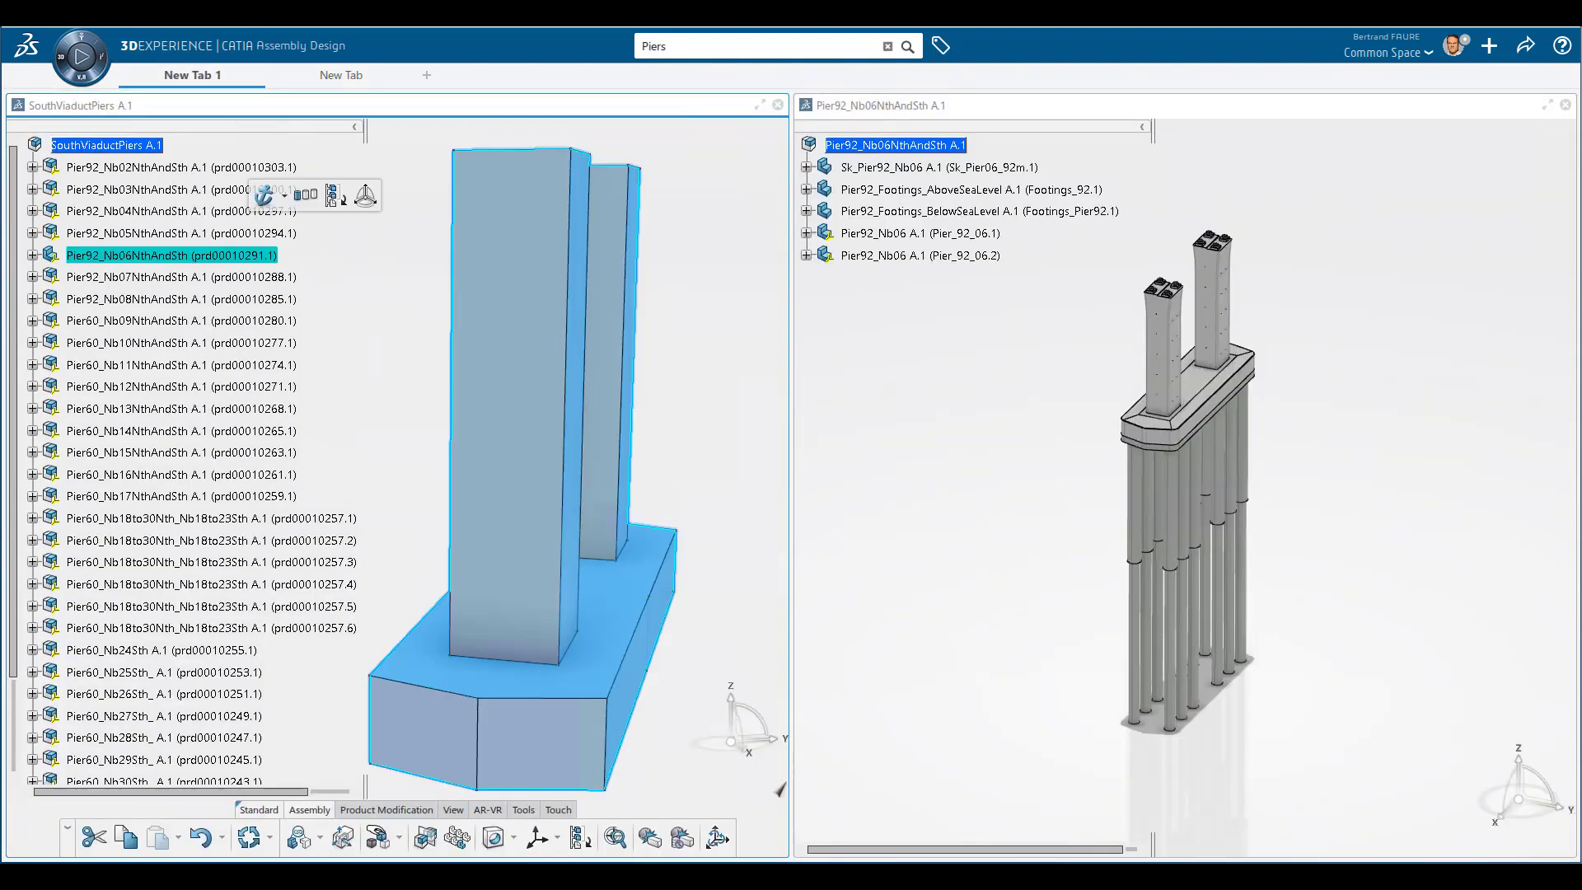
right_click(210, 255)
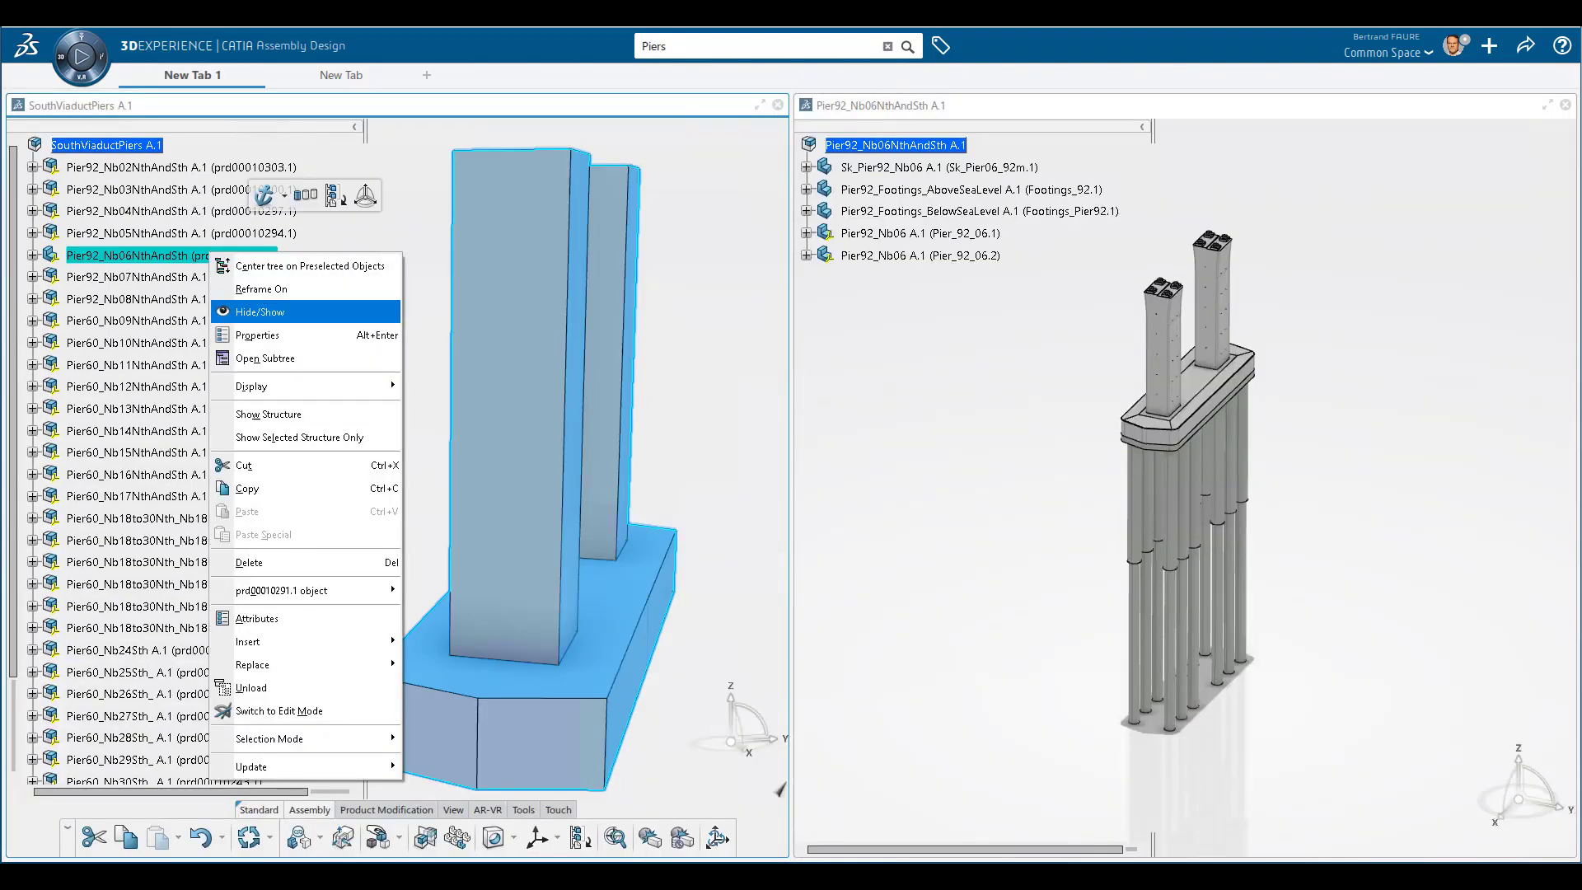
mouse_move(313, 664)
click(474, 664)
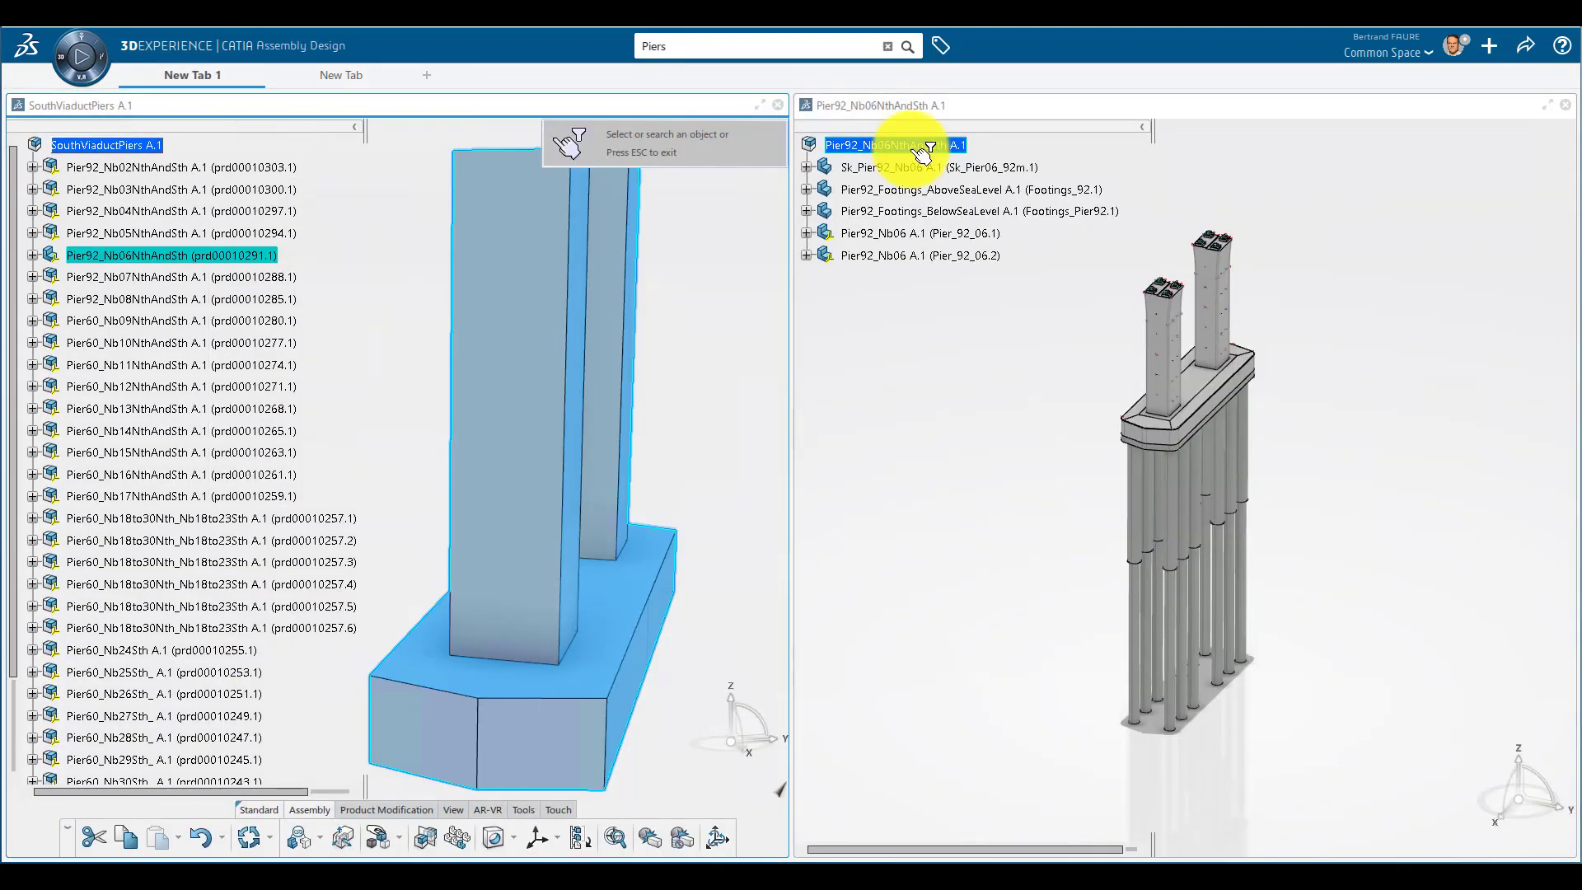
click(921, 154)
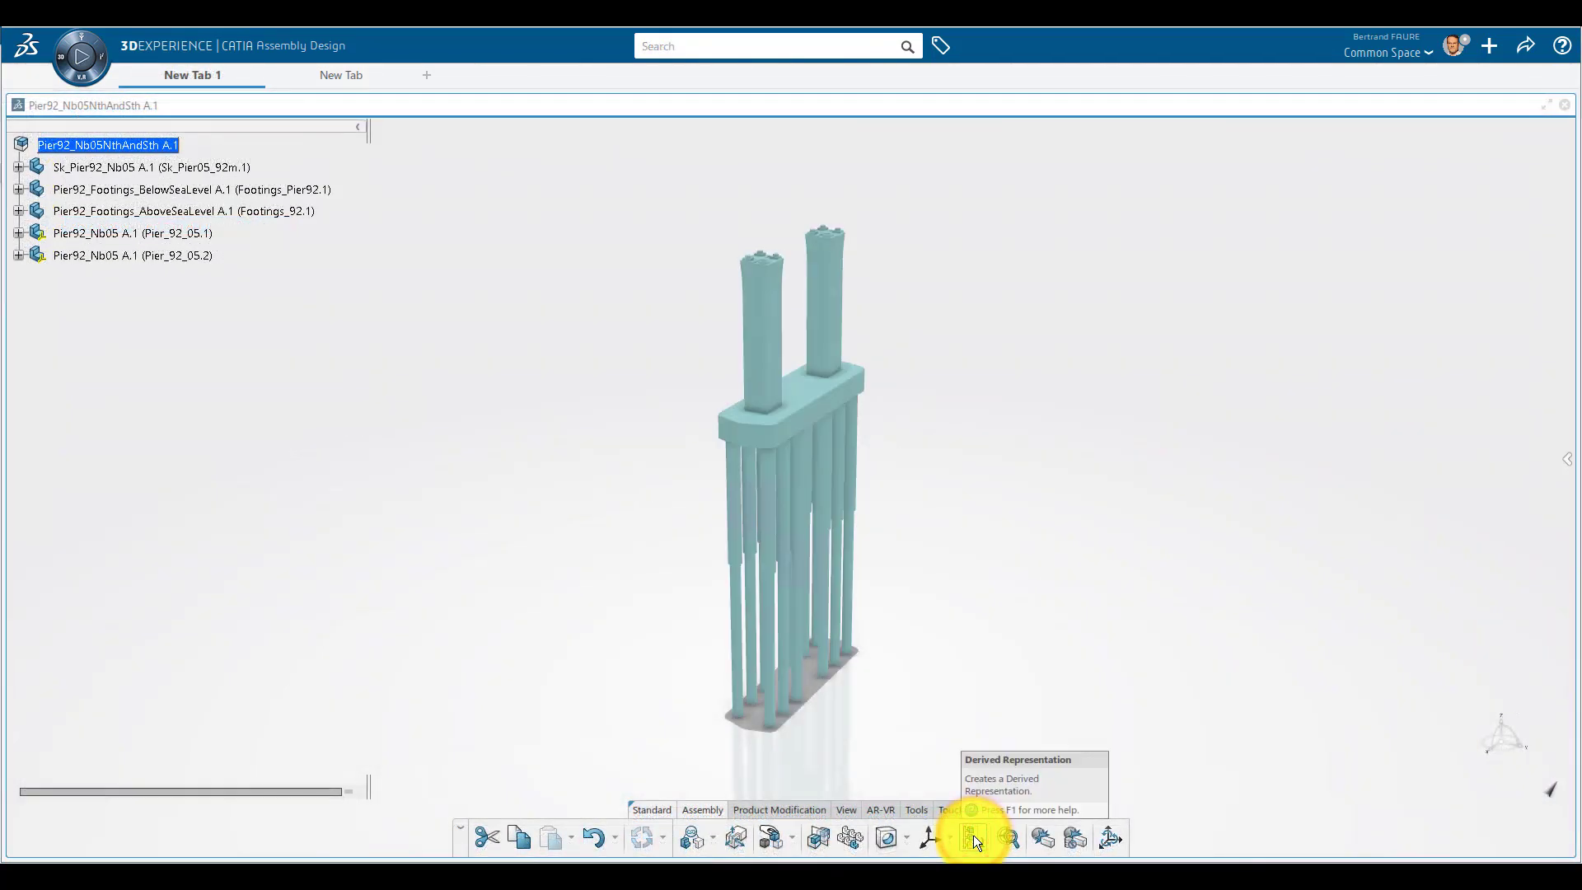
Create a derived representation of all shapes of the Pier92_Nb05NthAndSth assembly in a new 3D shape.
click(972, 834)
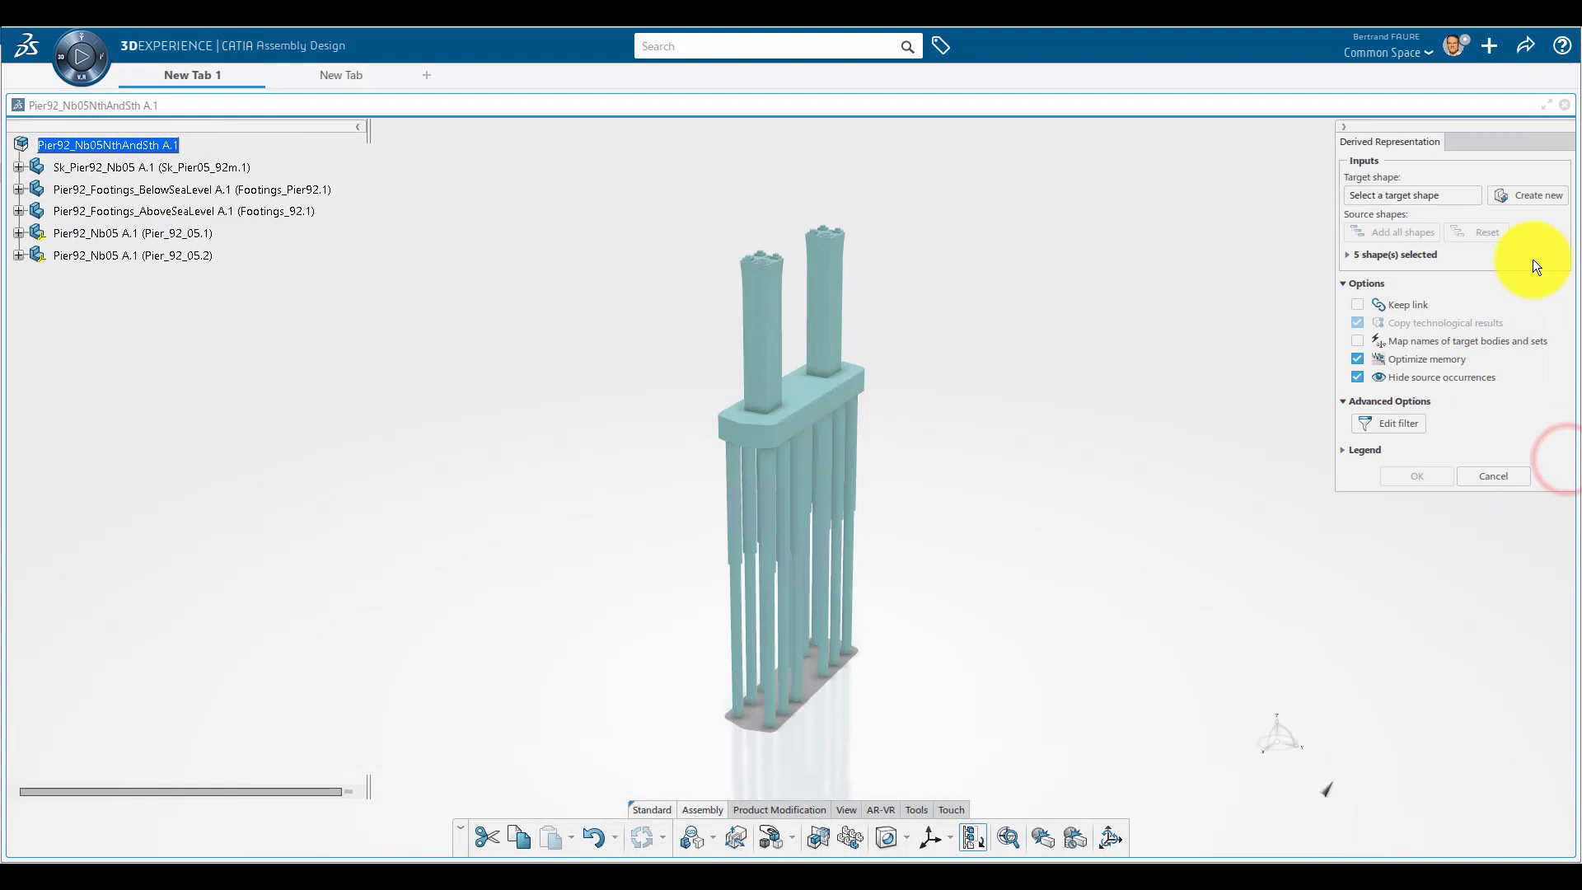
click(1521, 195)
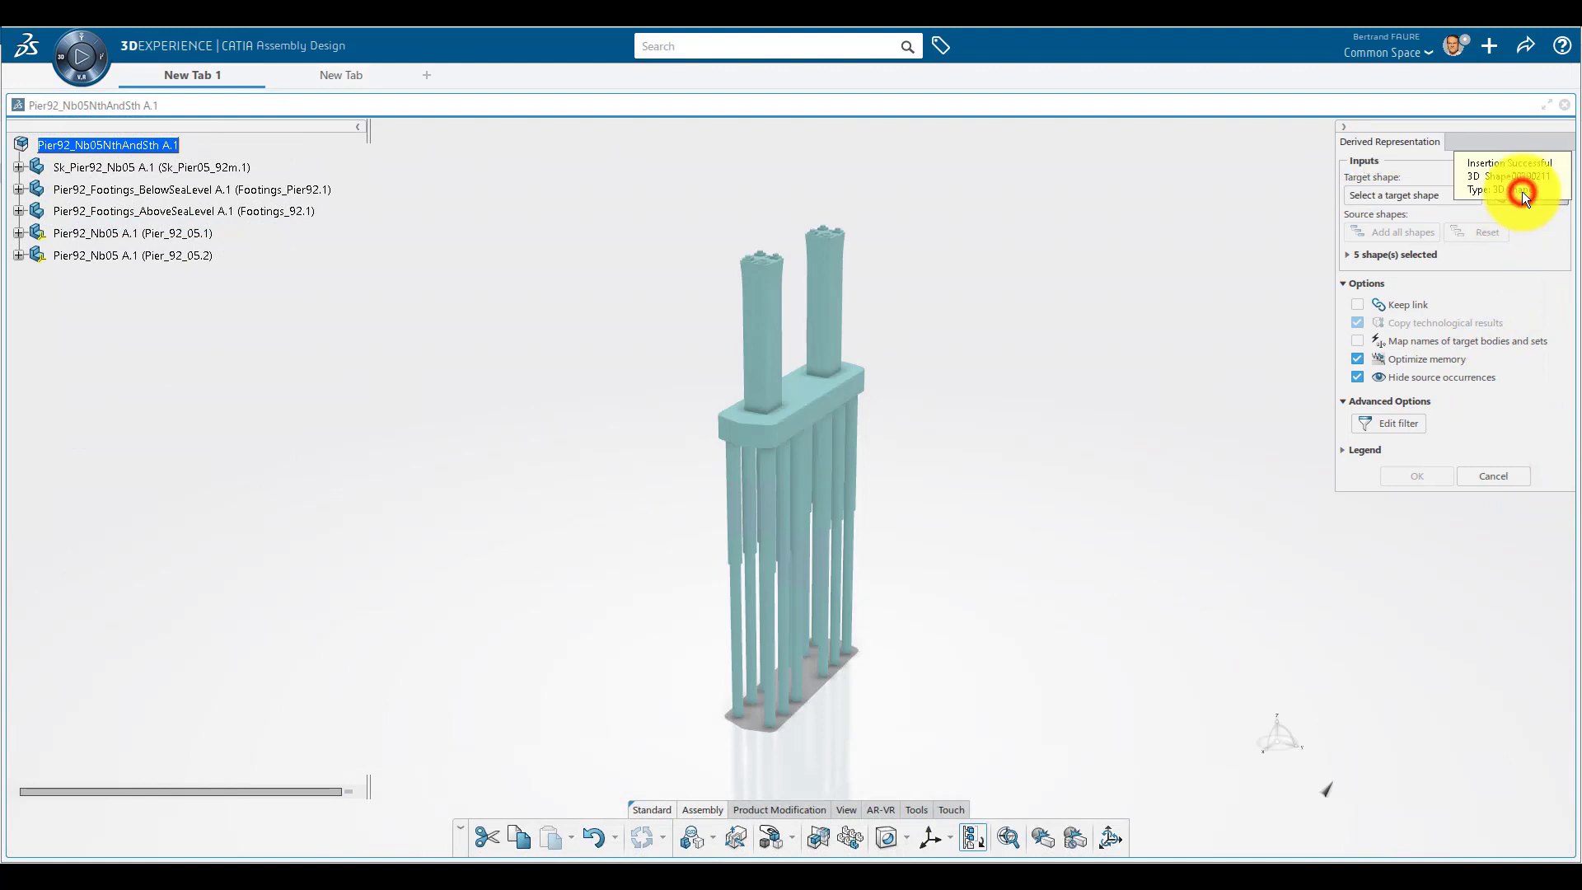
click(1417, 478)
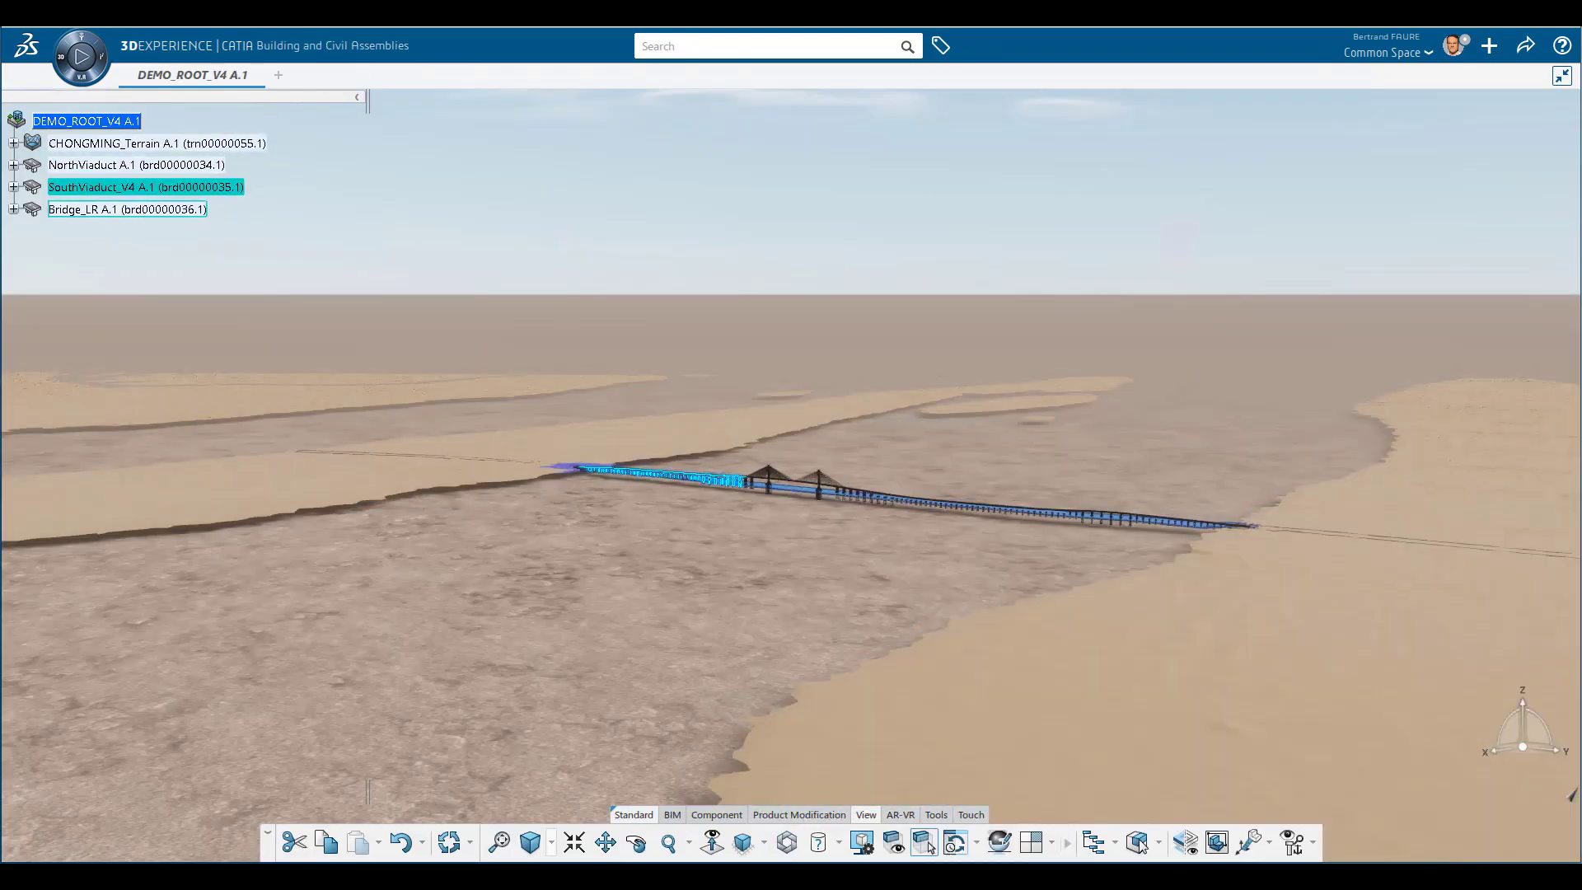
Examine the cable-stayed bridge up close and expand the structure of Bridge_LR.
scroll(789, 488, up, 8)
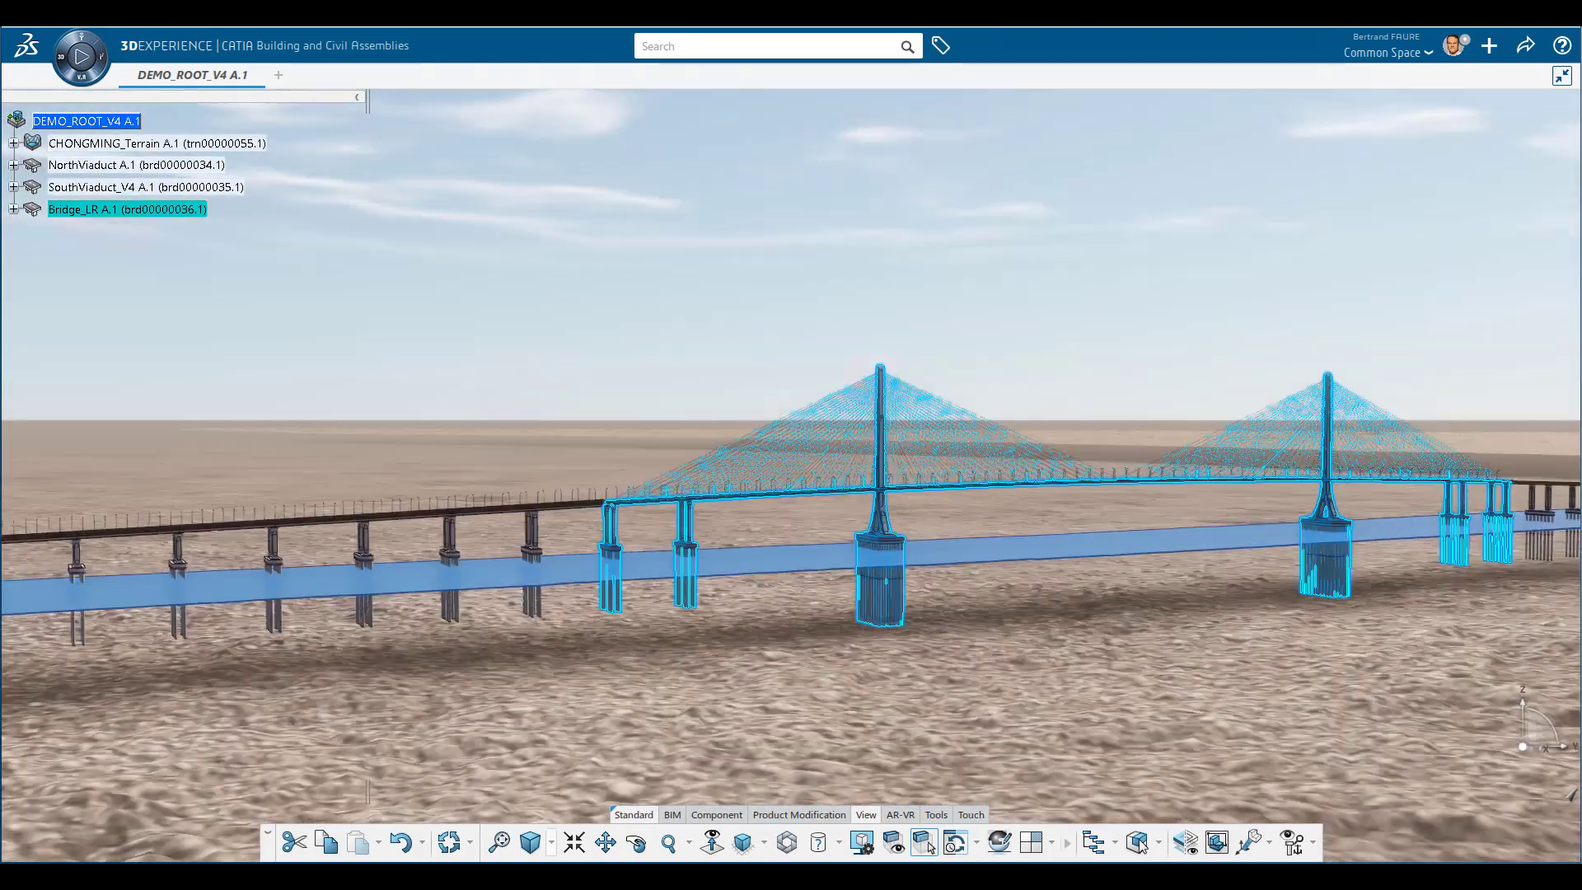
click(13, 209)
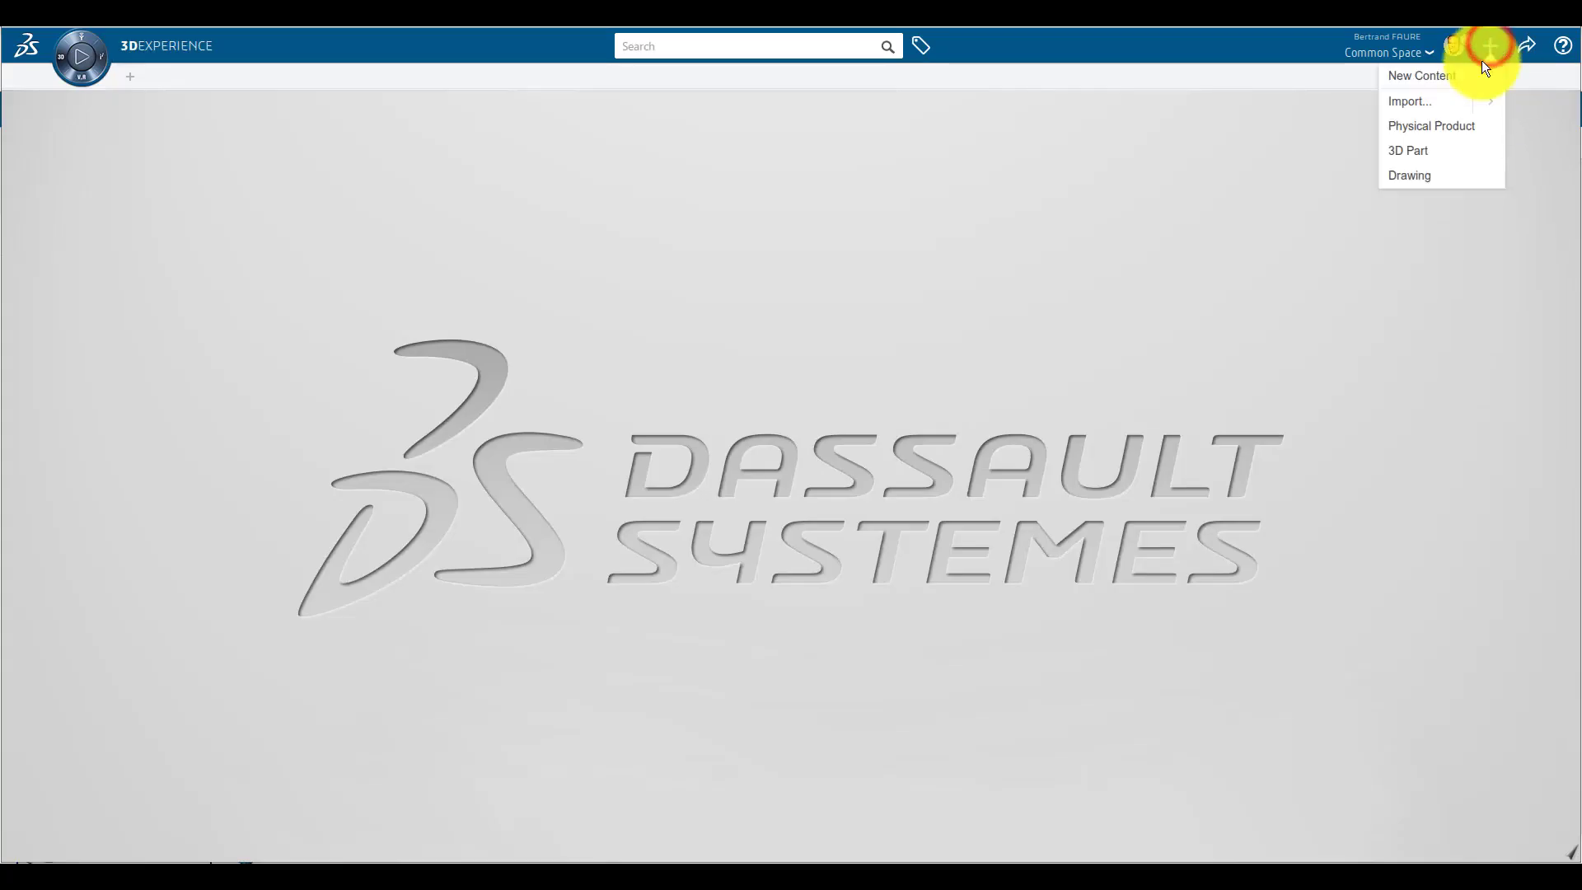
Find the tower types in the new content list and activate setting attributes at creation for Tower.
click(1471, 75)
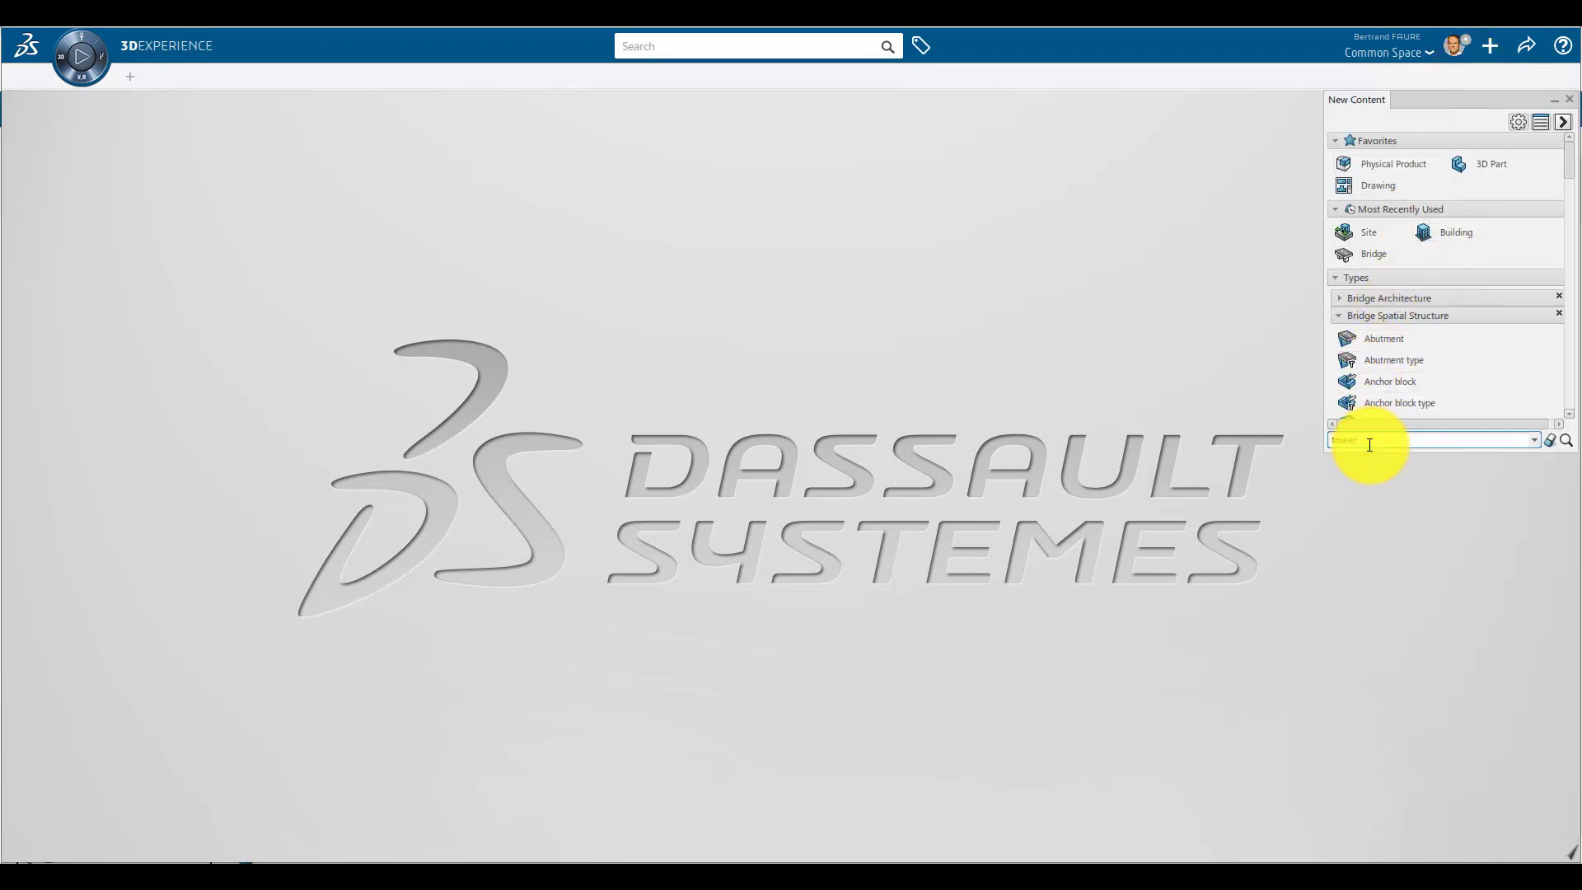
text(tower)
click(1566, 442)
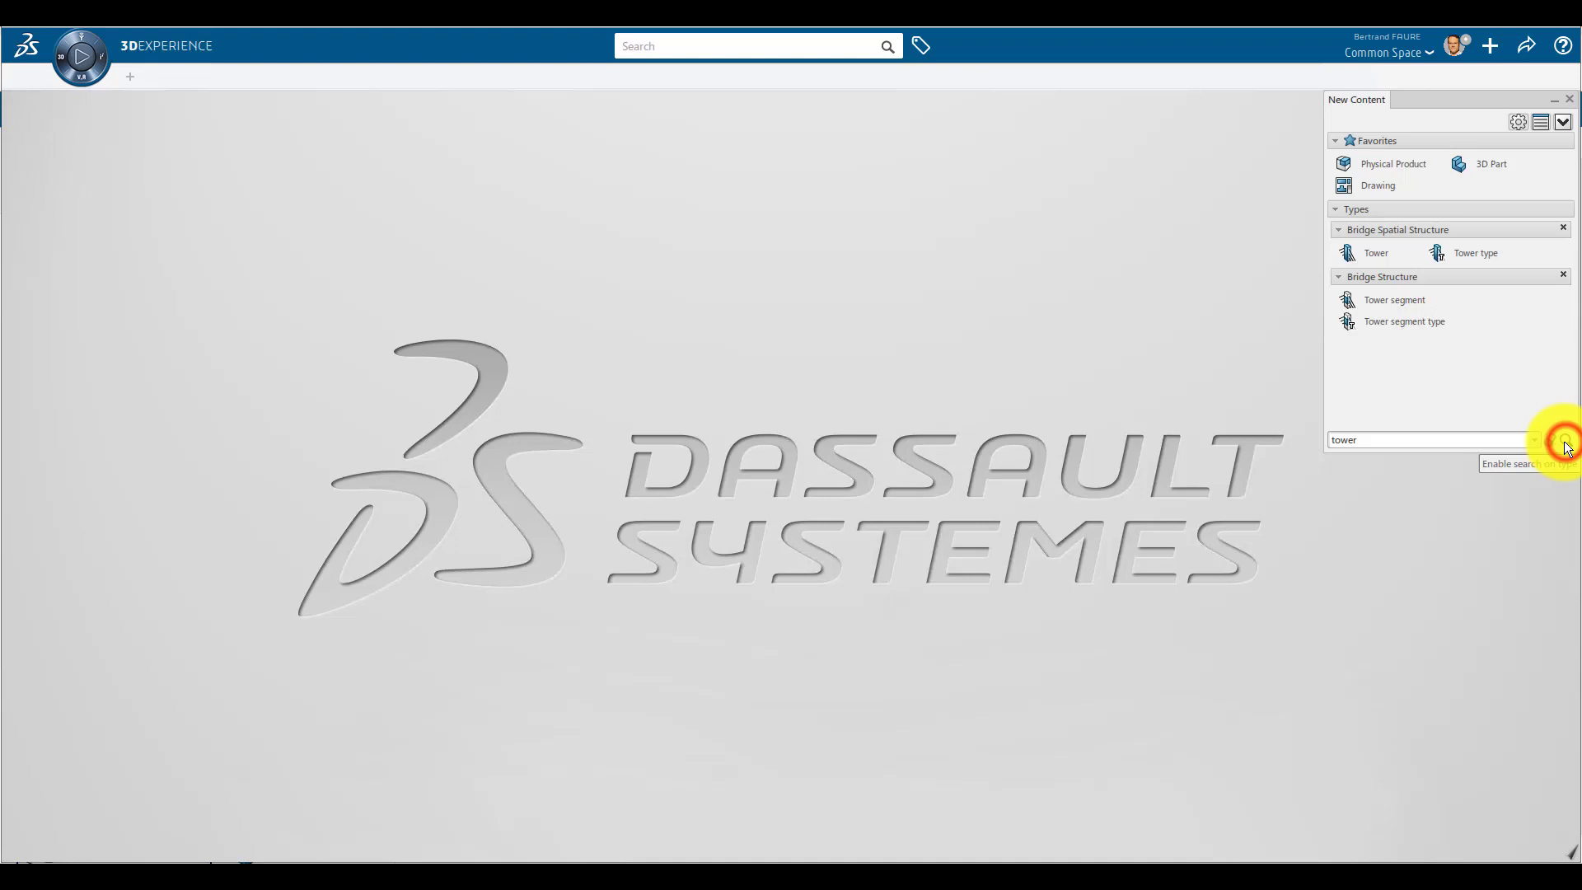
right_click(1361, 248)
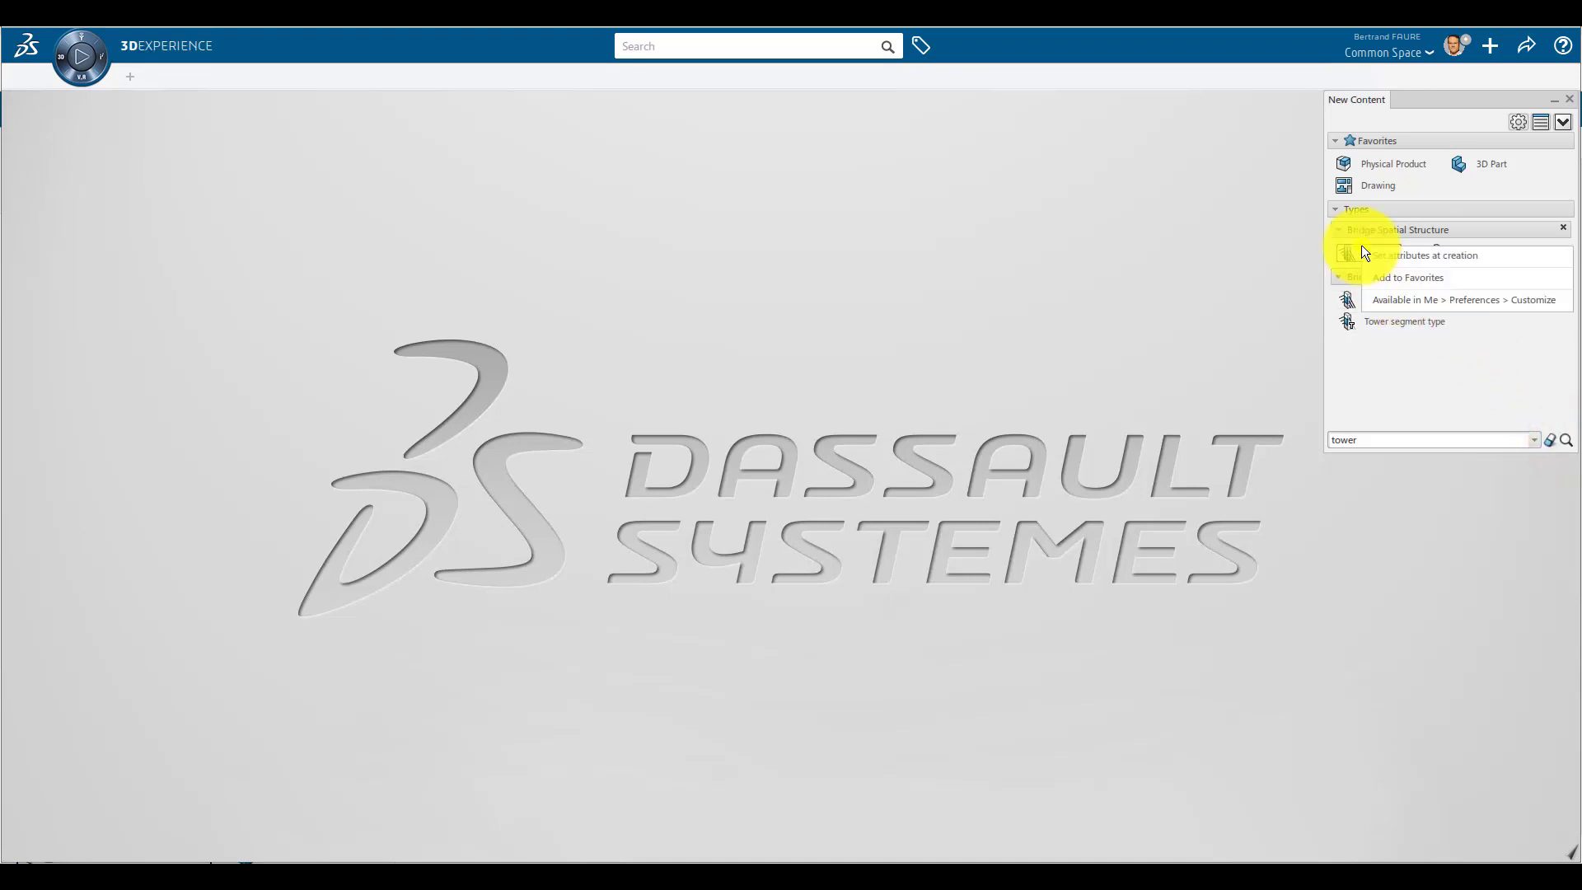
click(1400, 254)
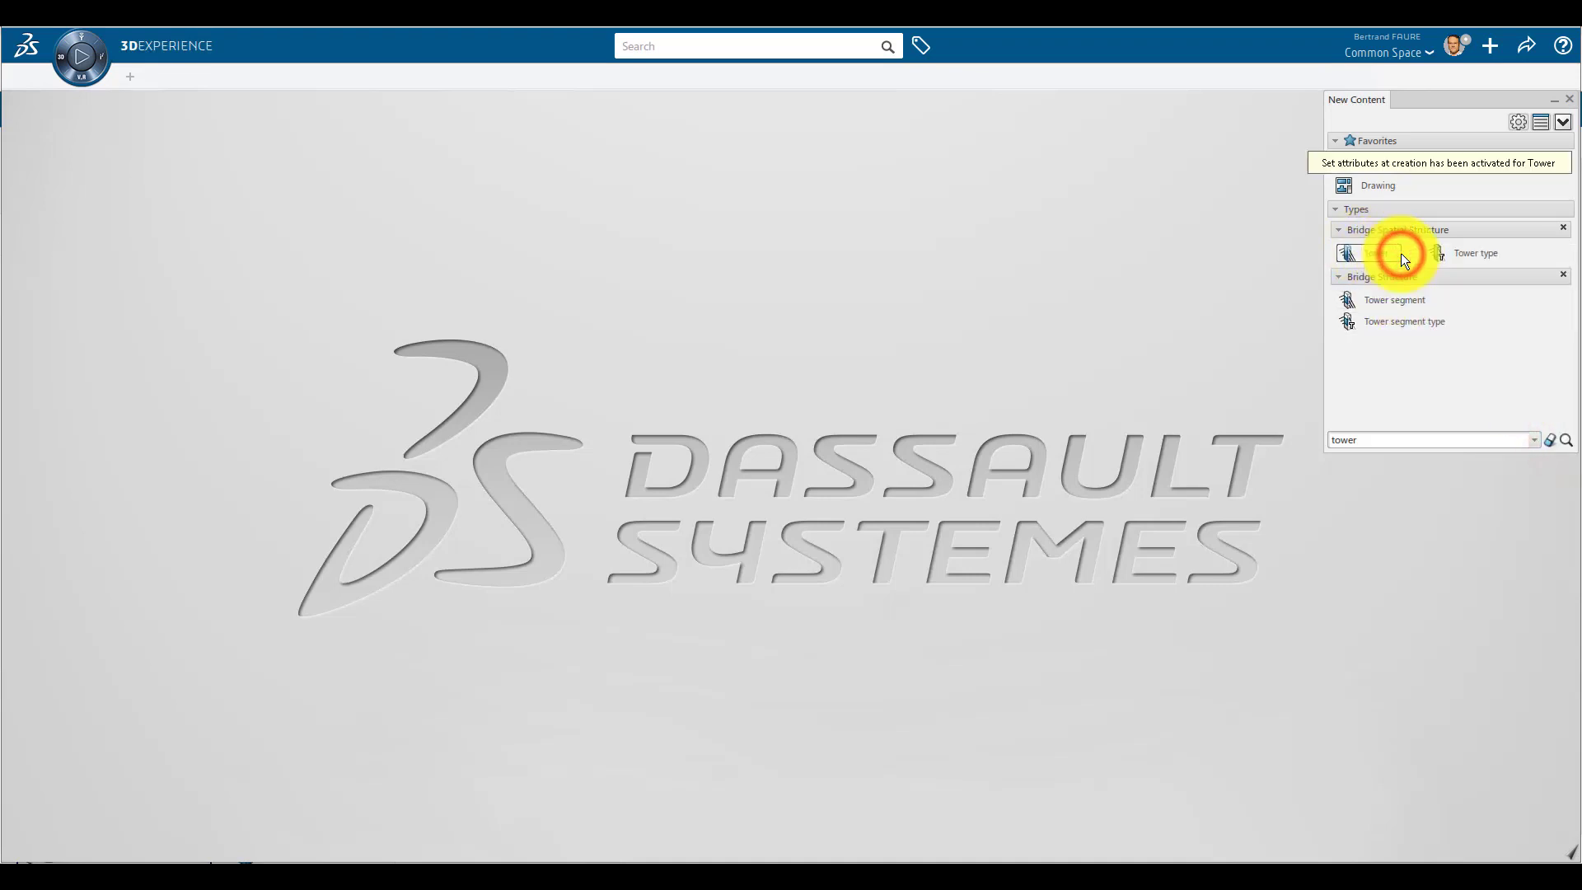
Create a new Tower titled My_Tower.
right_click(1389, 253)
click(1355, 255)
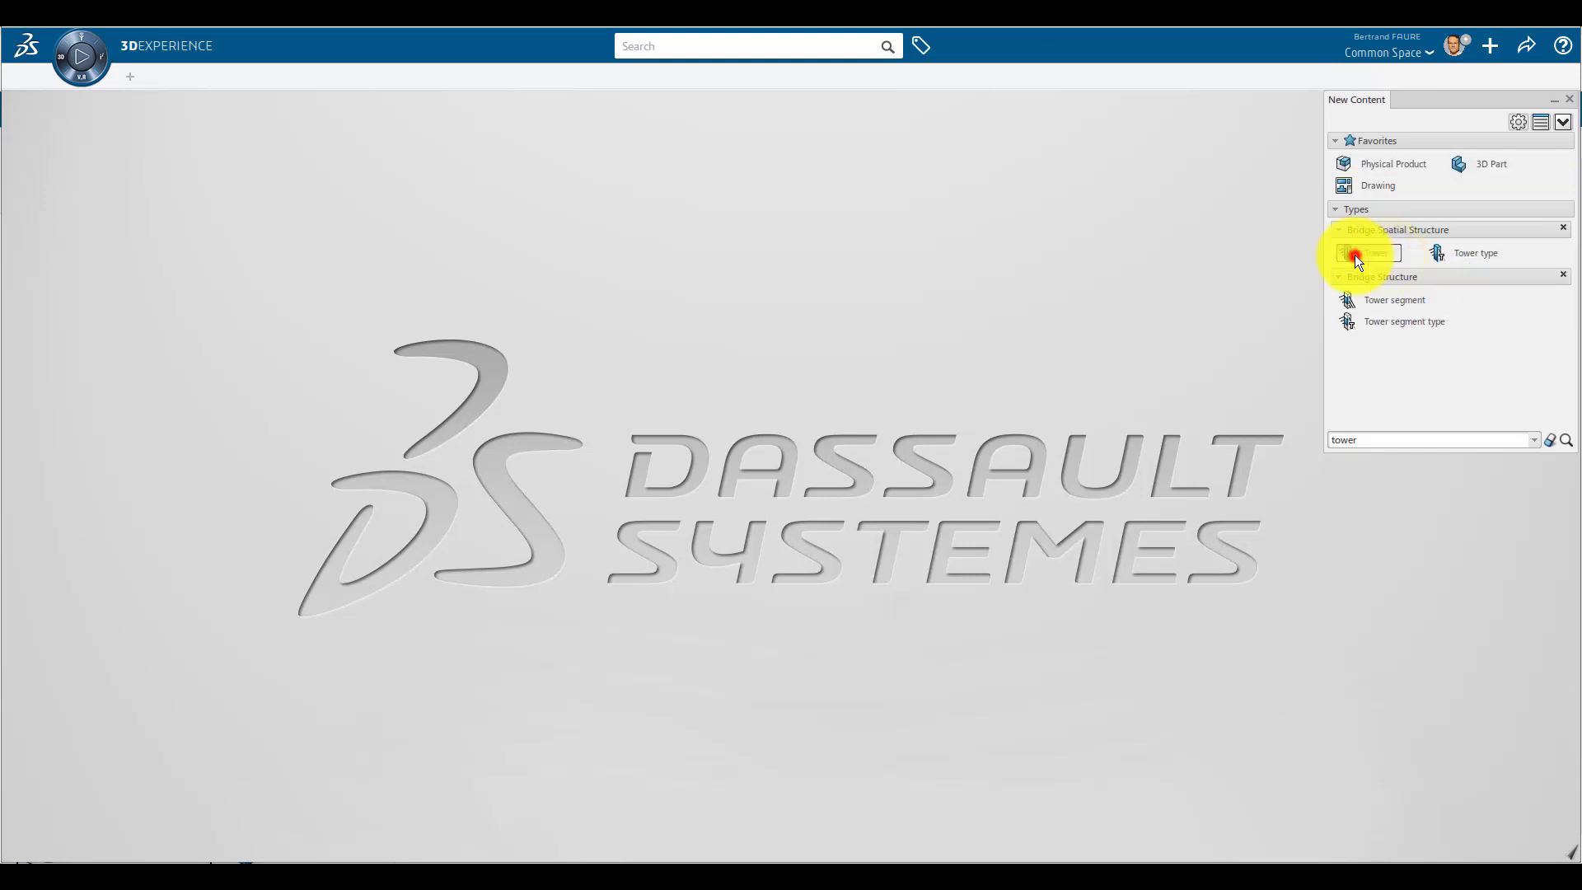
drag(1369, 636, 1290, 636)
text(My_Tower)
key(Return)
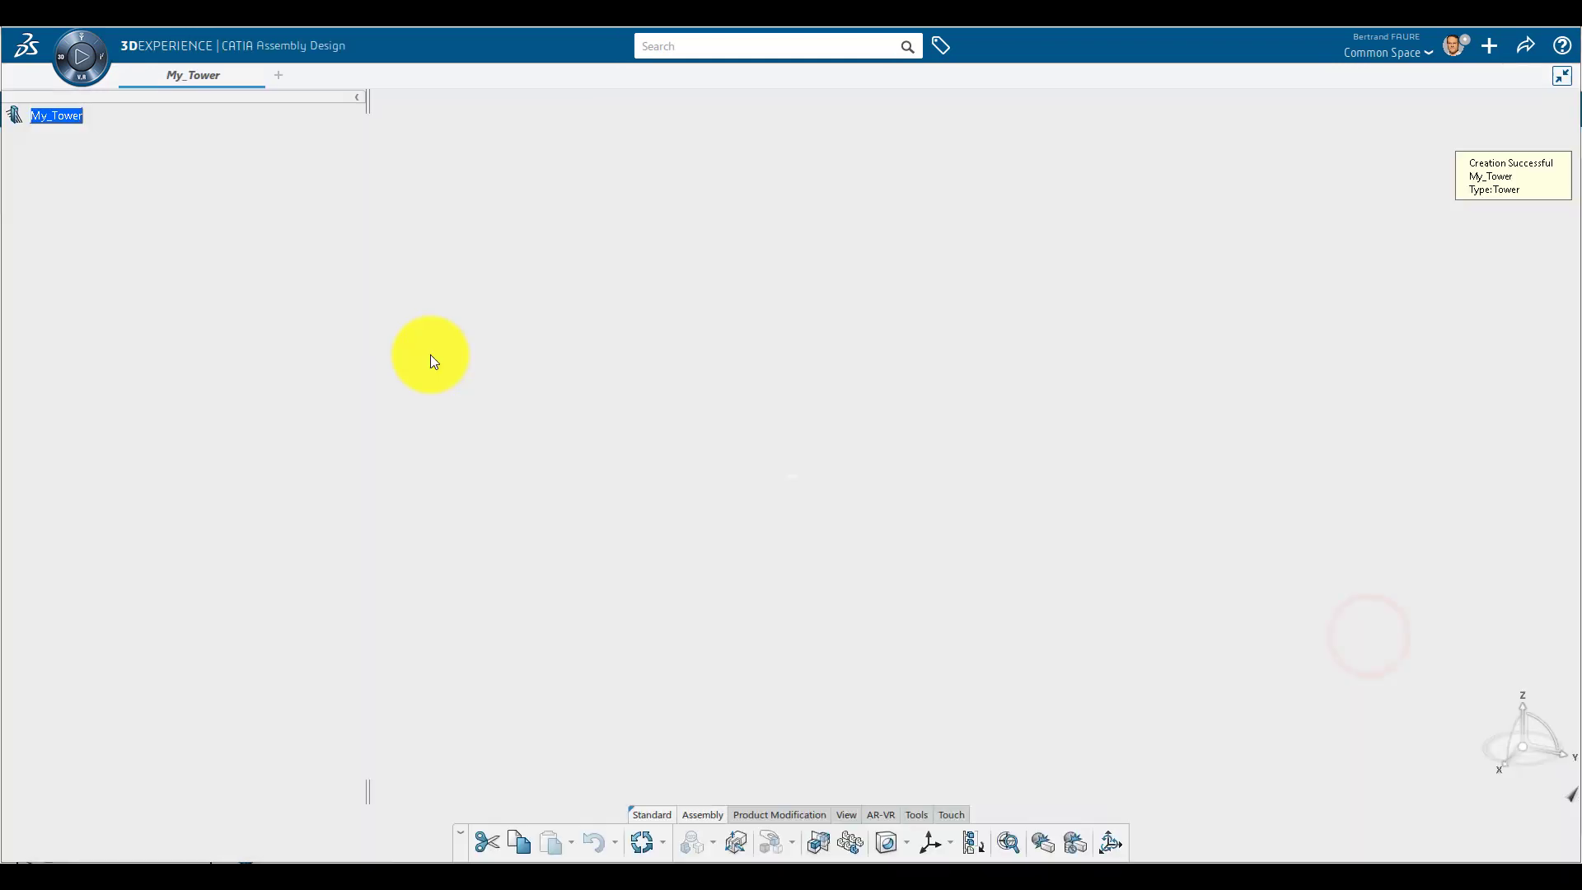
Insert a Tower titled My_Tower_Part under My_Tower as an extended product, with Create 3D Part enabled.
right_click(80, 122)
mouse_move(152, 505)
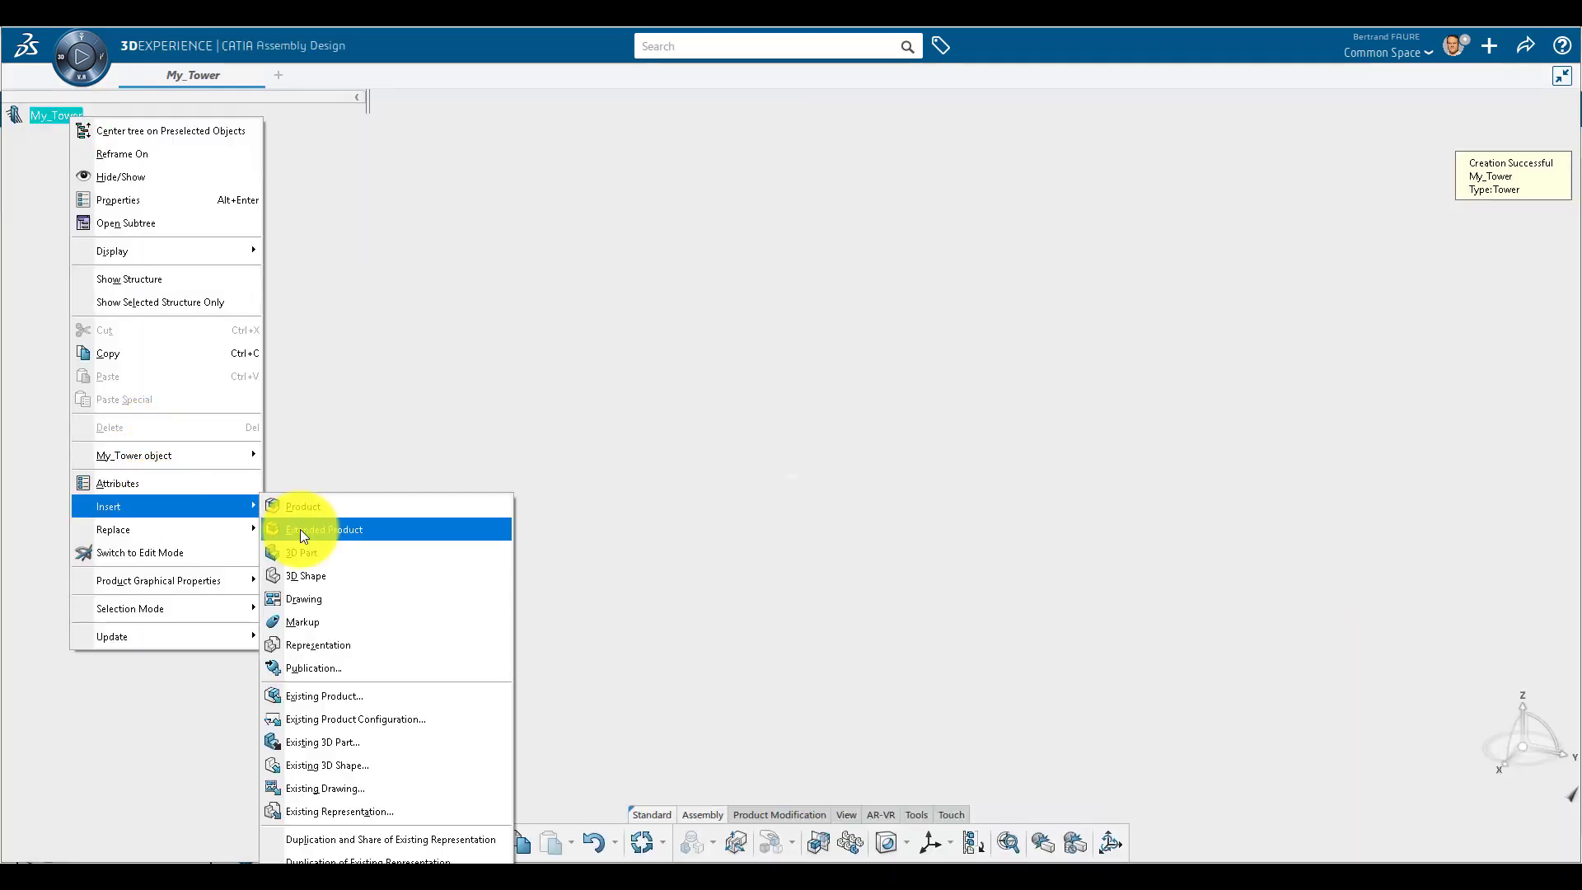
click(299, 528)
click(1375, 200)
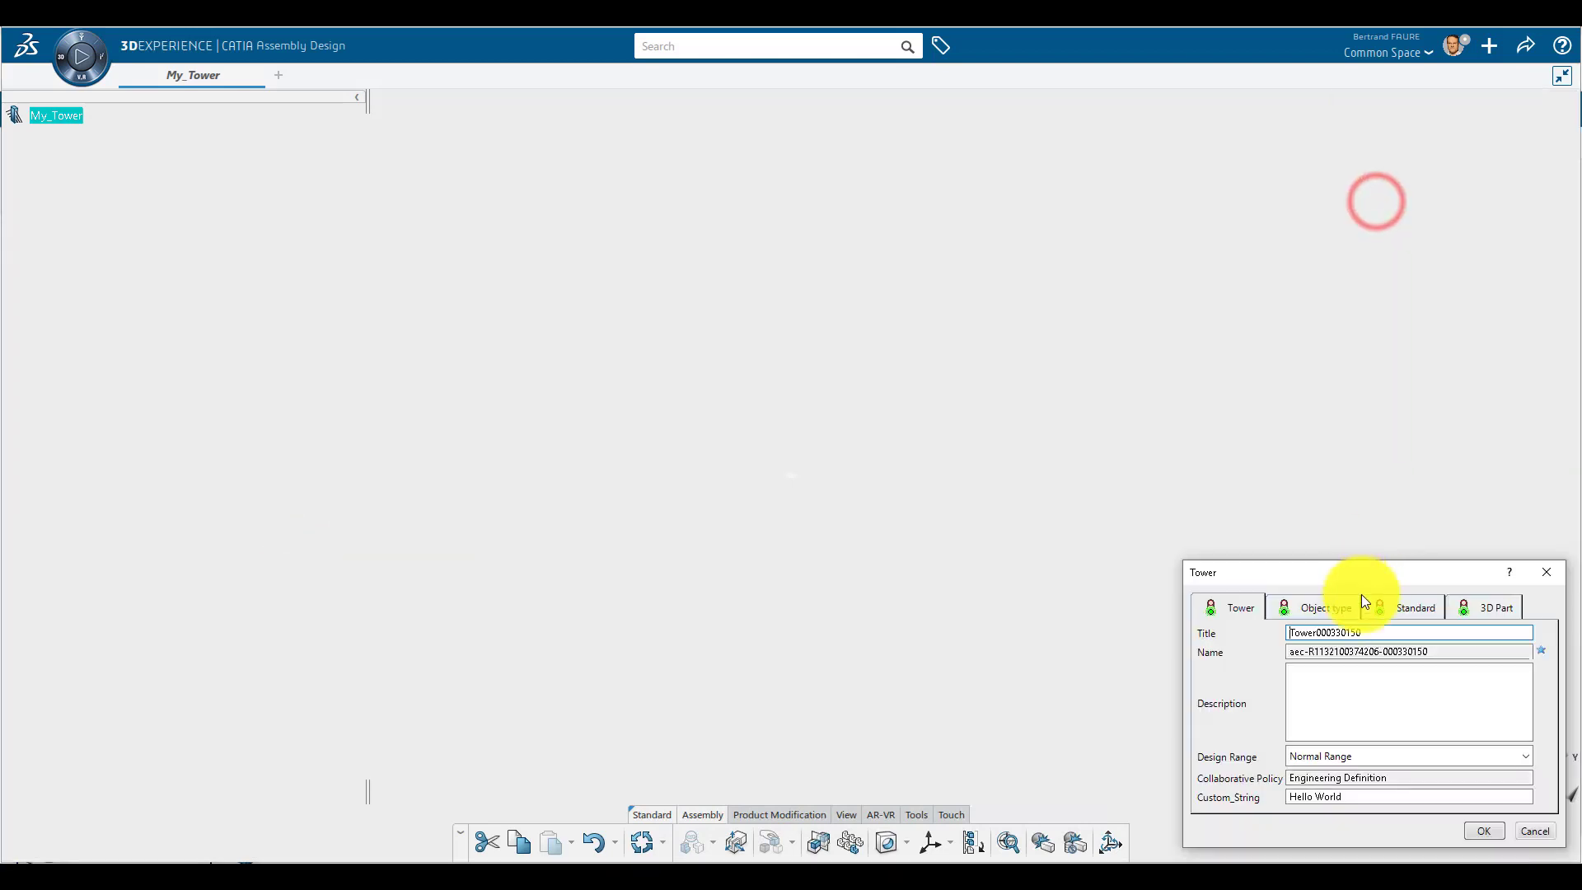
text(My_Tower_Part)
click(1490, 610)
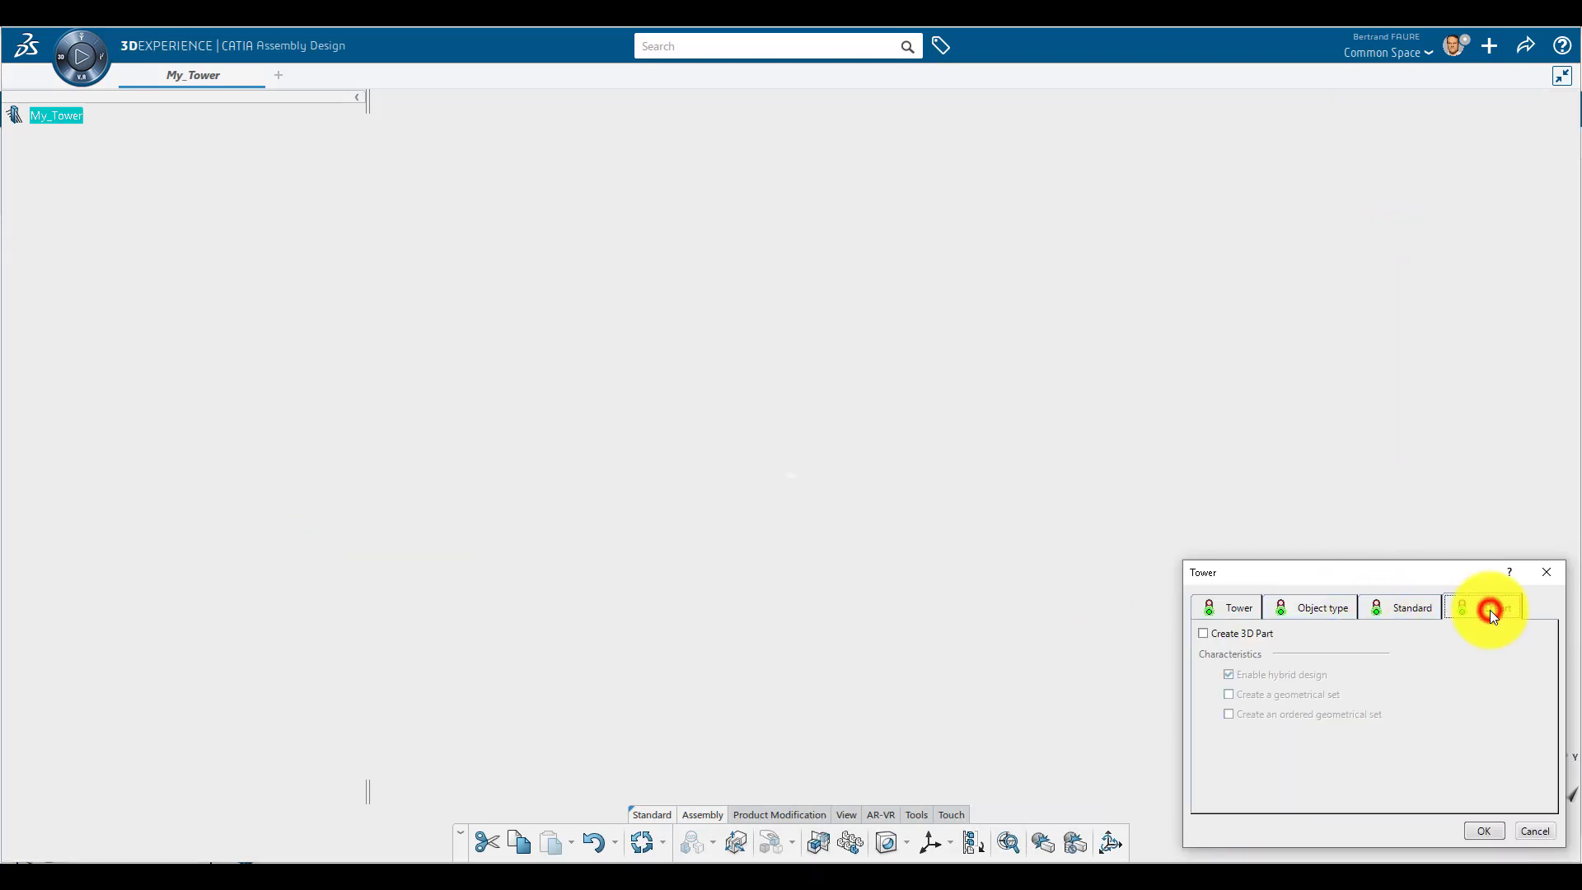
click(1266, 636)
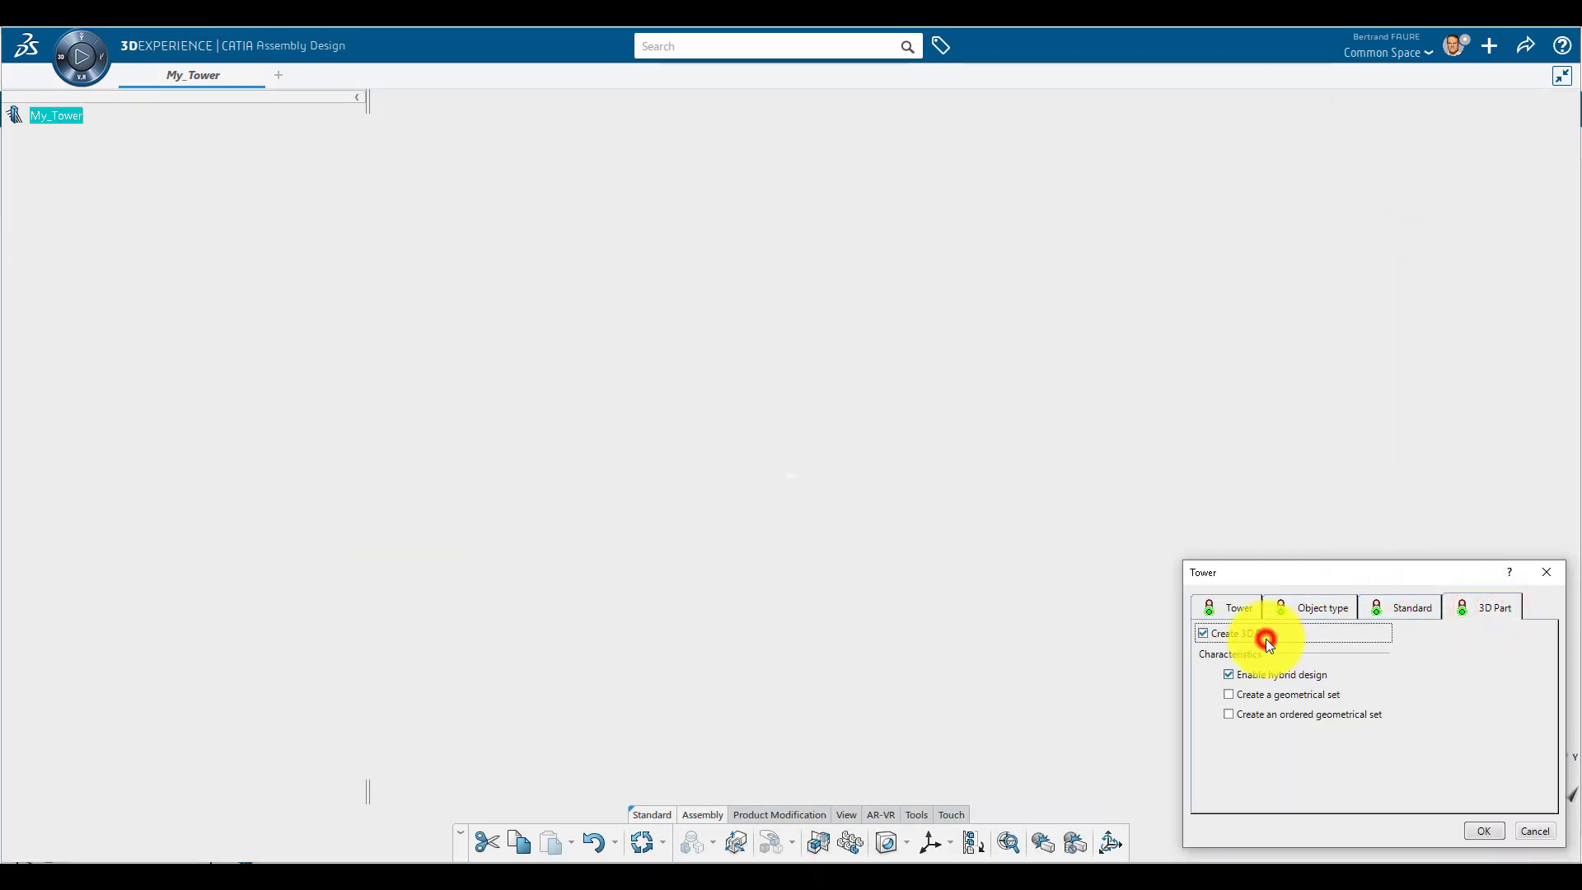
click(1483, 830)
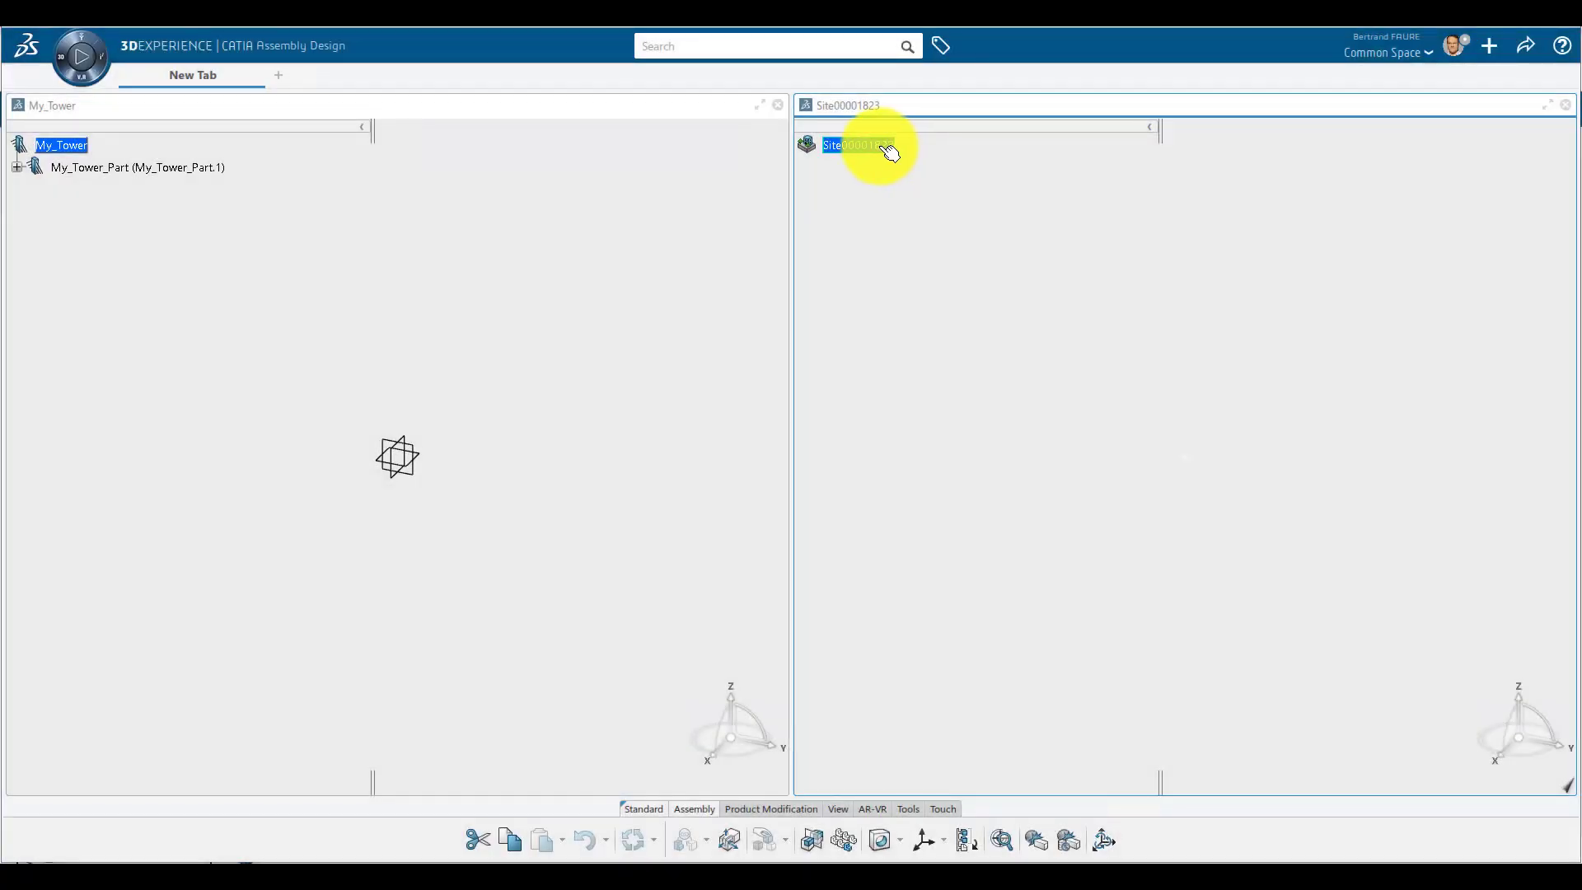
Try to insert the site object under the My_Tower root.
drag(889, 149, 310, 205)
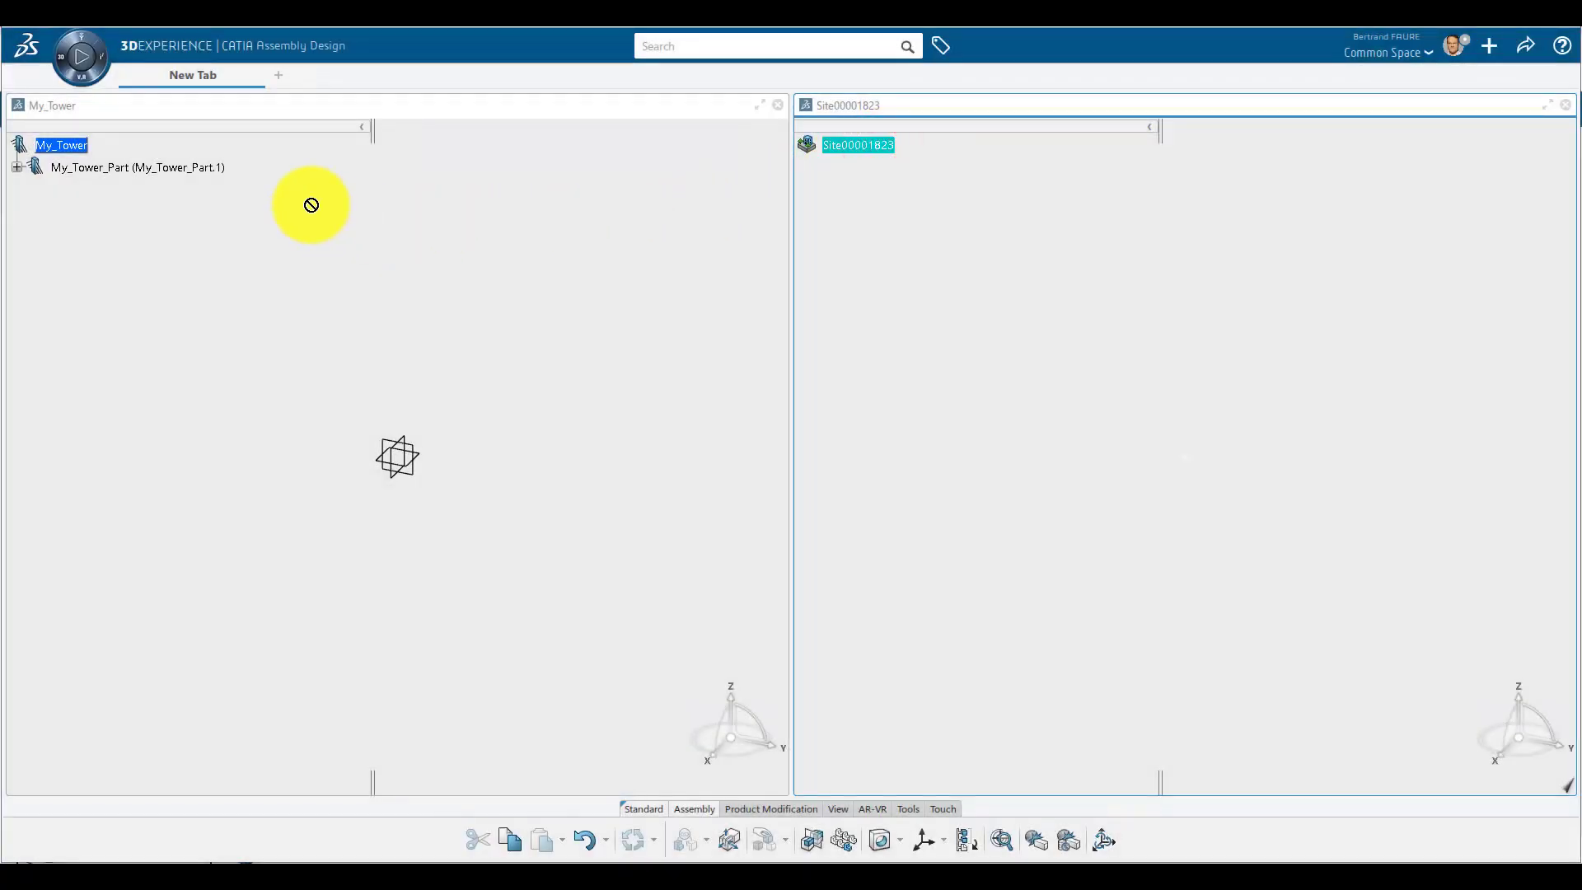
drag(225, 156, 142, 144)
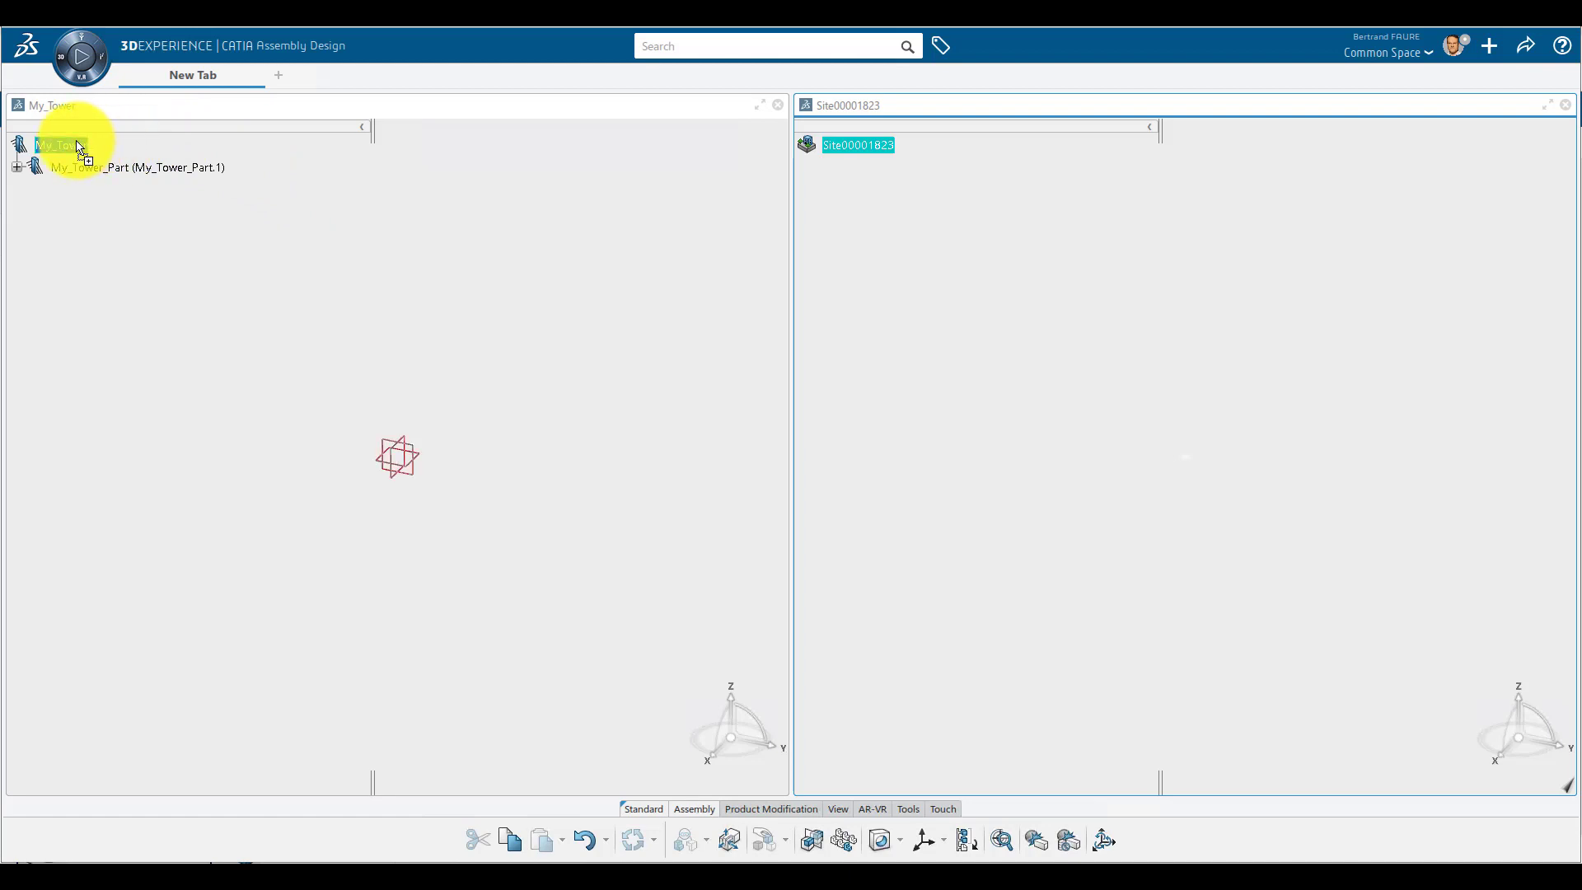
drag(80, 147, 78, 145)
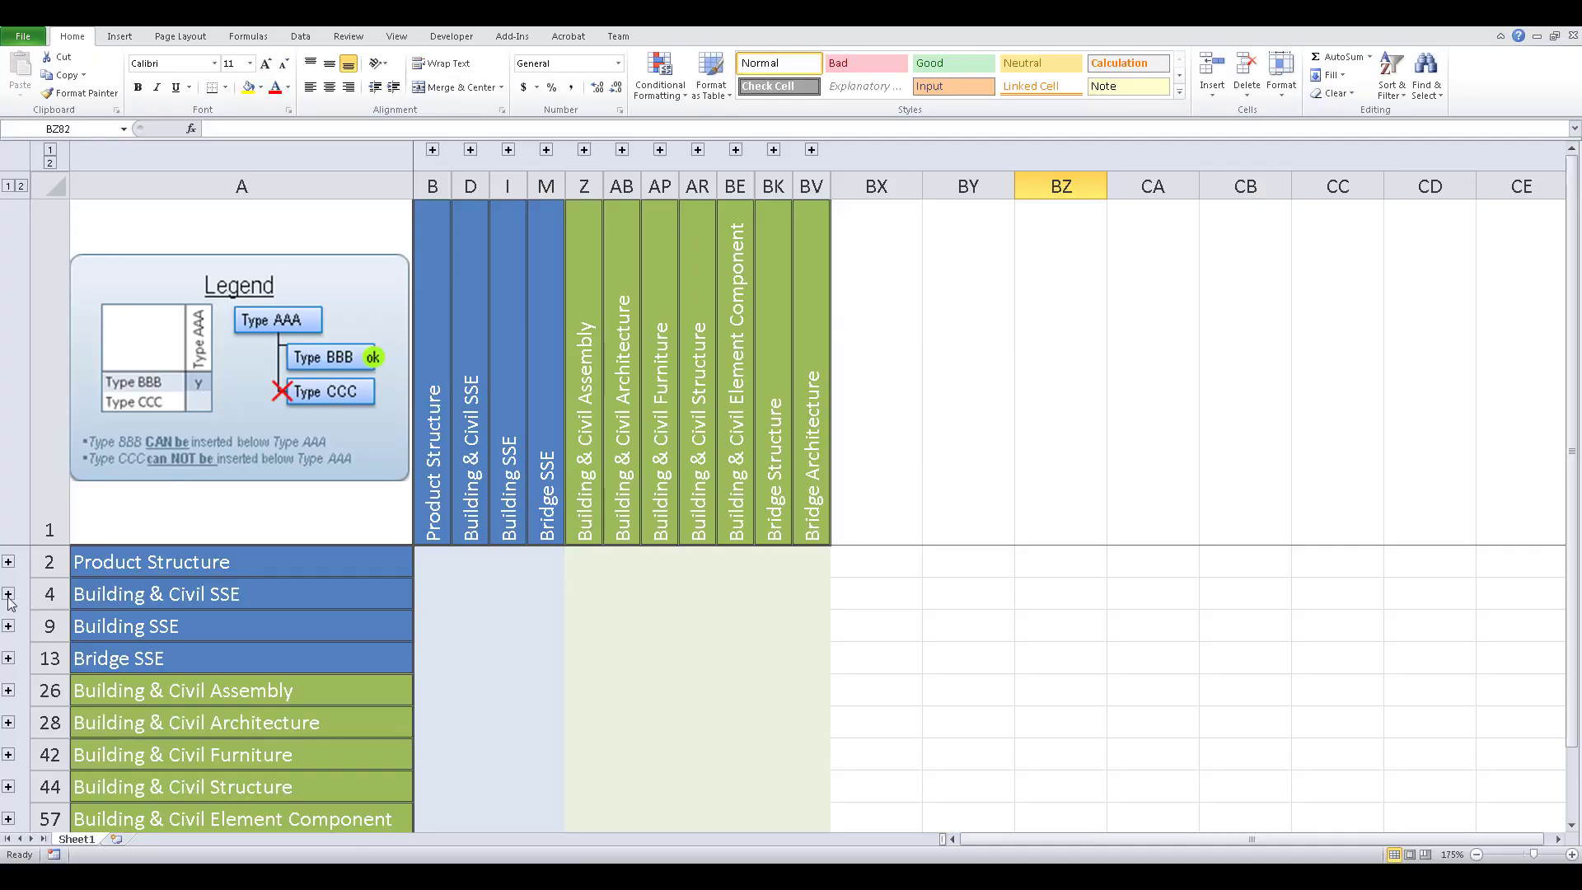
Expand the Building & Civil SSE rows and the Bridge SSE columns in the Excel type compatibility table.
click(8, 594)
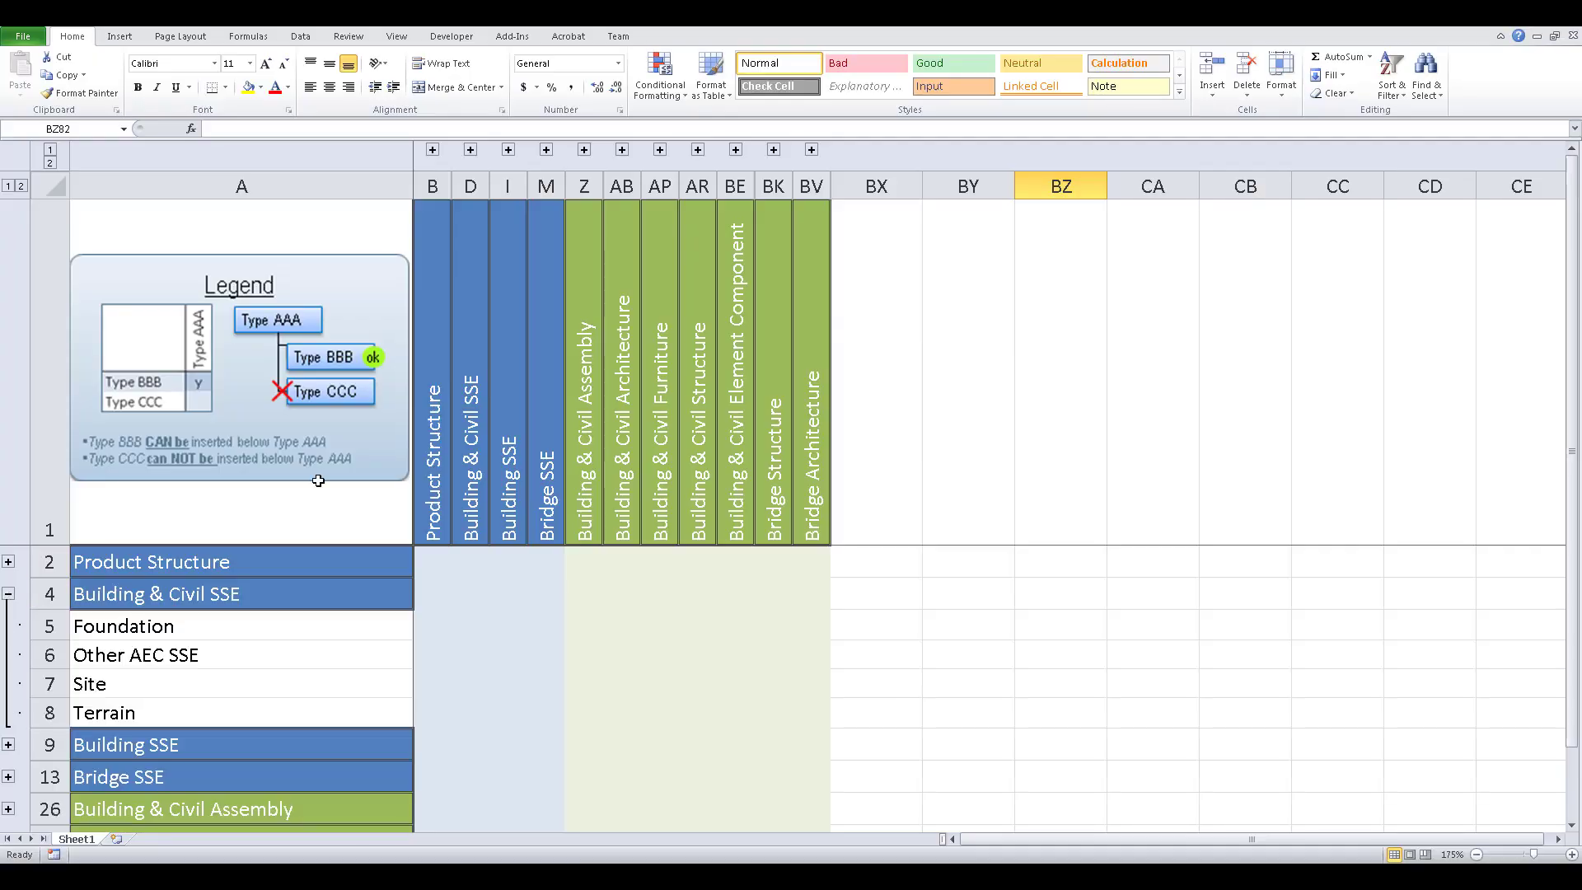
click(546, 150)
scroll(795, 811, up, 5)
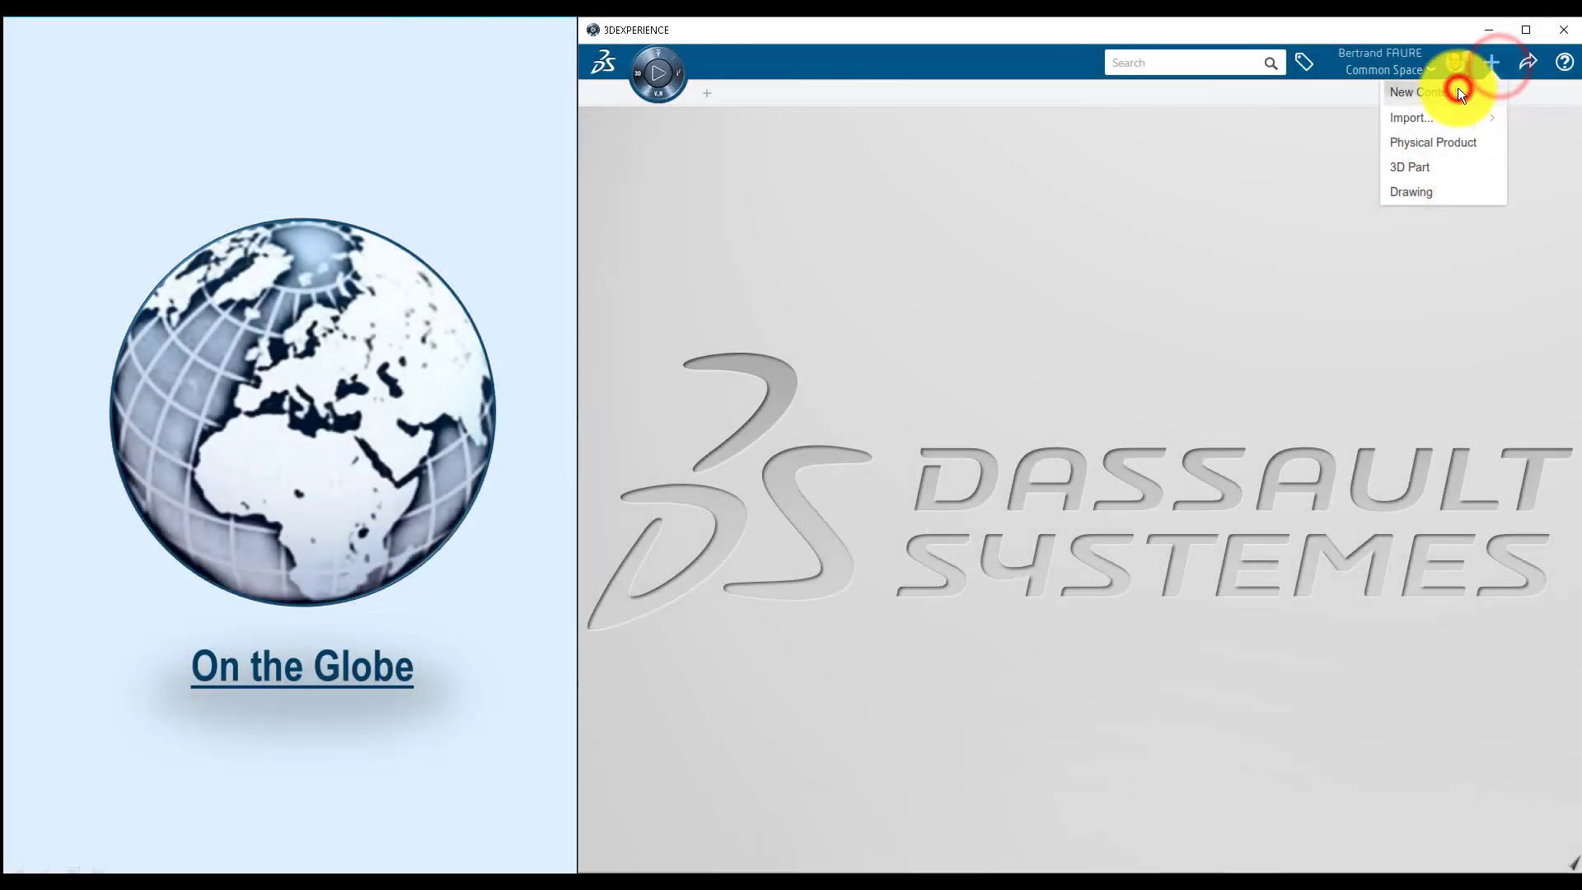
Switch to 3DEXPERIENCE and create a new Site as the root of the project.
click(1459, 89)
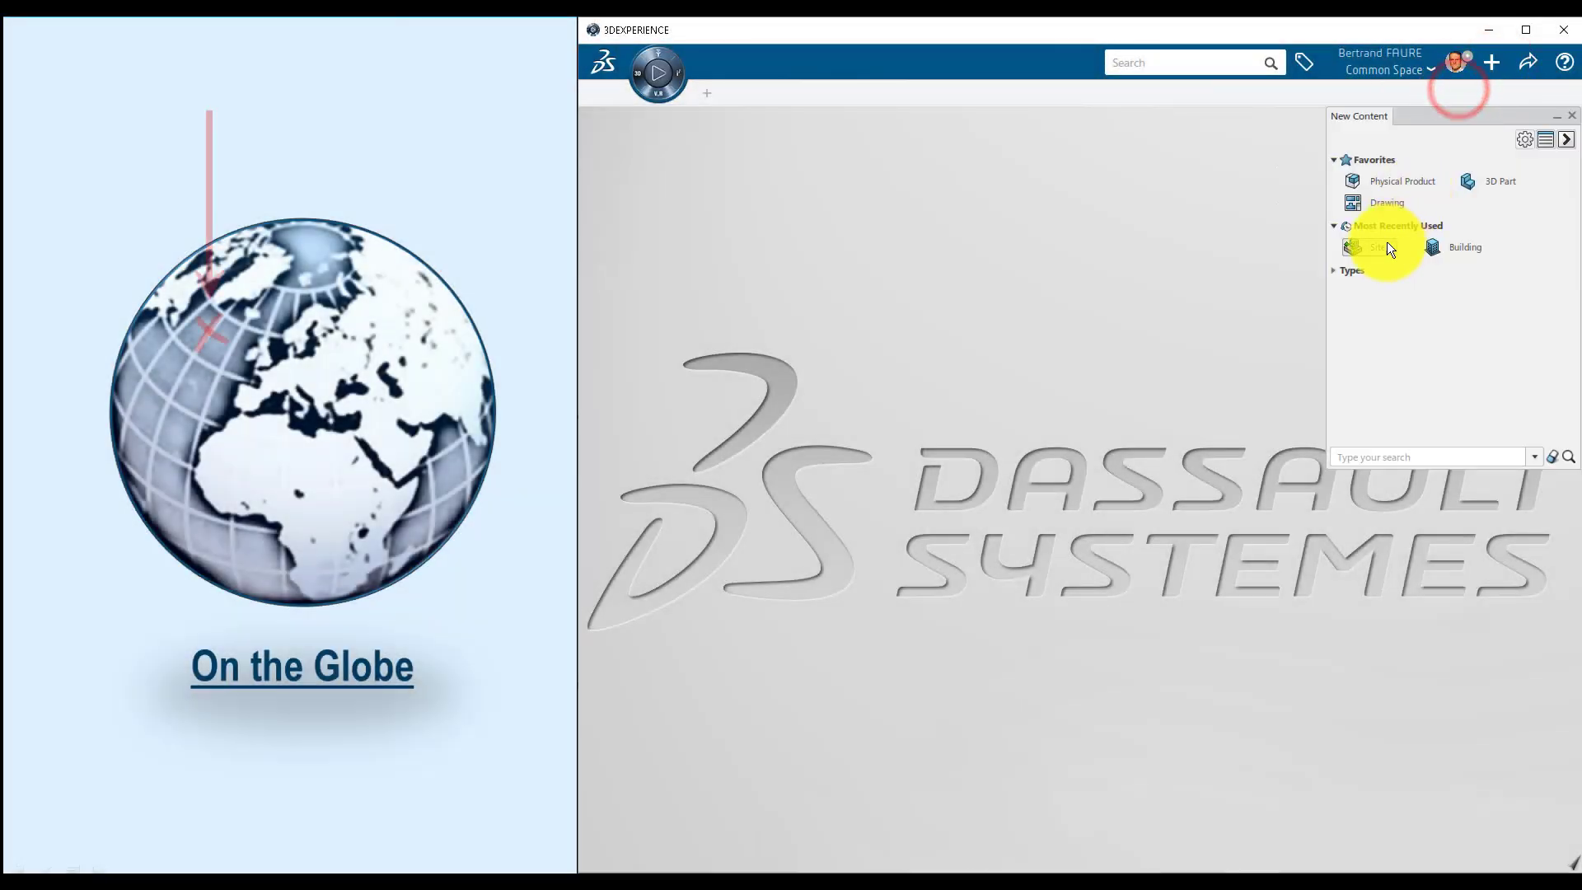
click(1384, 246)
Create a new Building titled Building1 with a 3D Part included.
click(1492, 63)
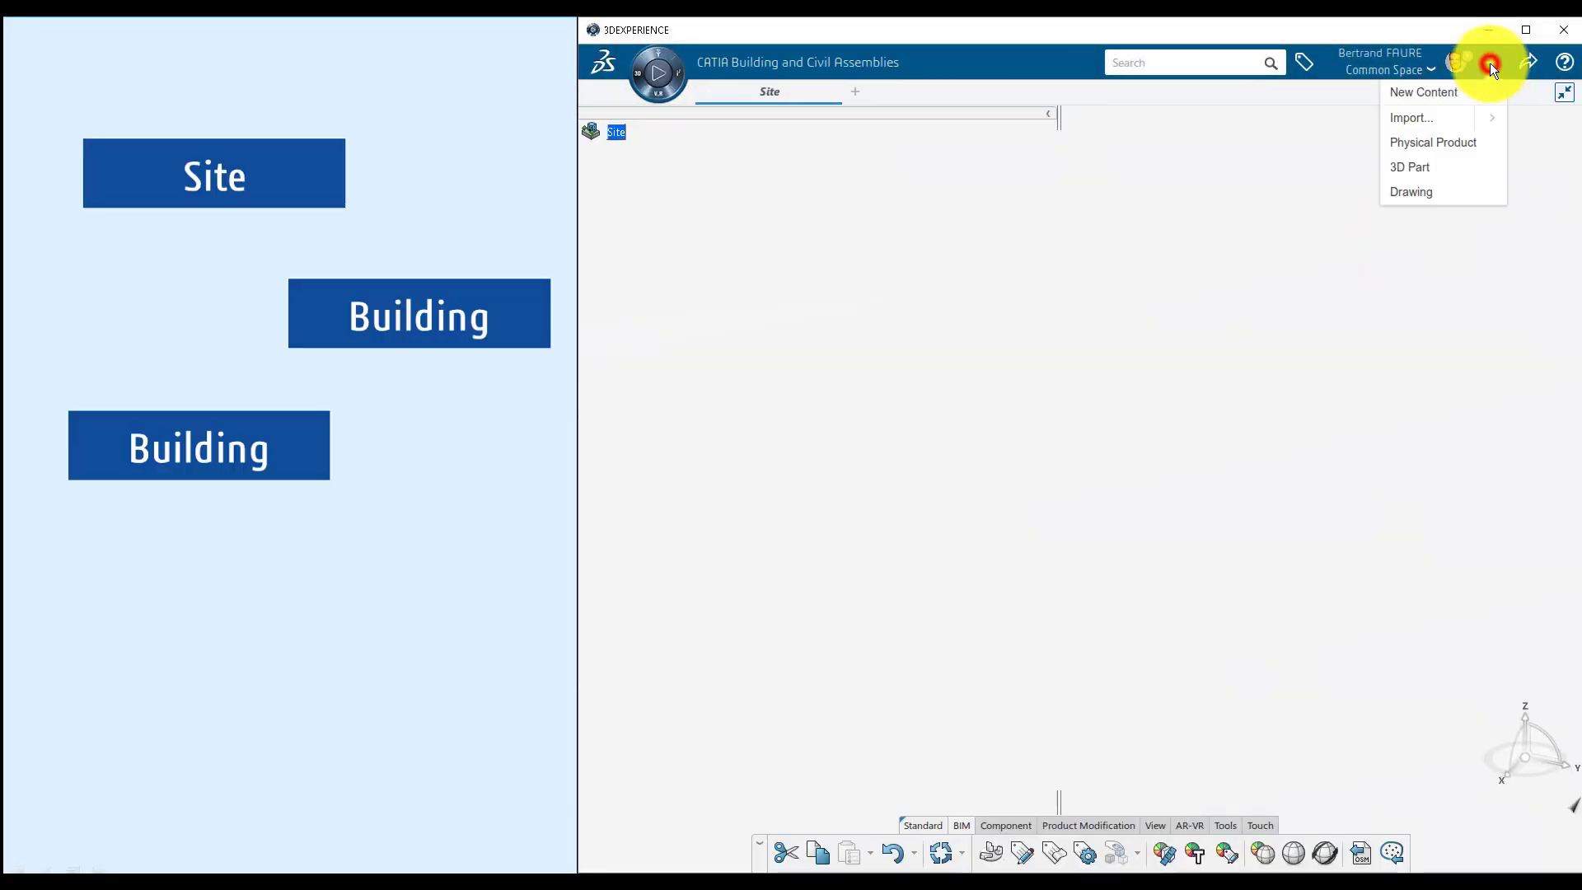
click(1422, 90)
click(1462, 246)
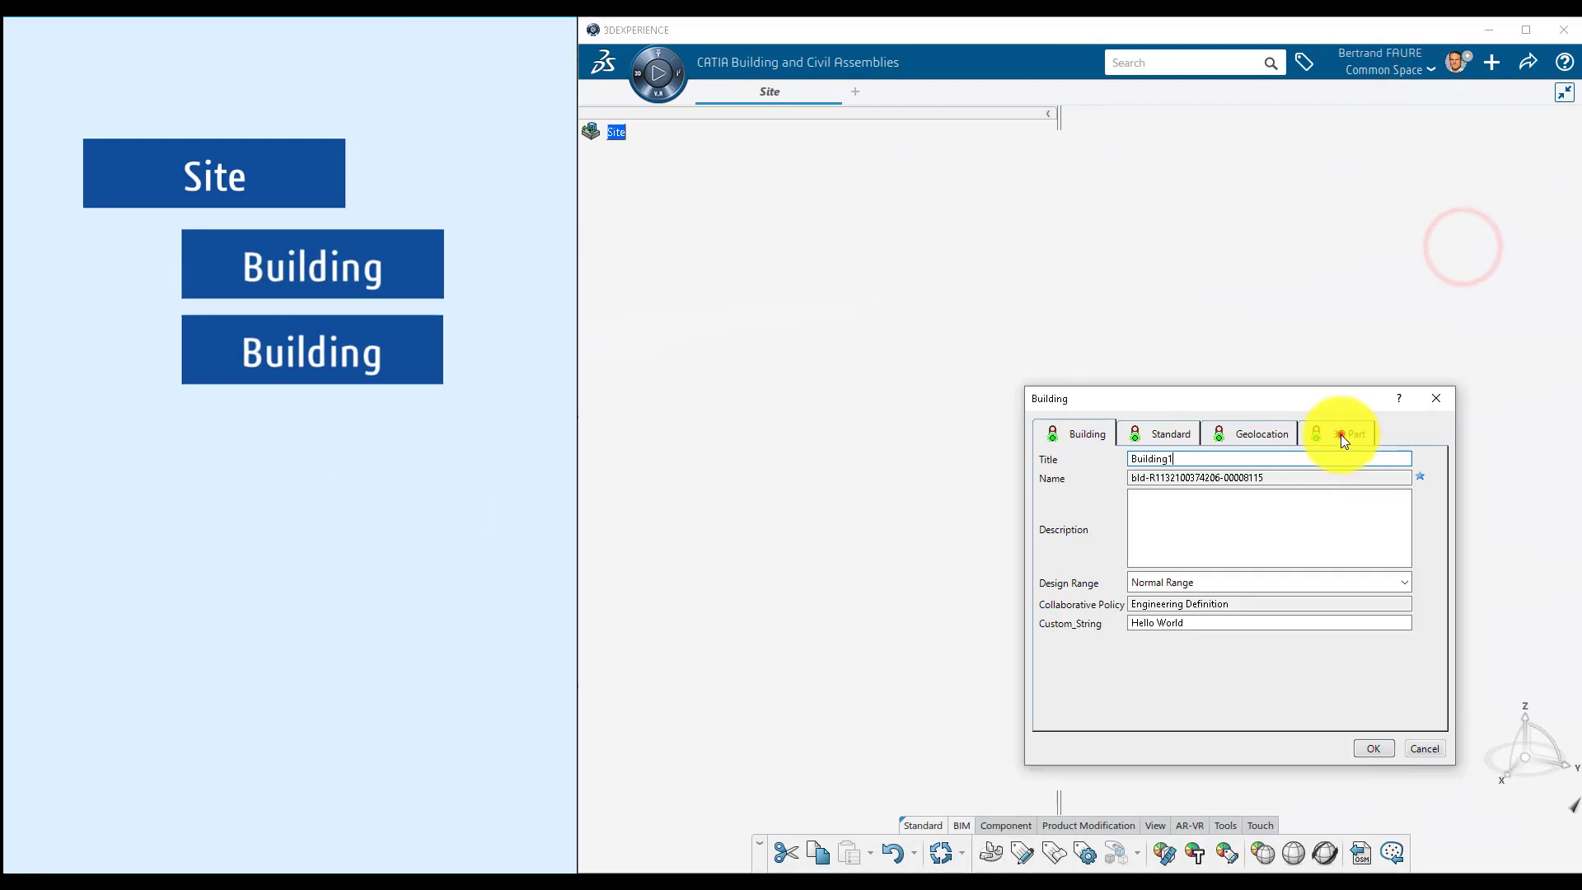
click(1341, 433)
click(1100, 461)
click(1371, 747)
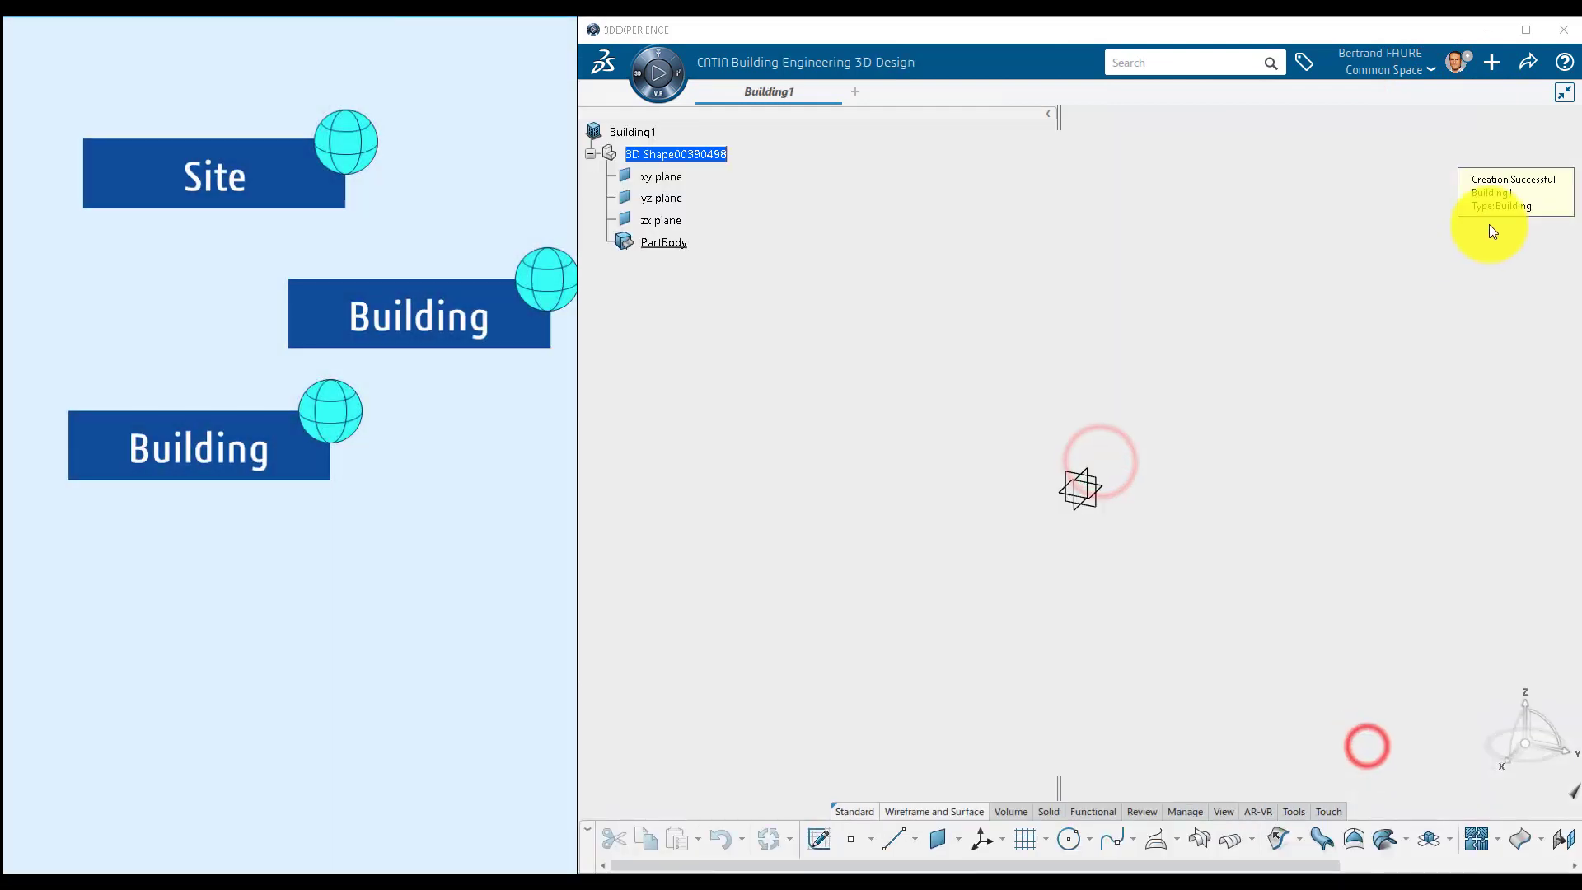
Show Building1 beside the Site and geolocate it with the default WGS 84 / World Mercator reference system at latitude 45° N.
click(1563, 94)
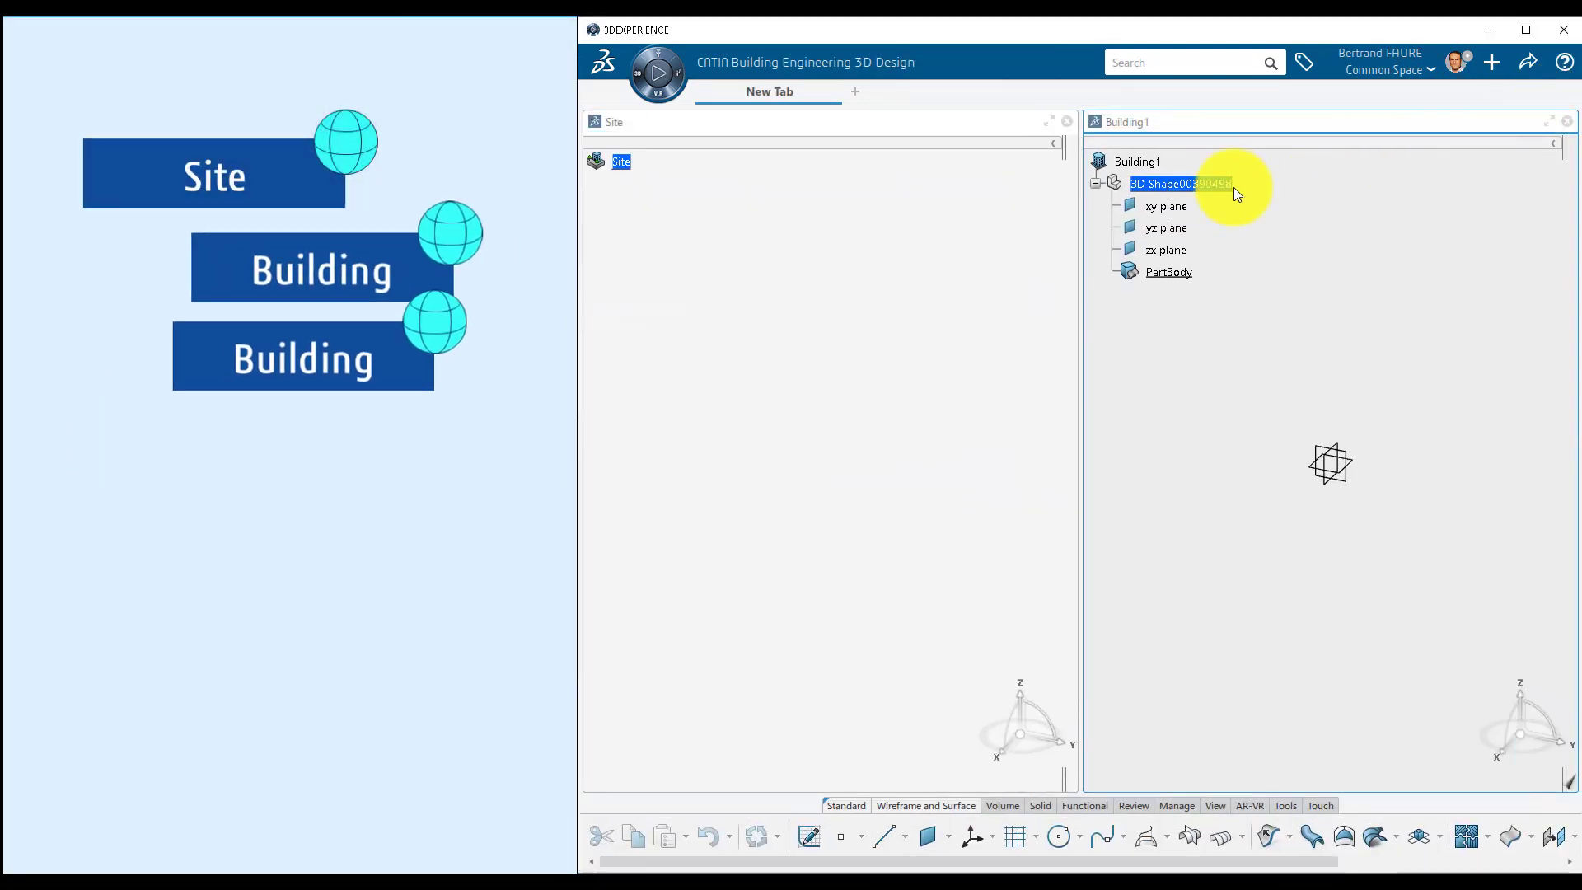
double_click(1138, 161)
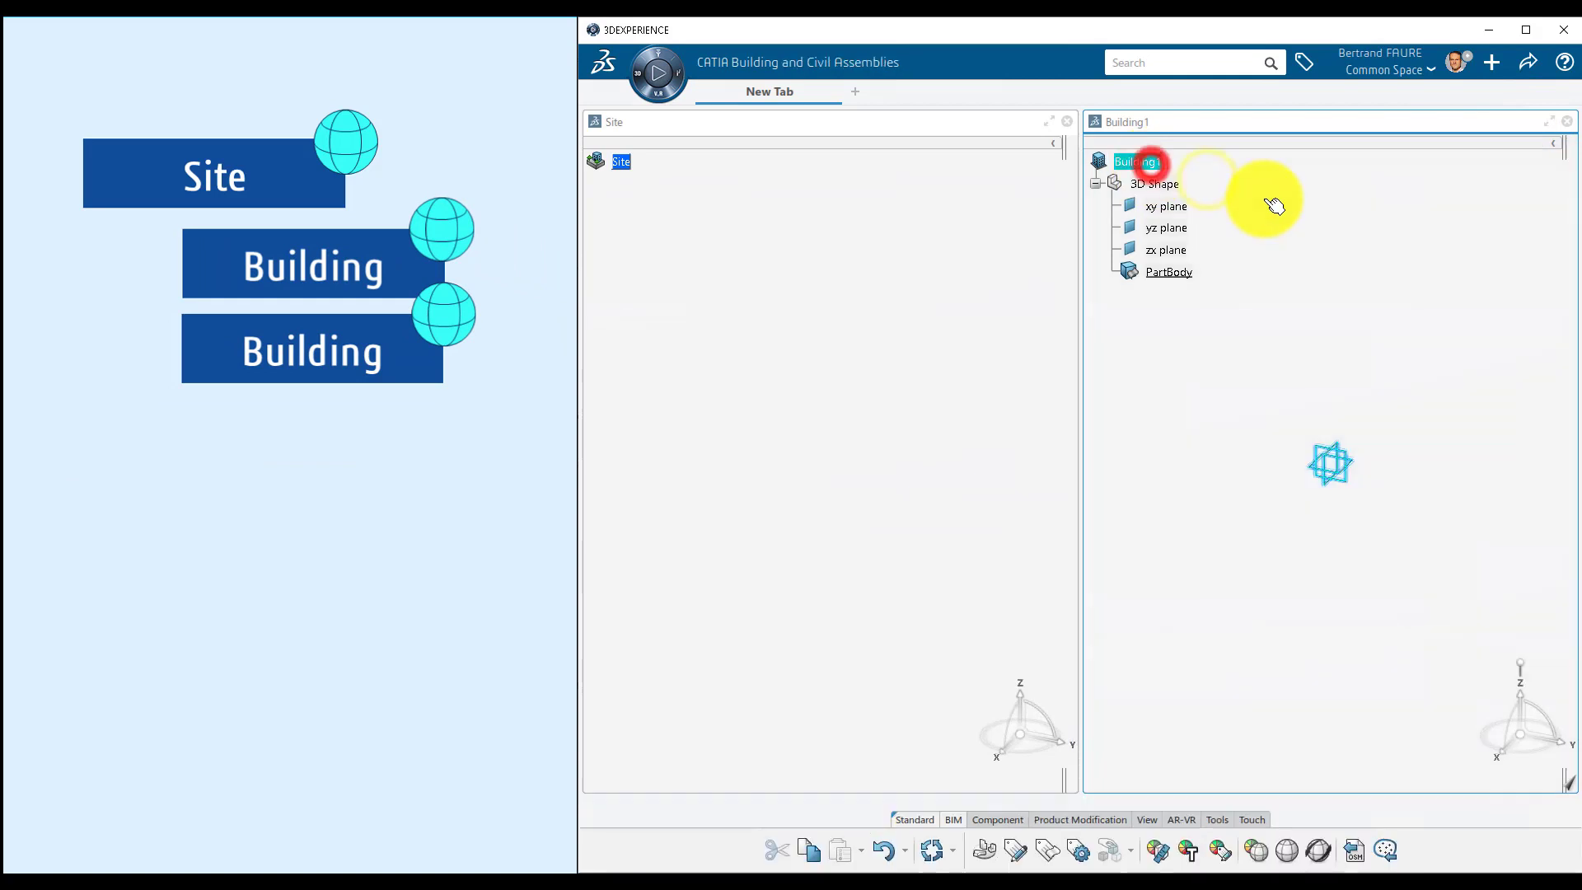
click(1291, 850)
click(1424, 200)
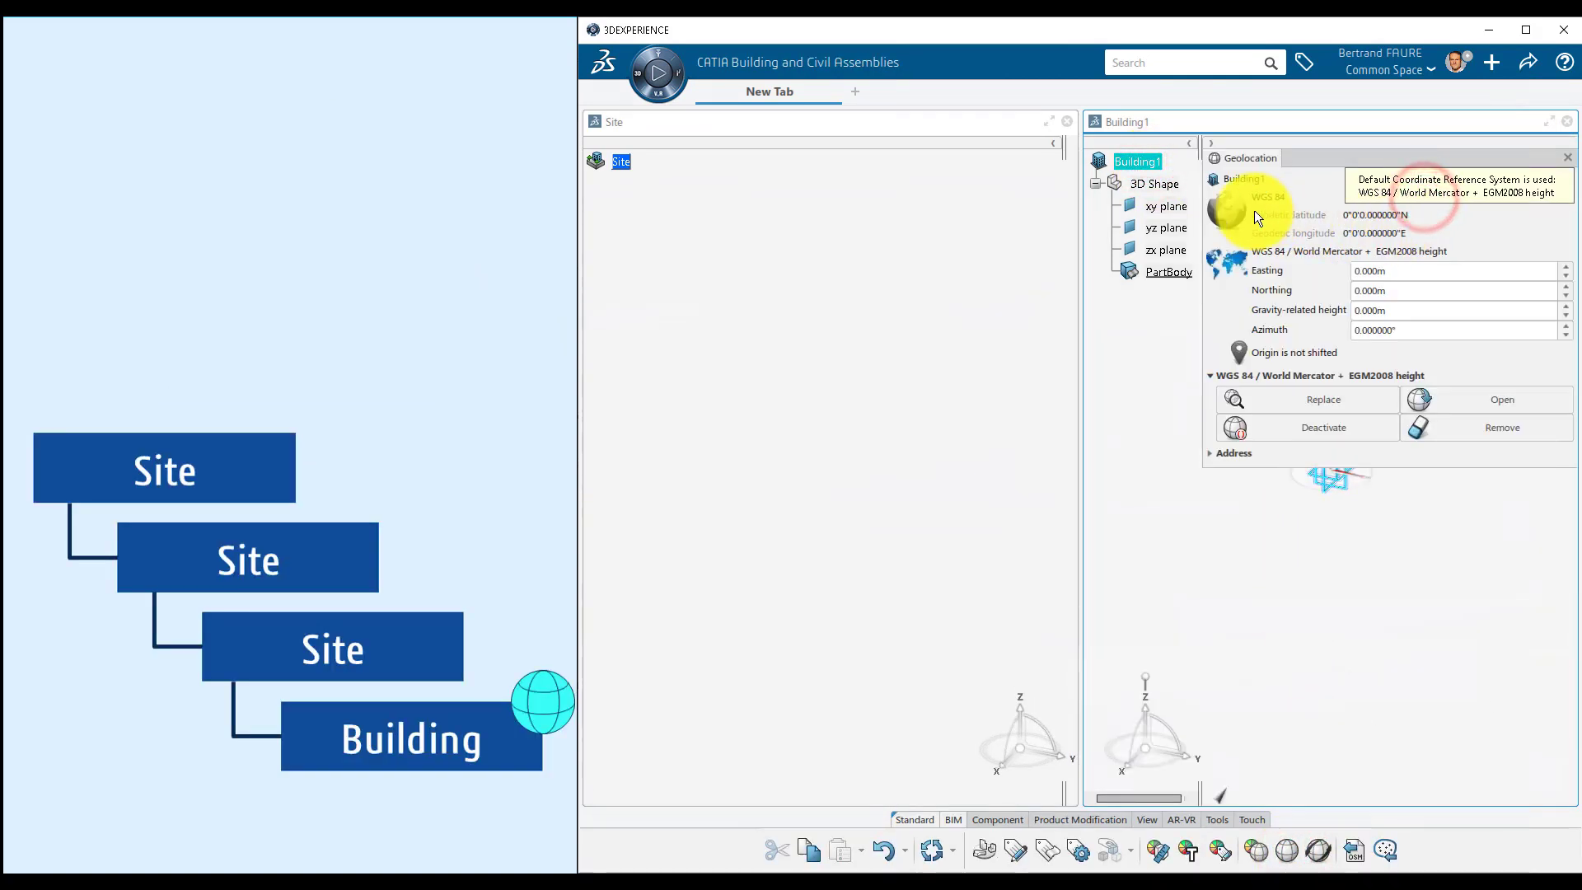
click(1226, 211)
drag(1410, 218, 1363, 216)
text(45)
key(Return)
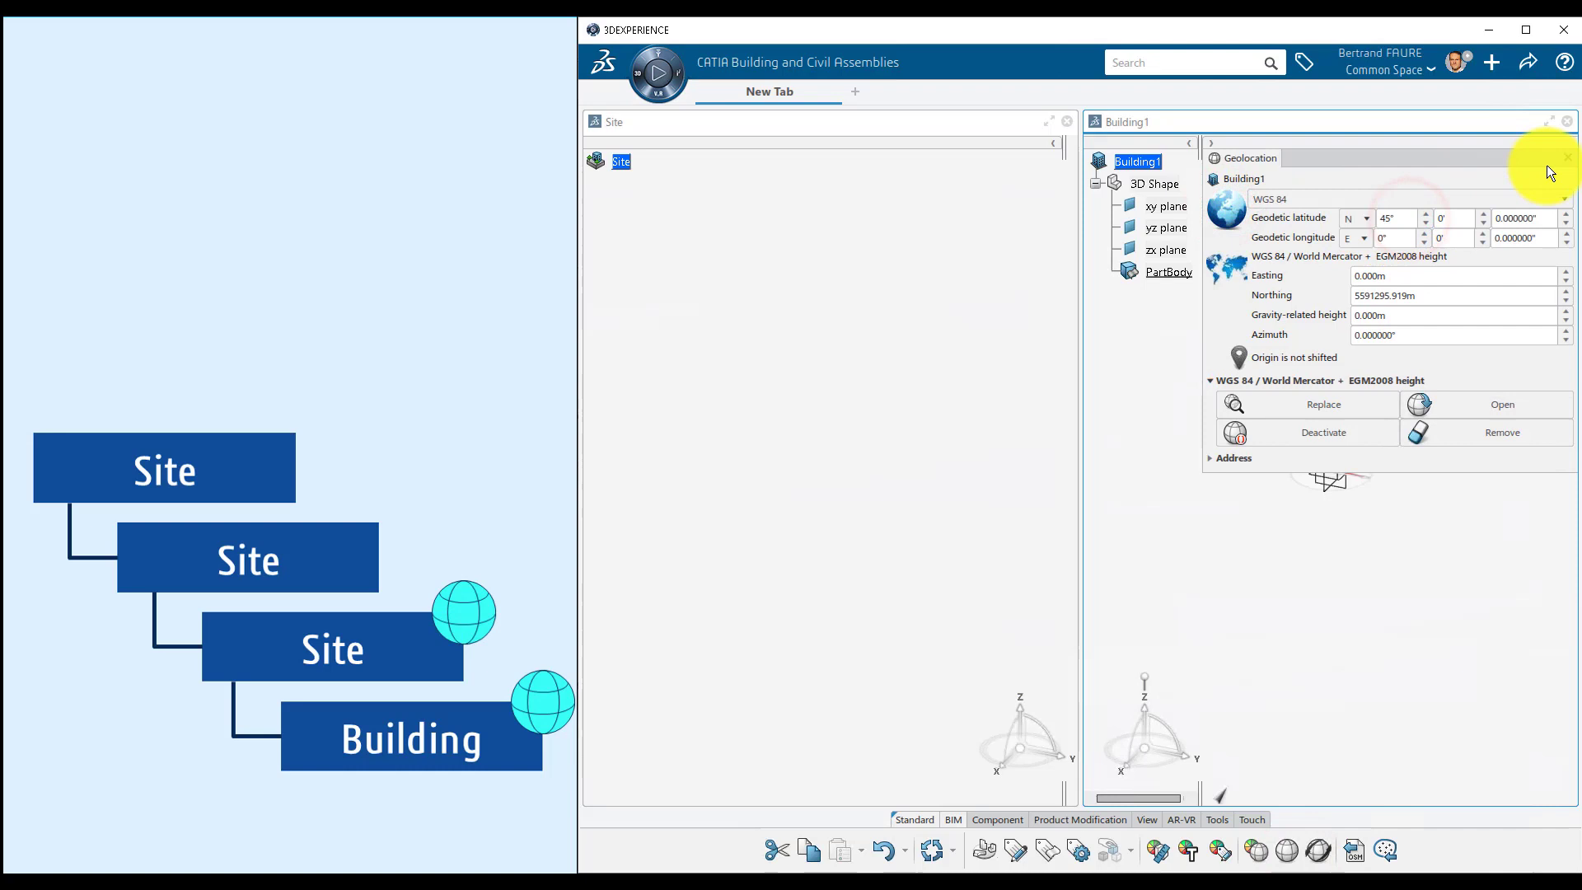
click(1566, 157)
Insert Building1 under the Site, and geolocate the Site root.
drag(1141, 161, 631, 169)
click(752, 325)
click(621, 161)
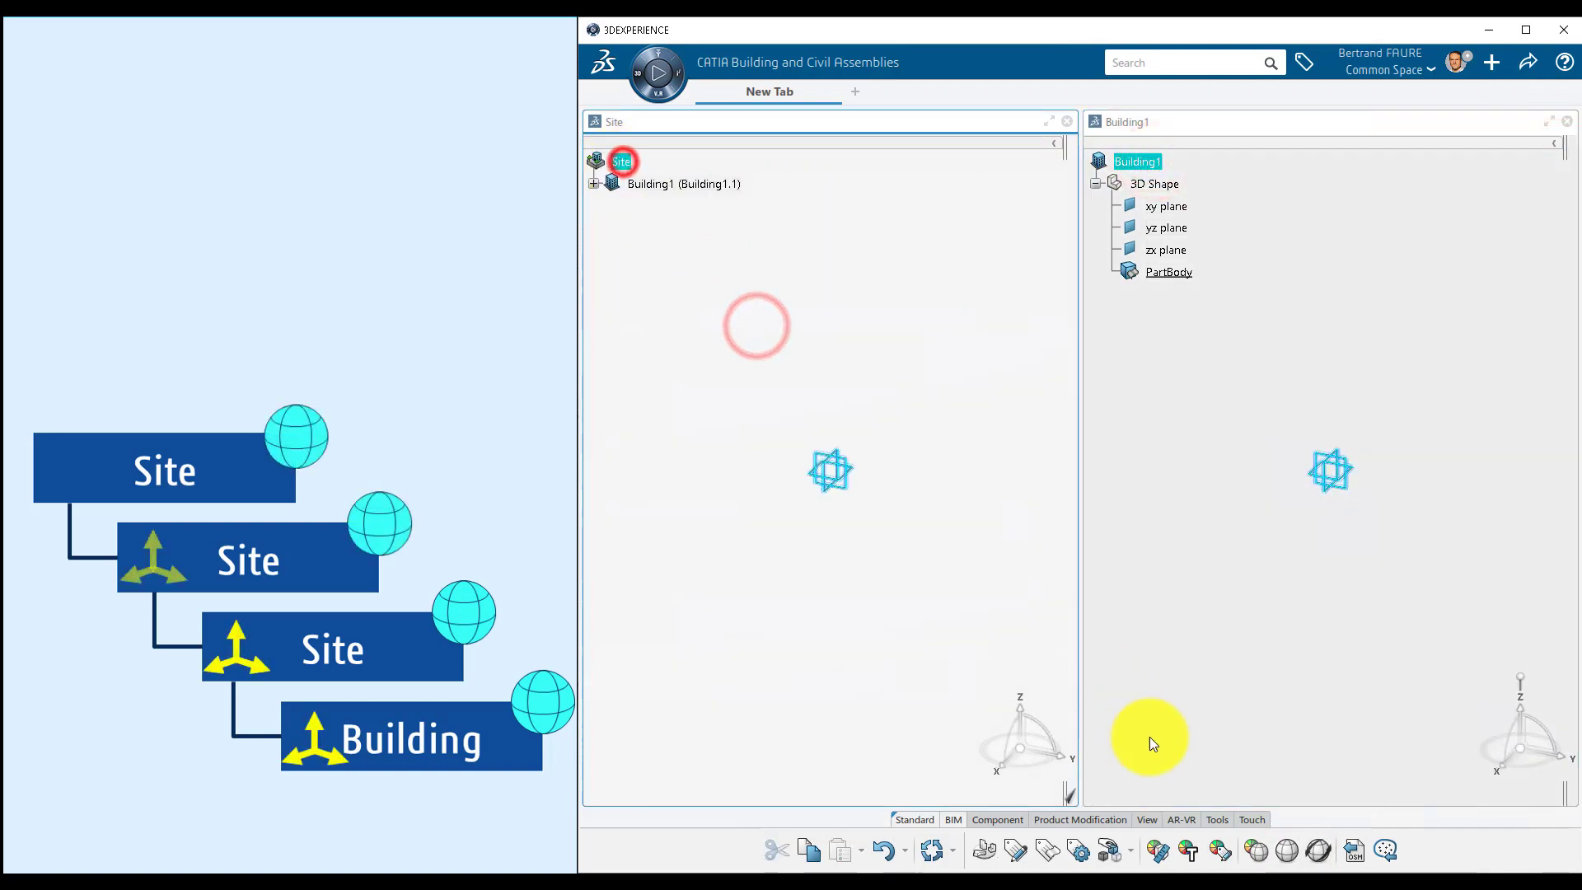
click(1264, 852)
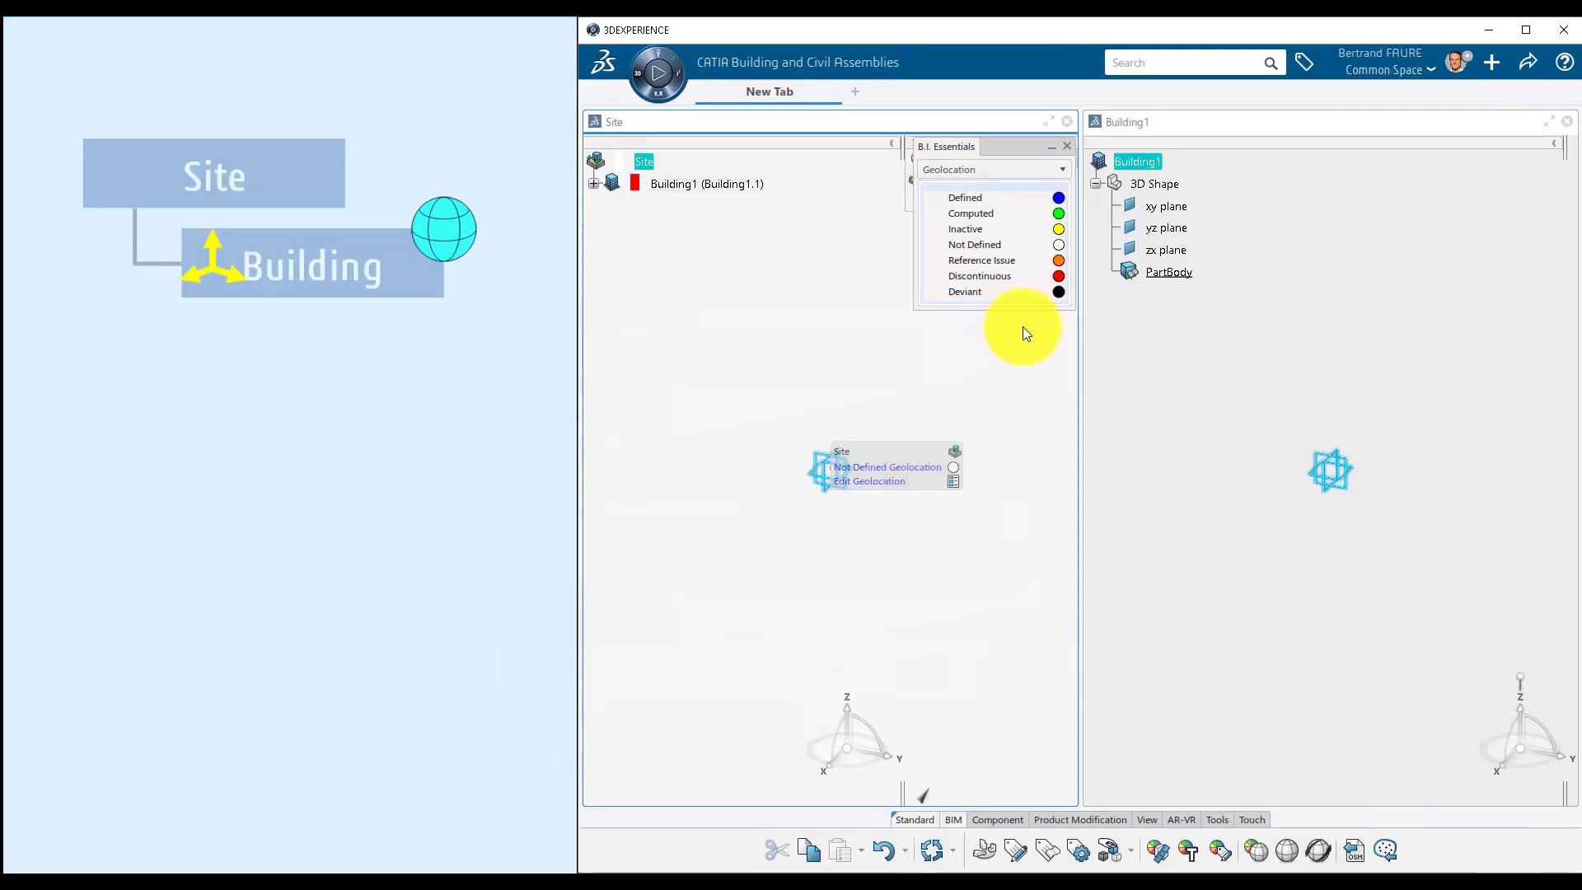
click(1069, 147)
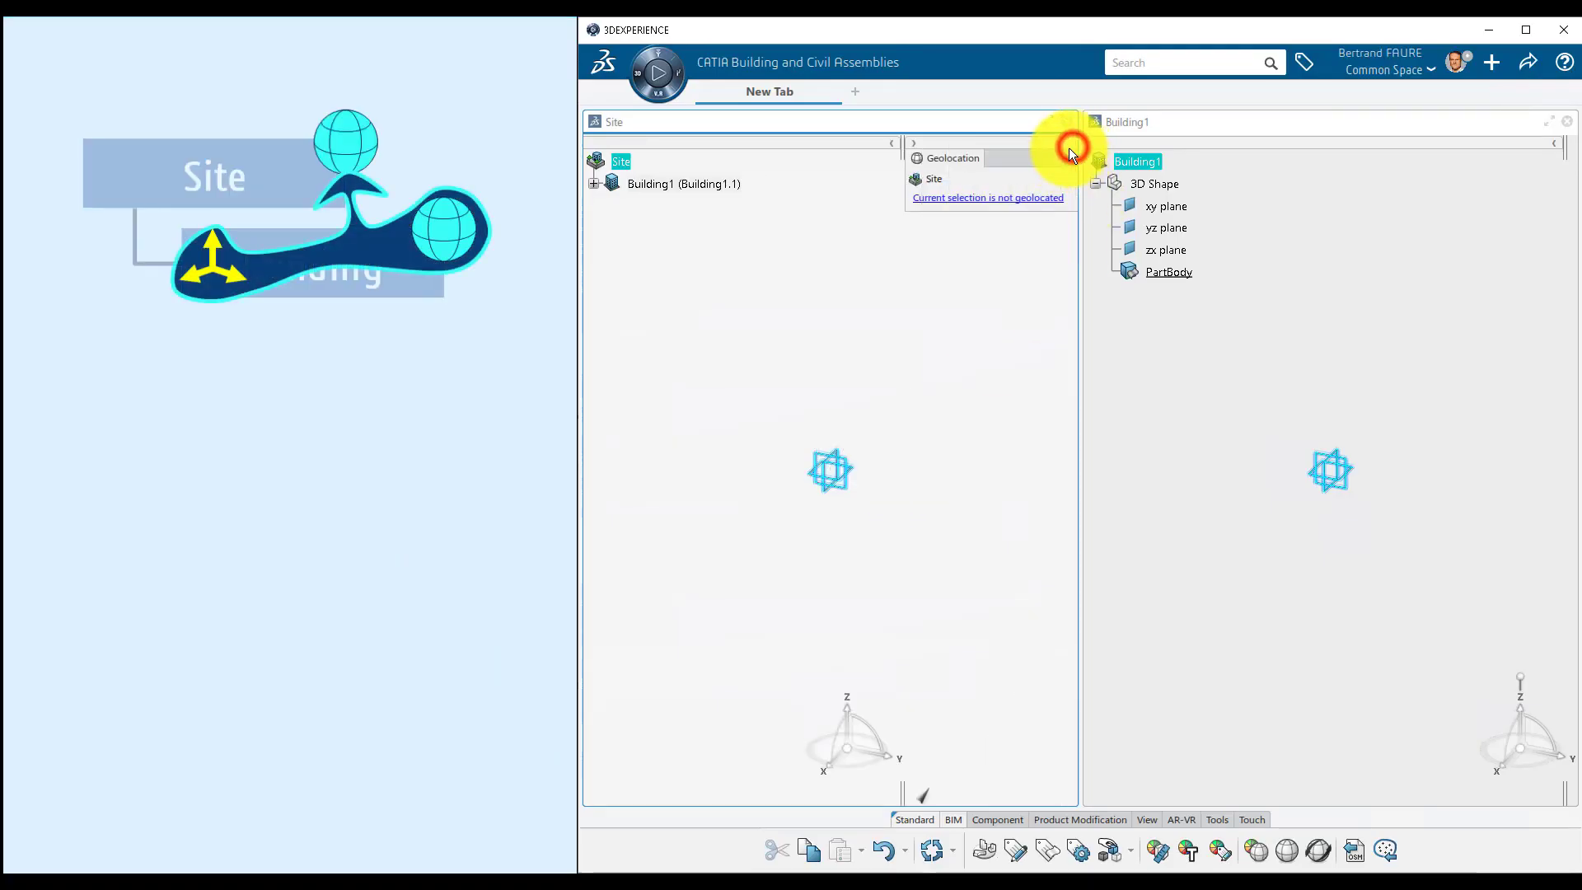
click(995, 208)
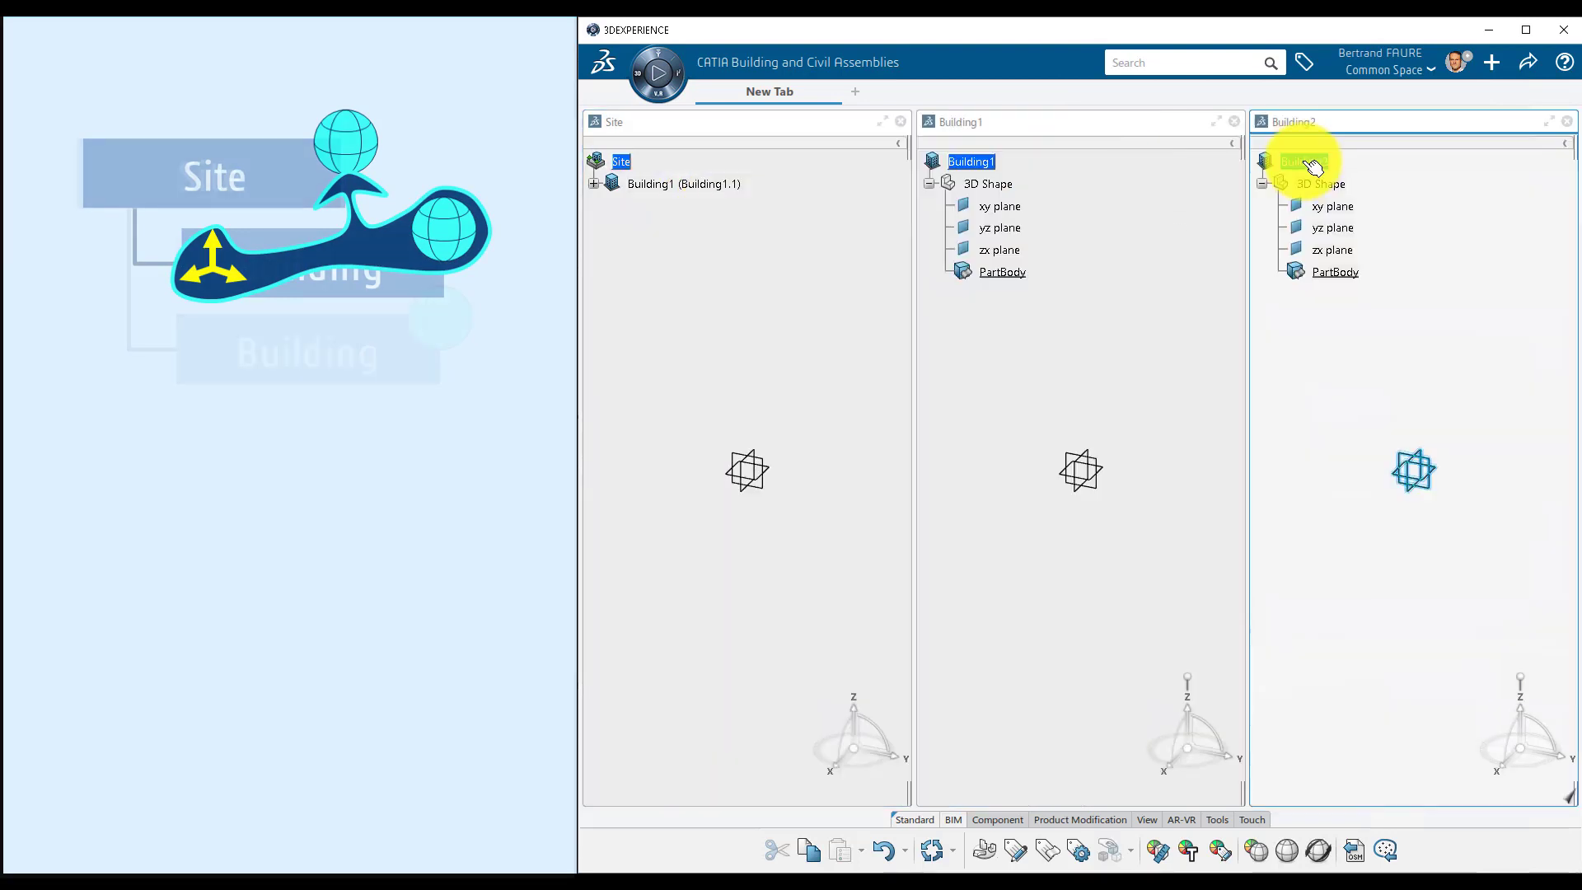
Insert Building2 under the Site and move it away from Building1 with the Robot.
drag(1305, 161, 624, 164)
click(881, 122)
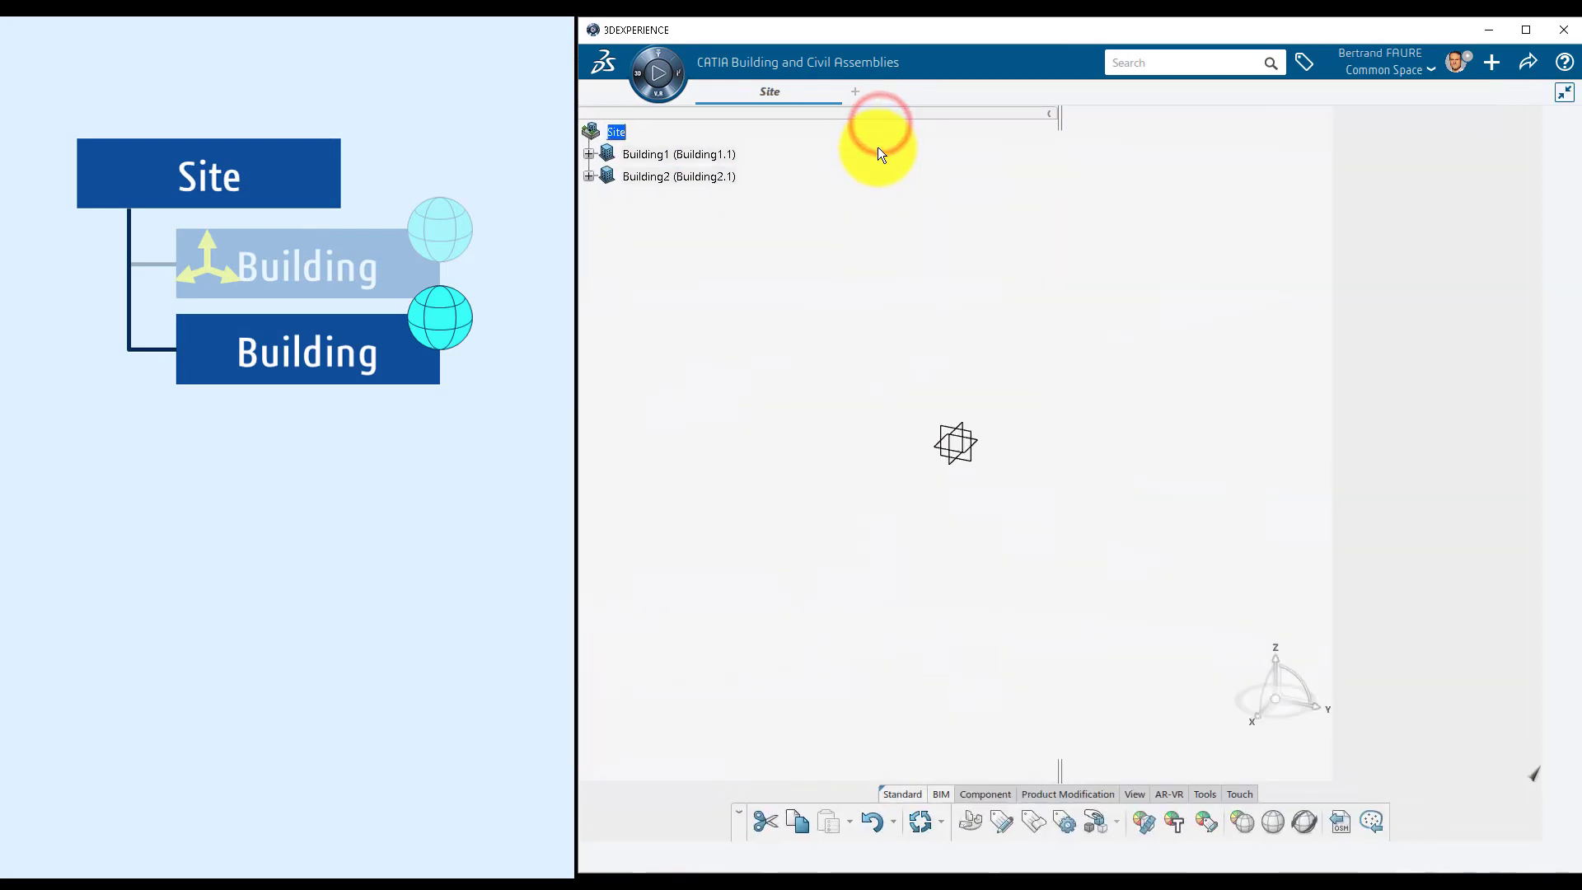
click(1524, 758)
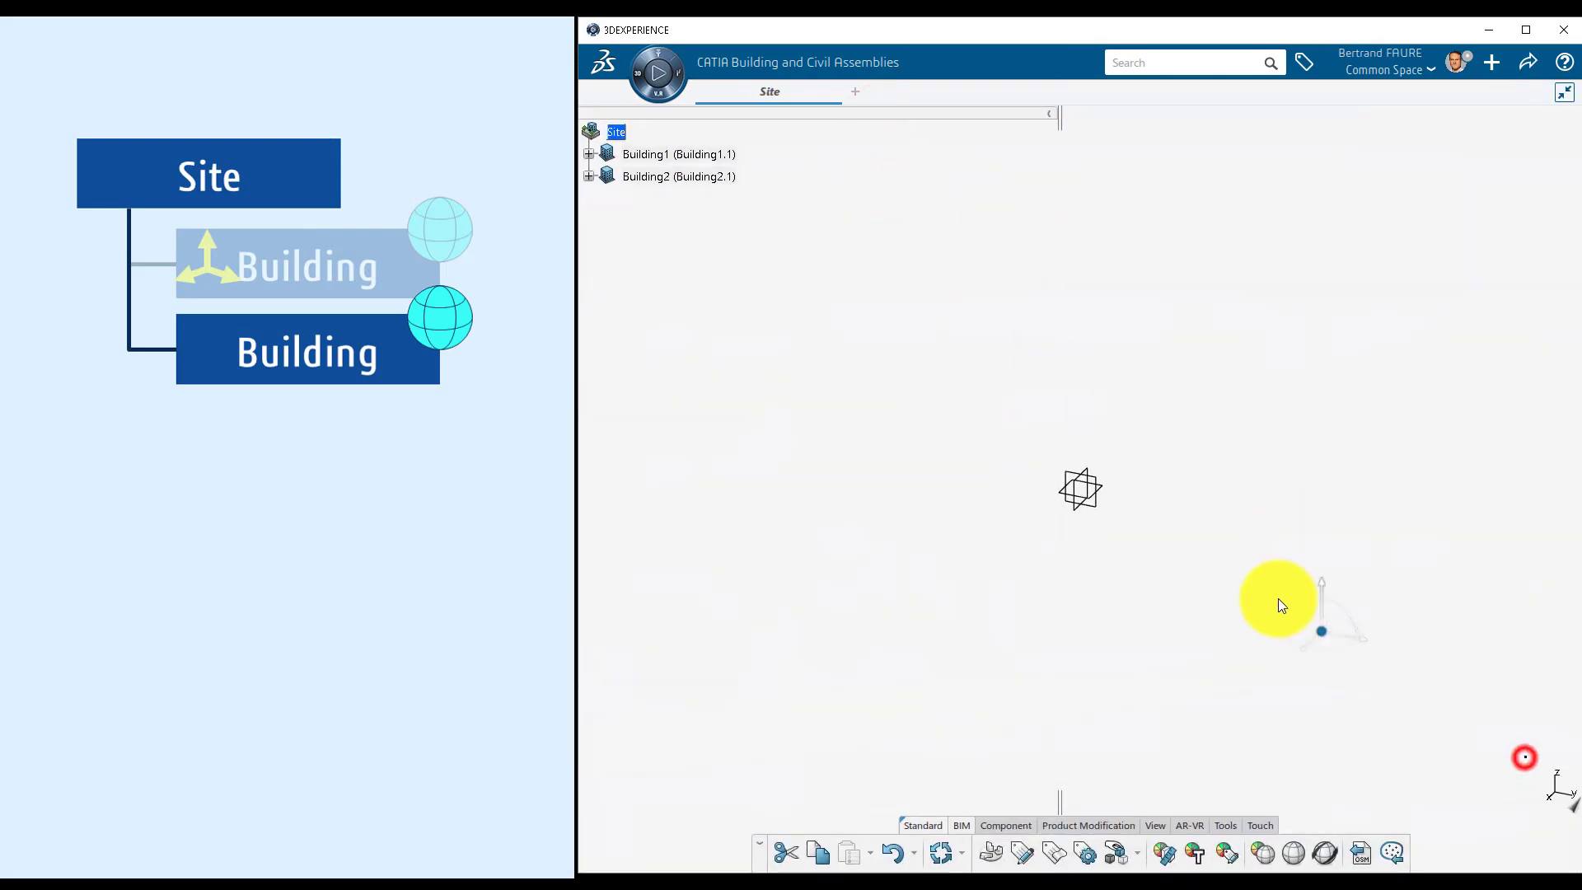
drag(1081, 505, 1216, 373)
click(1005, 341)
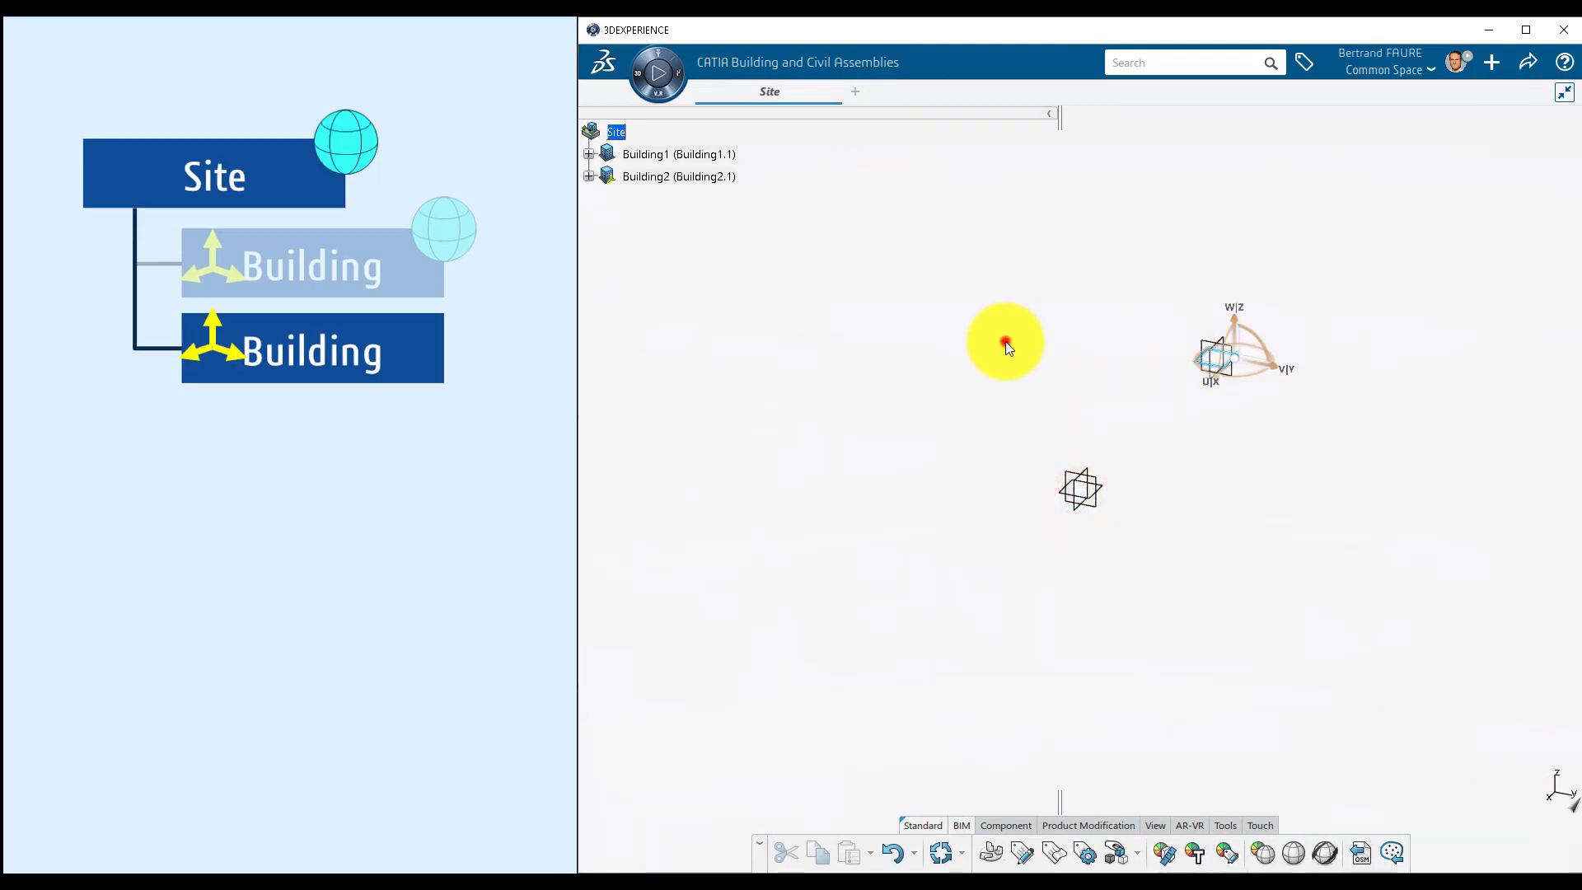
Geolocate Building2 from its position under the Site and select its Easting value.
click(710, 176)
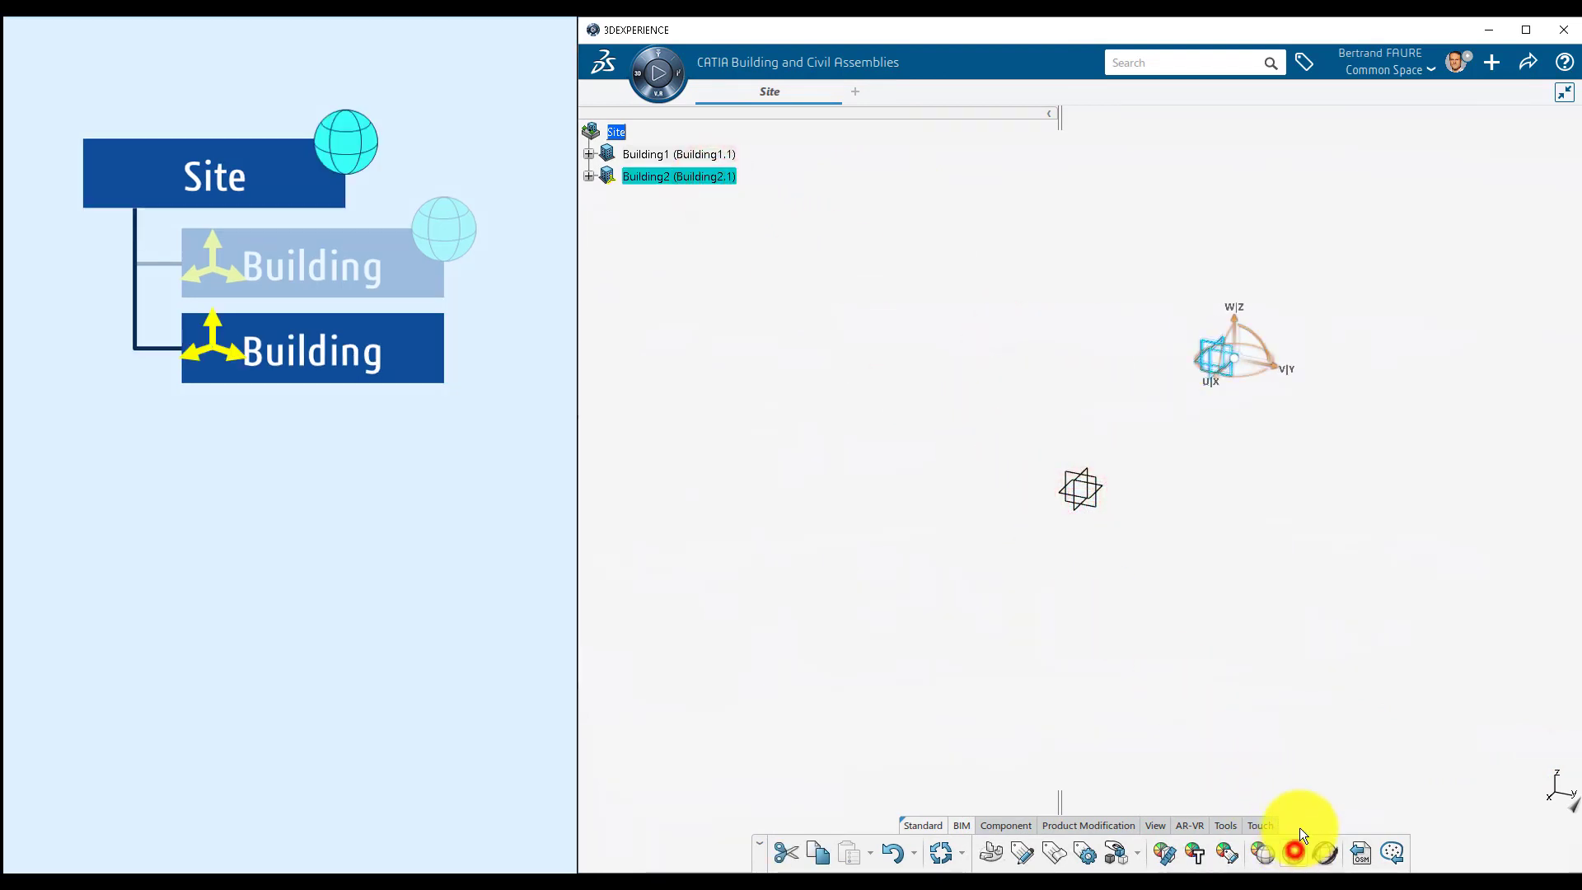
click(1294, 849)
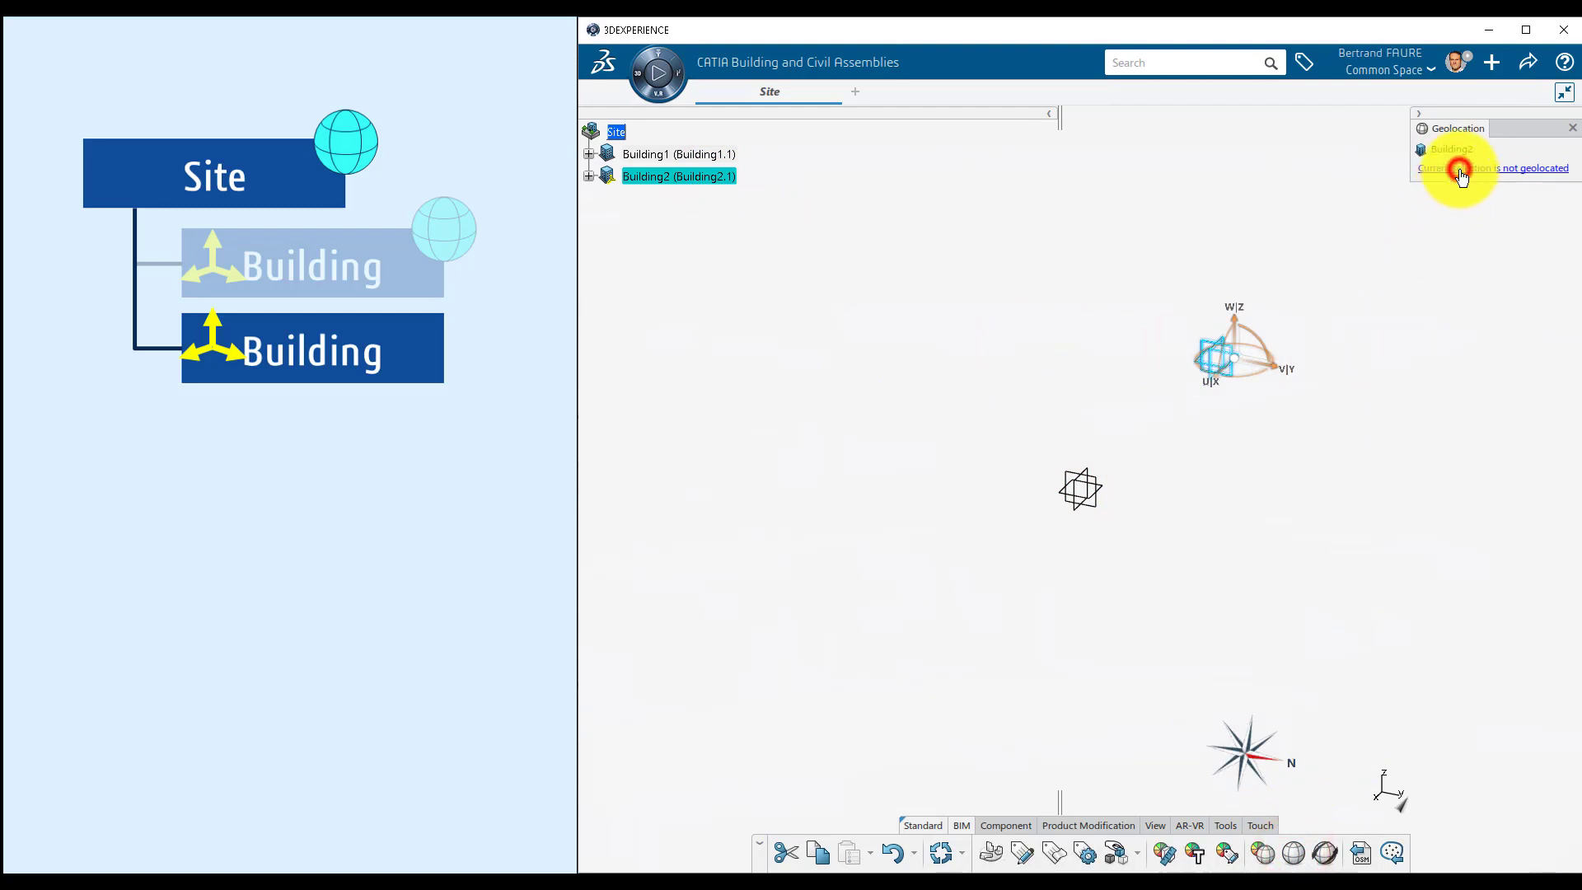
click(1459, 170)
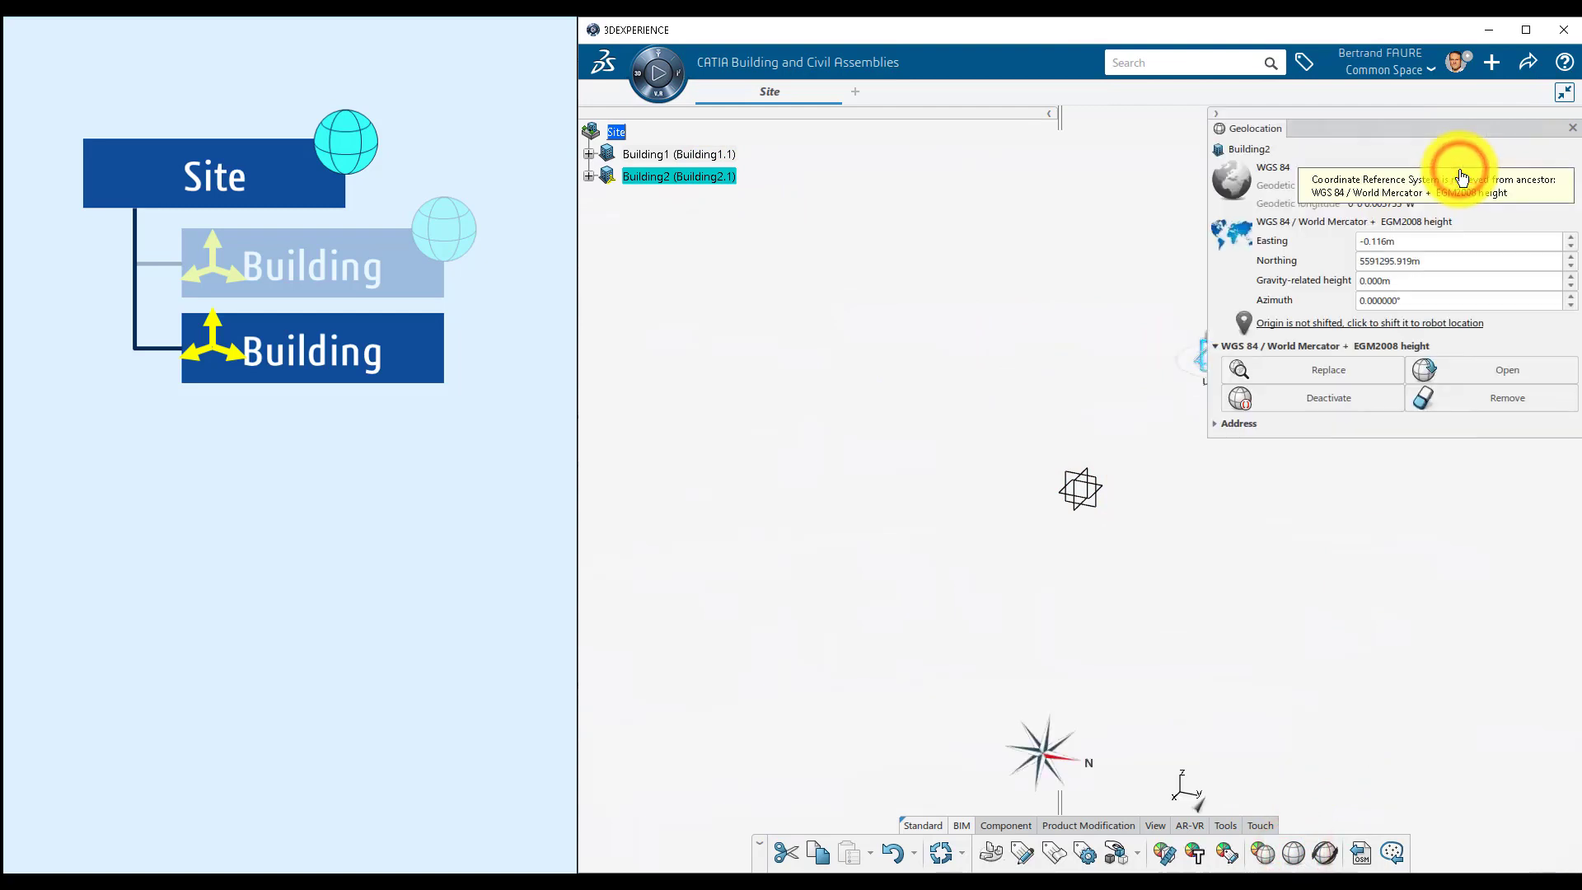
click(1408, 243)
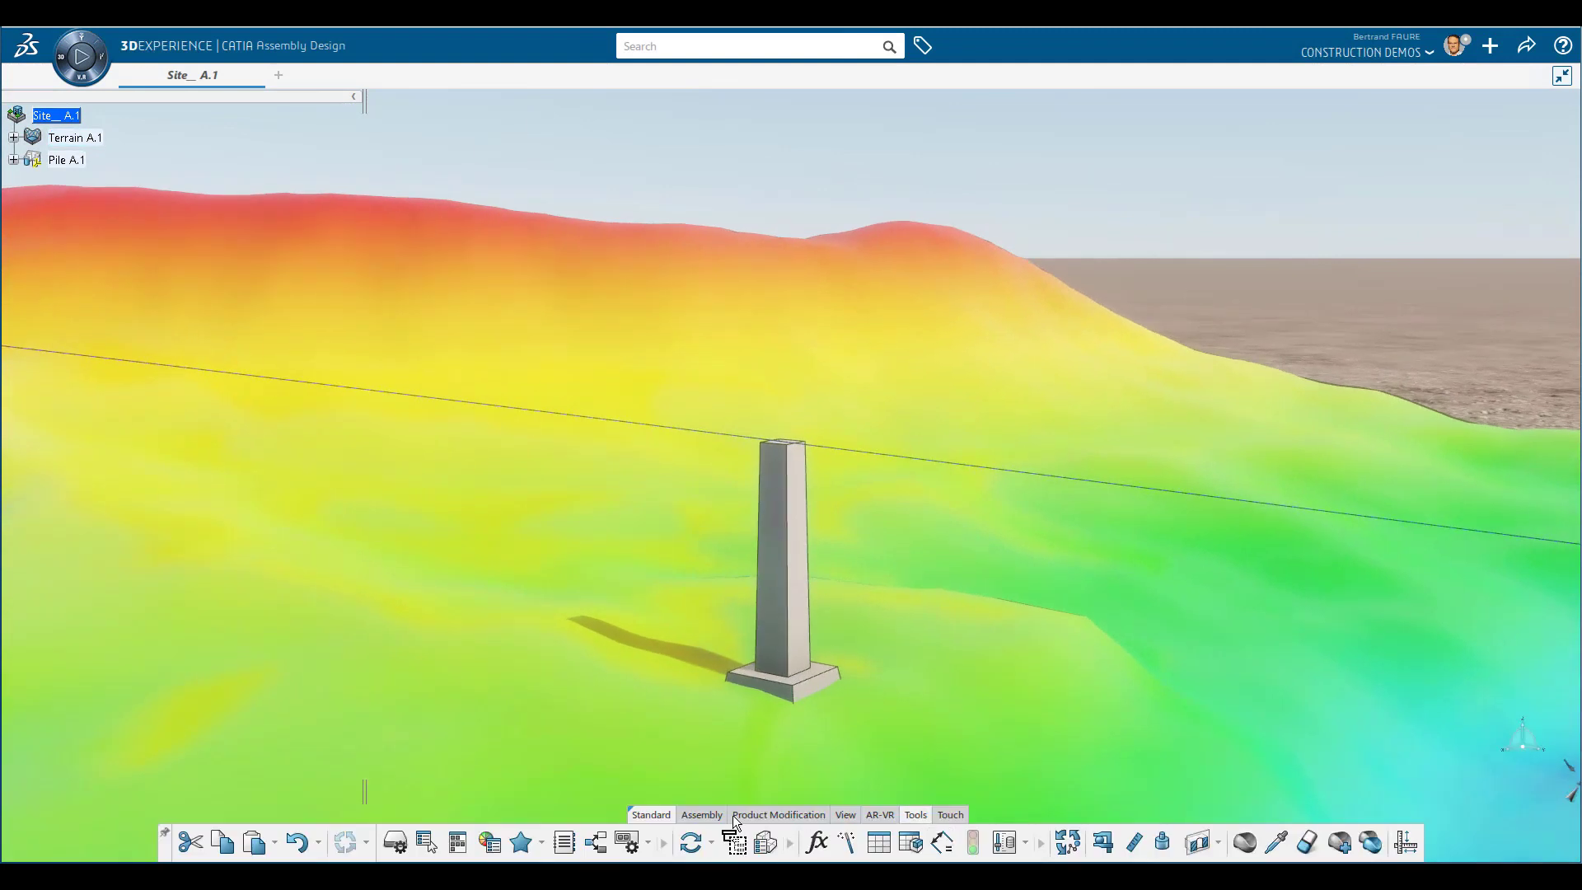
Activate the Terrain's 3D Shape and move its alignment geometry upward along Z, accepting the geometry modification.
click(491, 842)
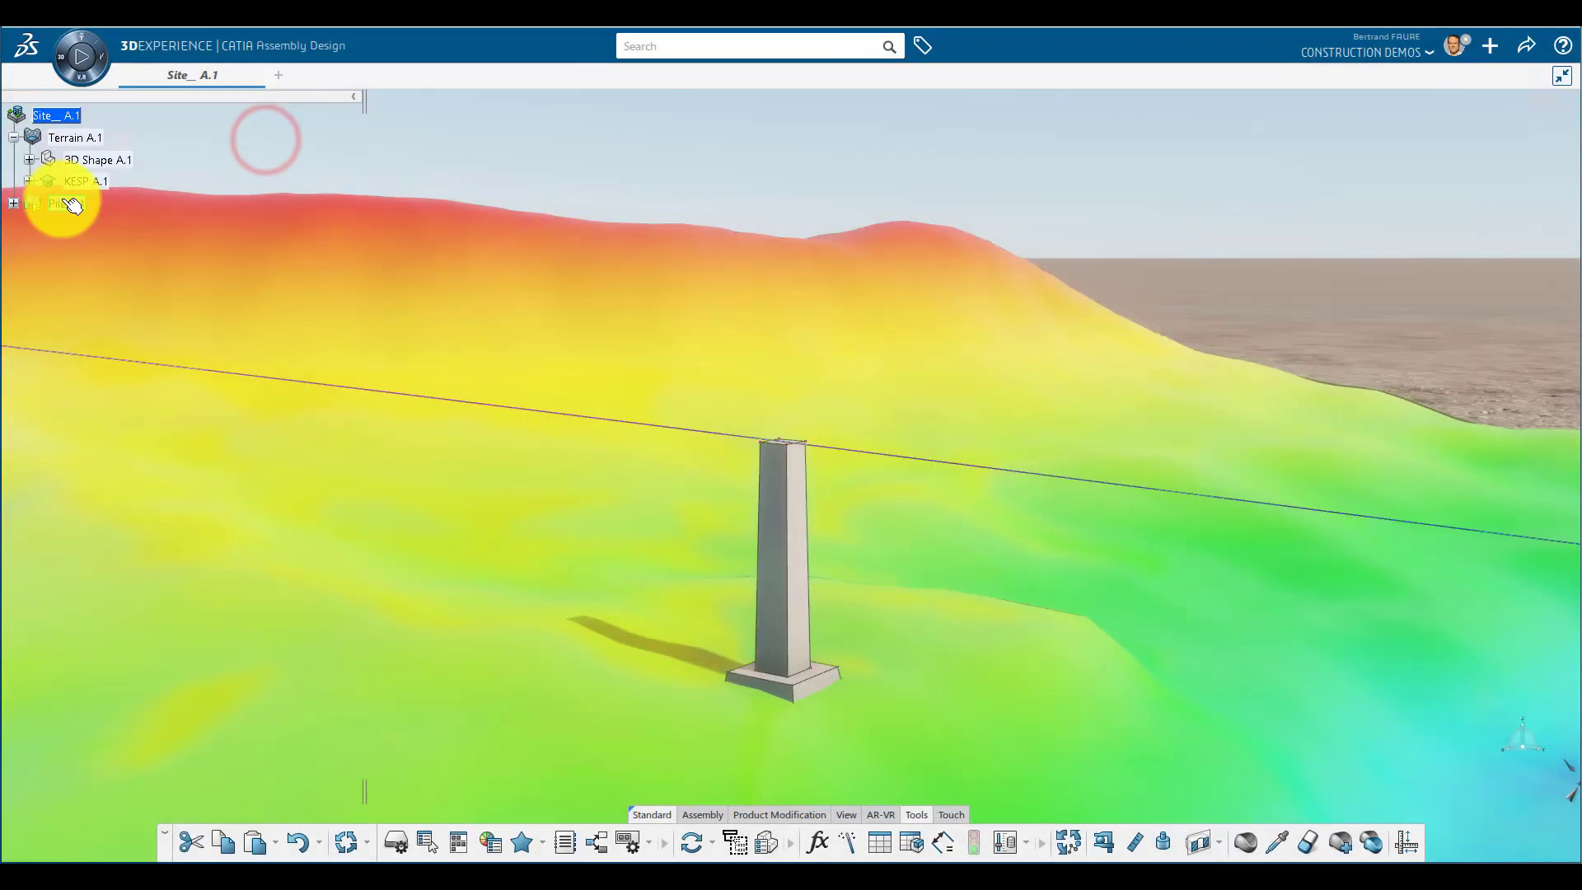
right_click(64, 201)
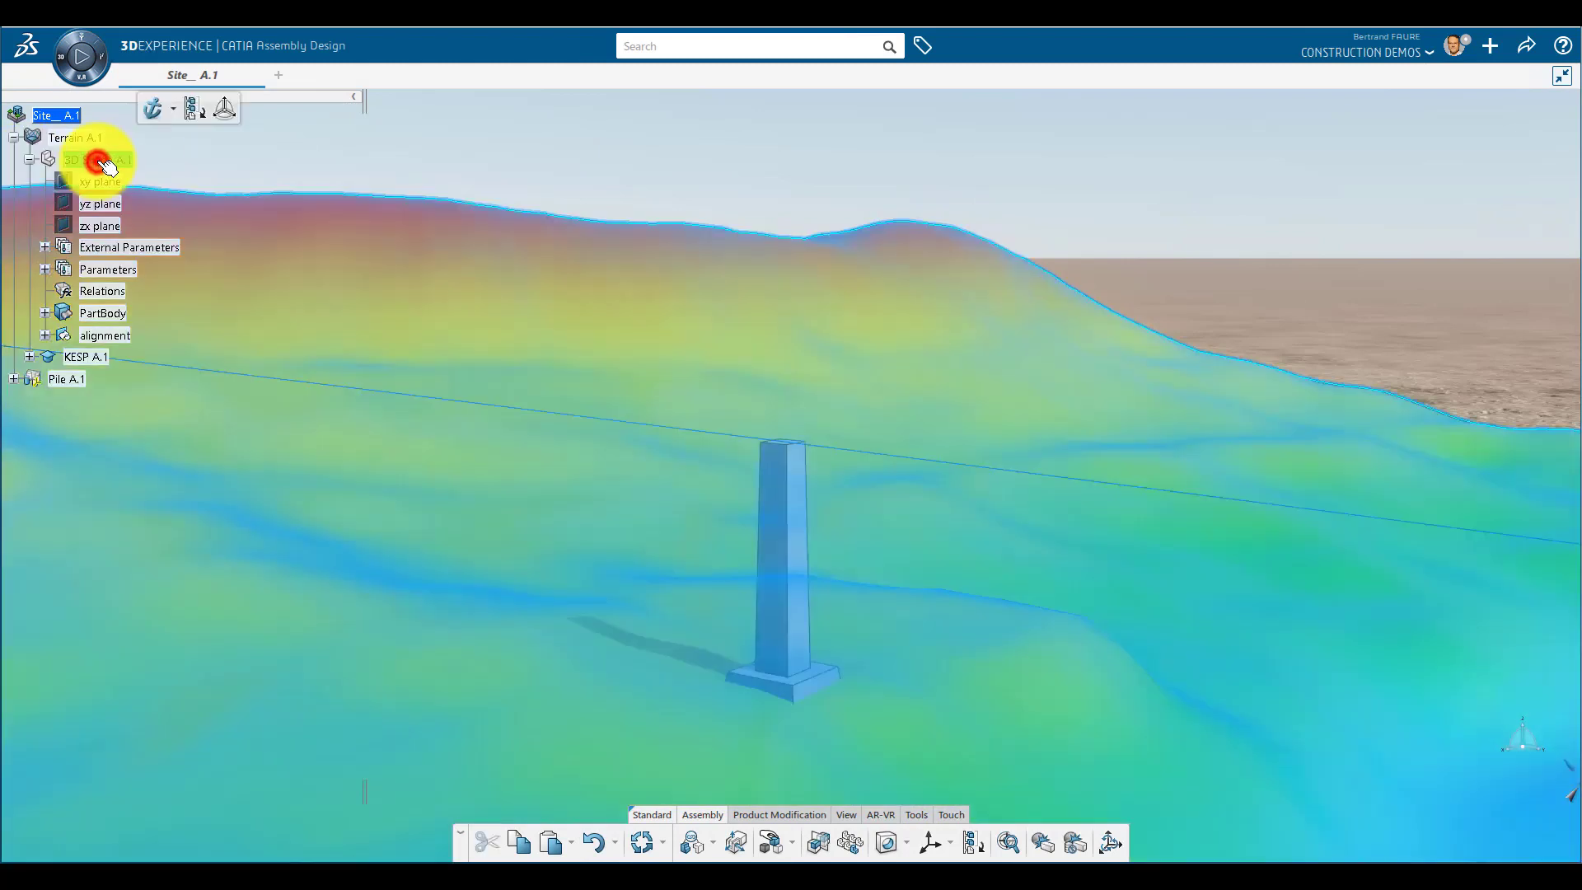
click(99, 159)
click(382, 127)
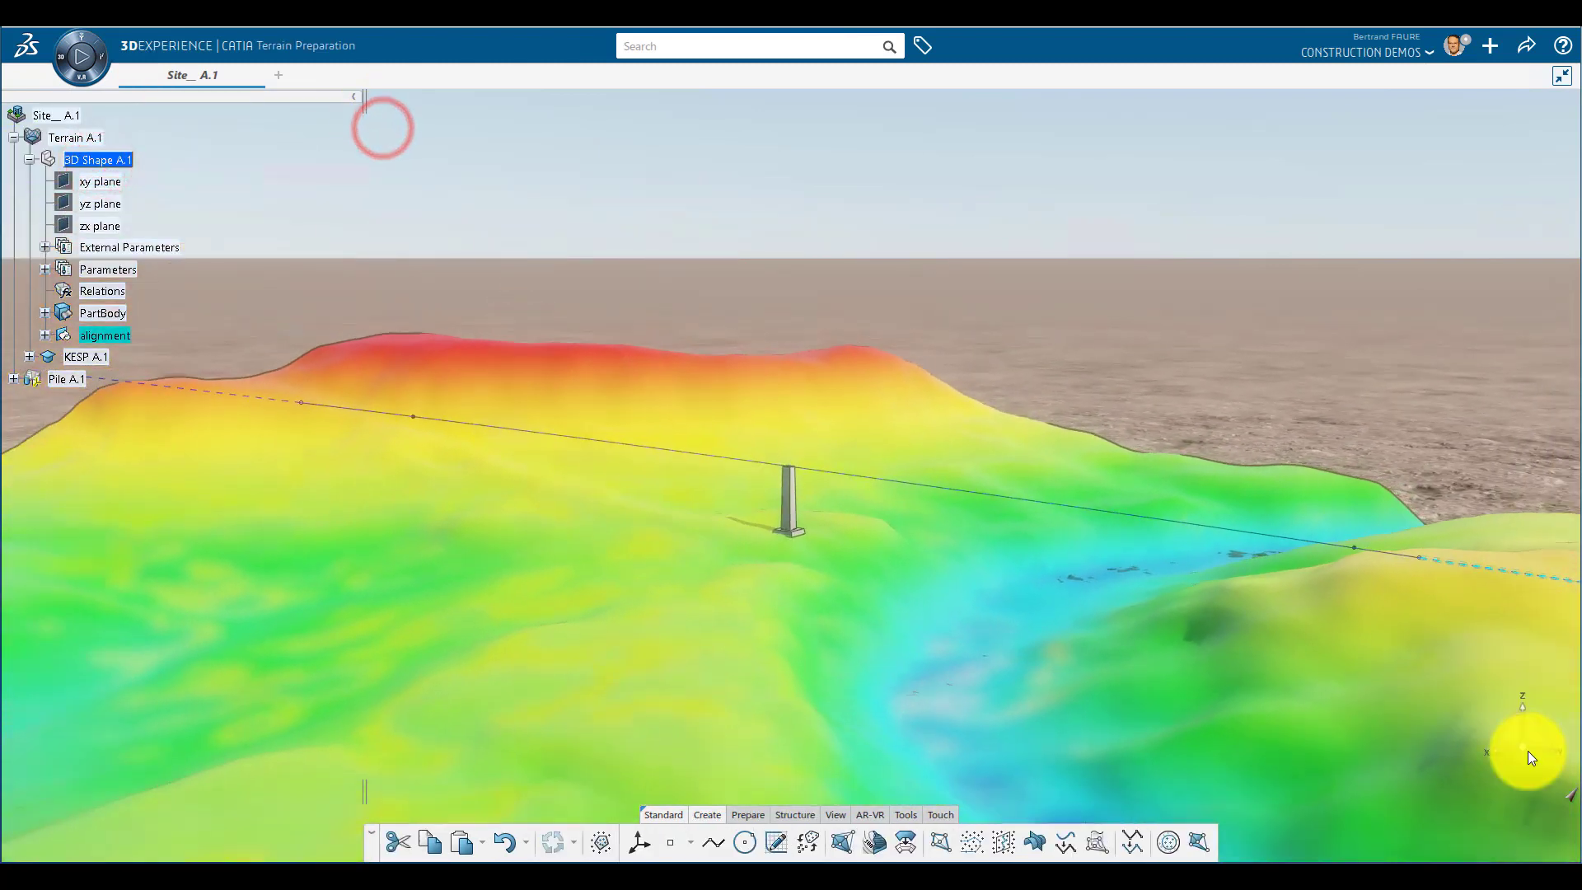
drag(1526, 749, 783, 473)
click(183, 387)
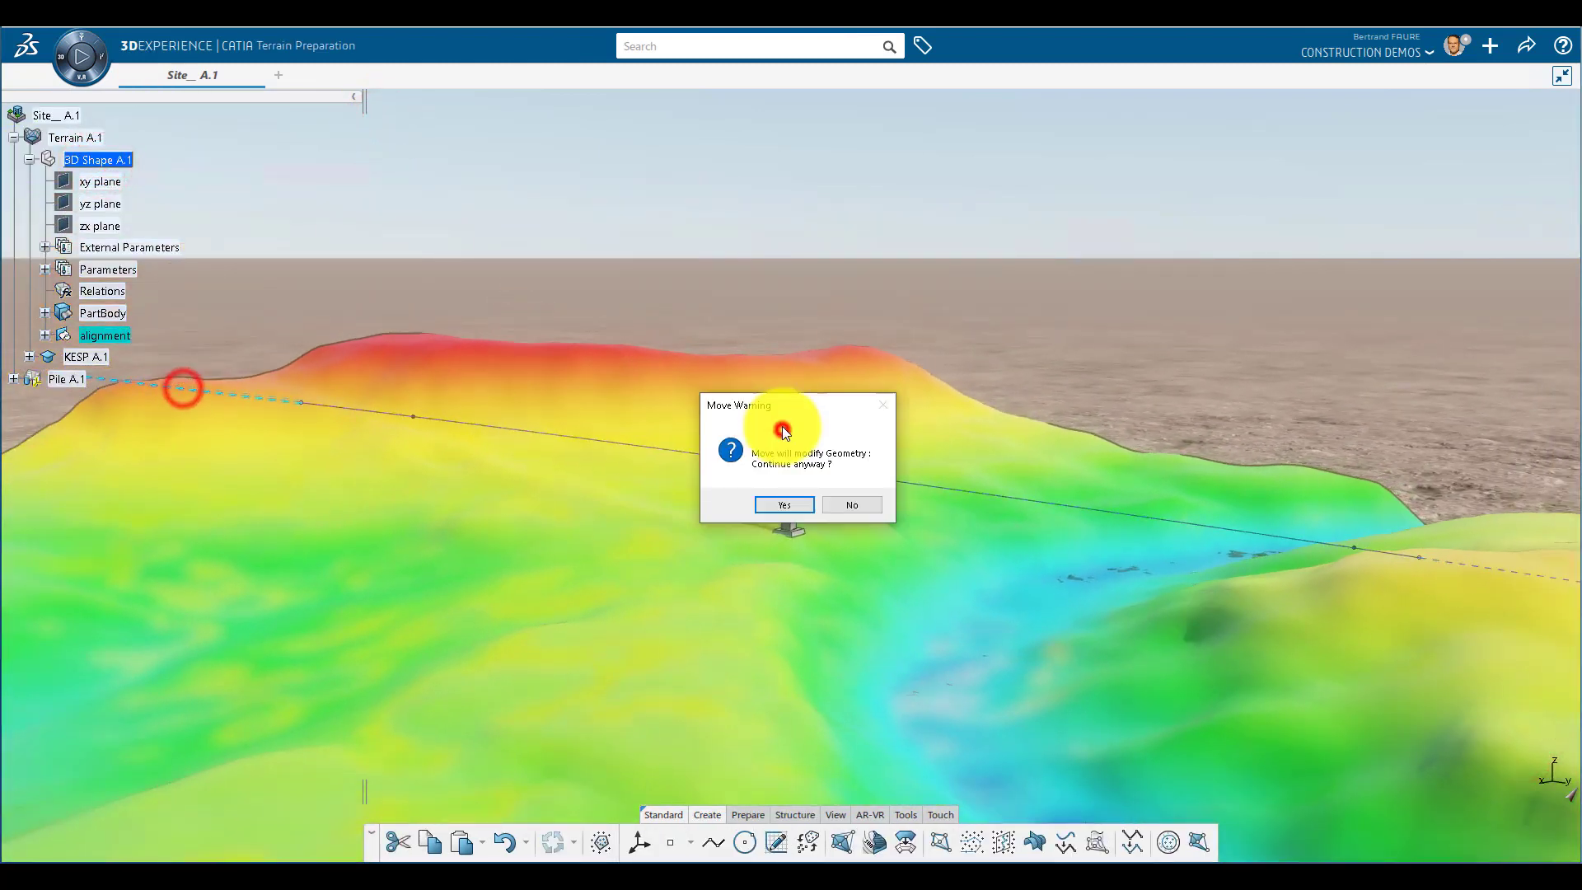
click(783, 504)
click(782, 420)
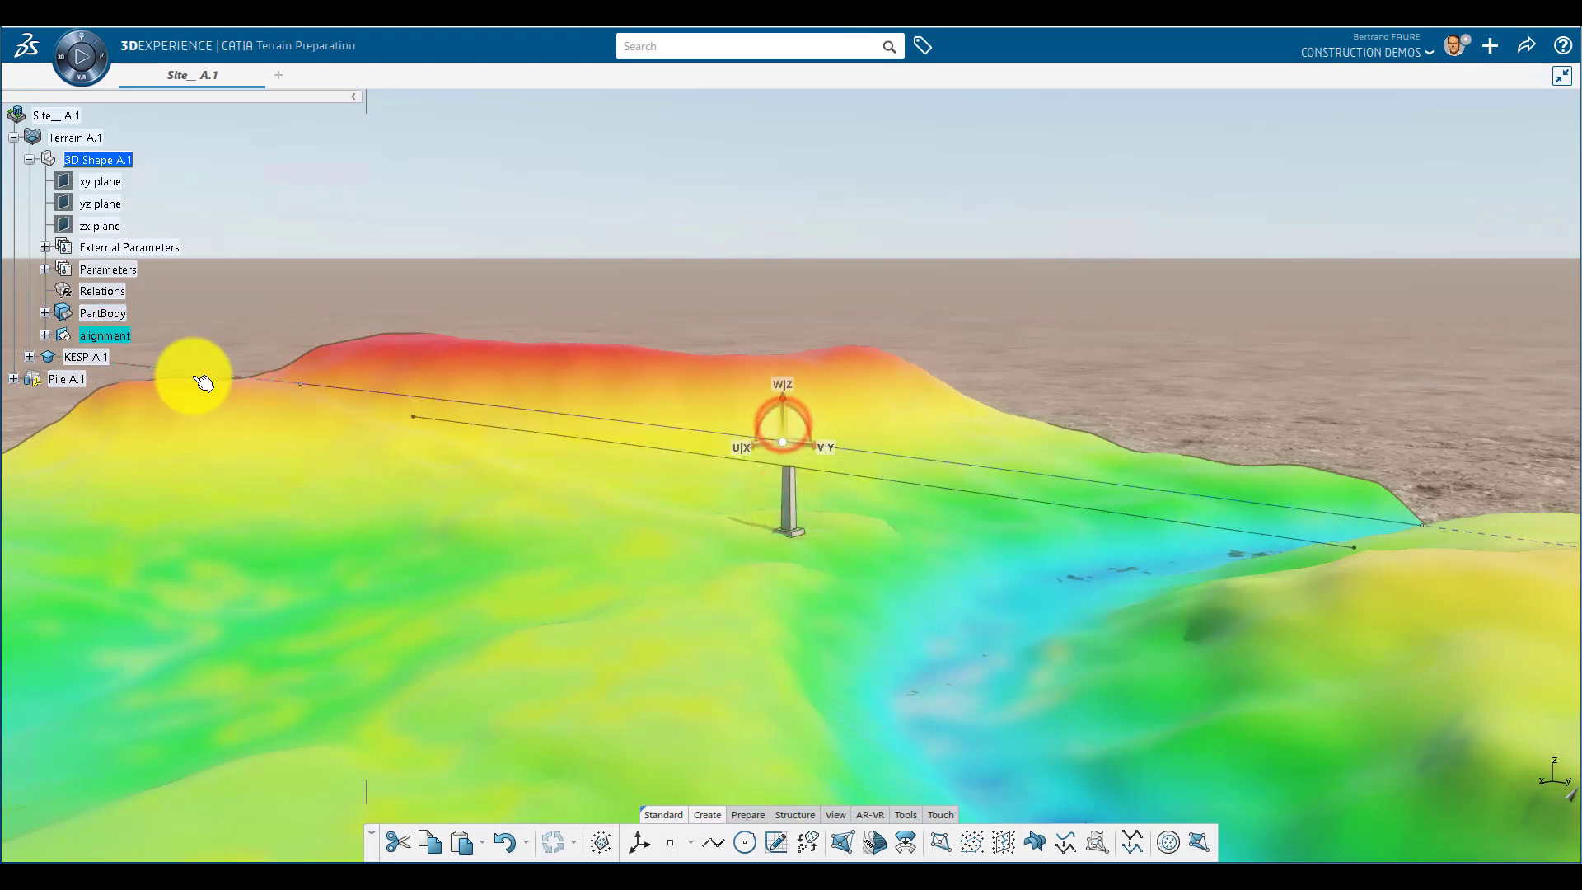
Expand the Pile structure to its external curve reference and update the whole Site assembly.
click(13, 378)
click(71, 114)
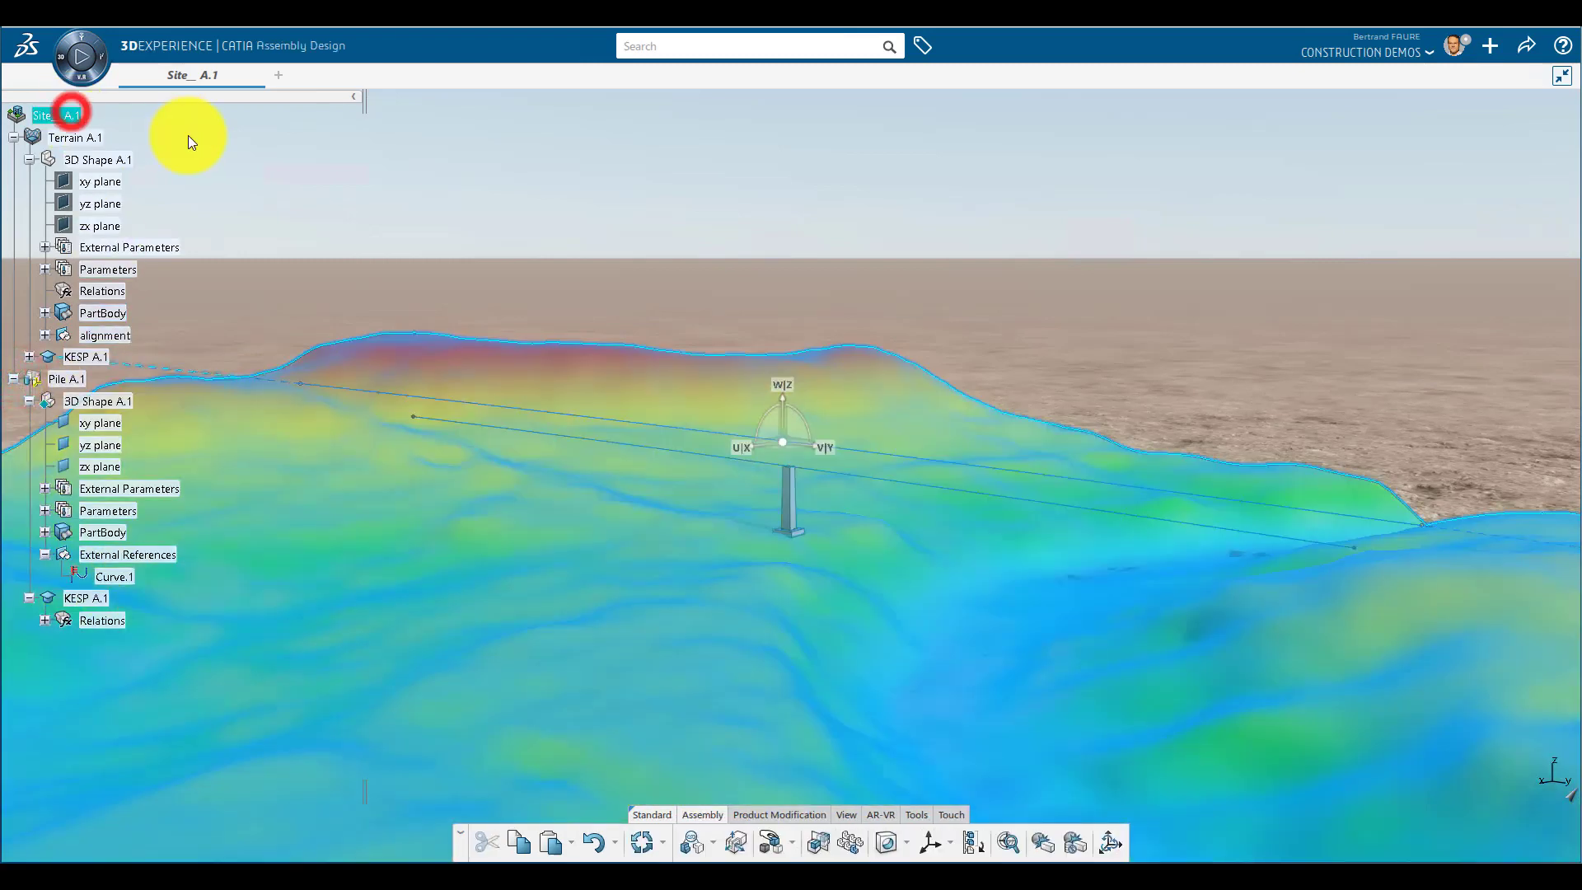
click(643, 842)
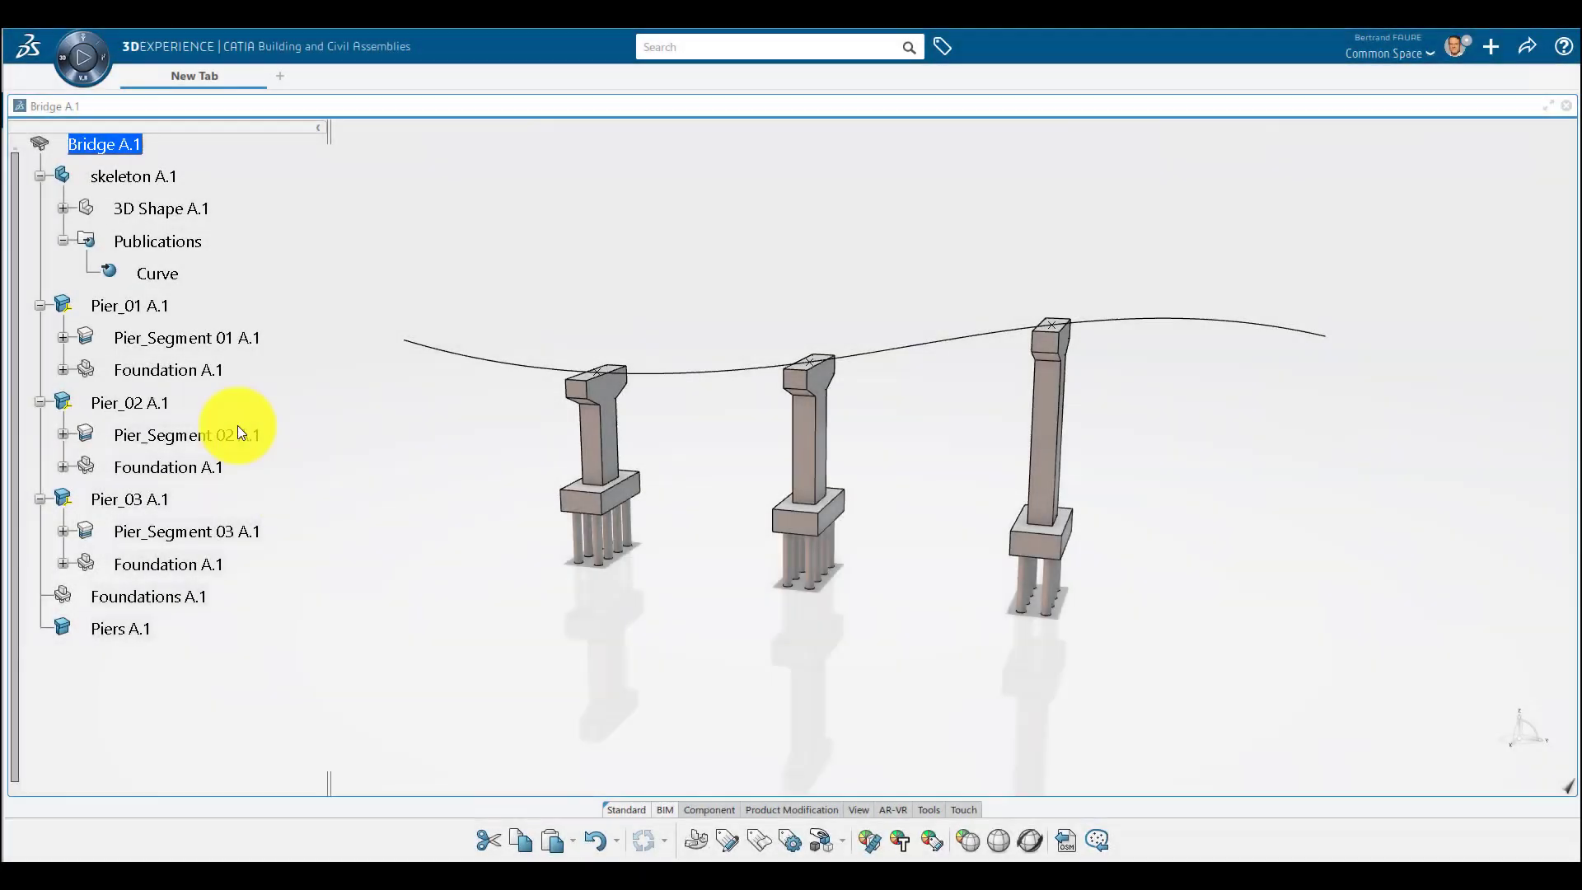
Copy the Foundation objects of Pier_01, Pier_02 and Pier_03 and paste them under Foundations A.1.
ctrl+click(216, 465)
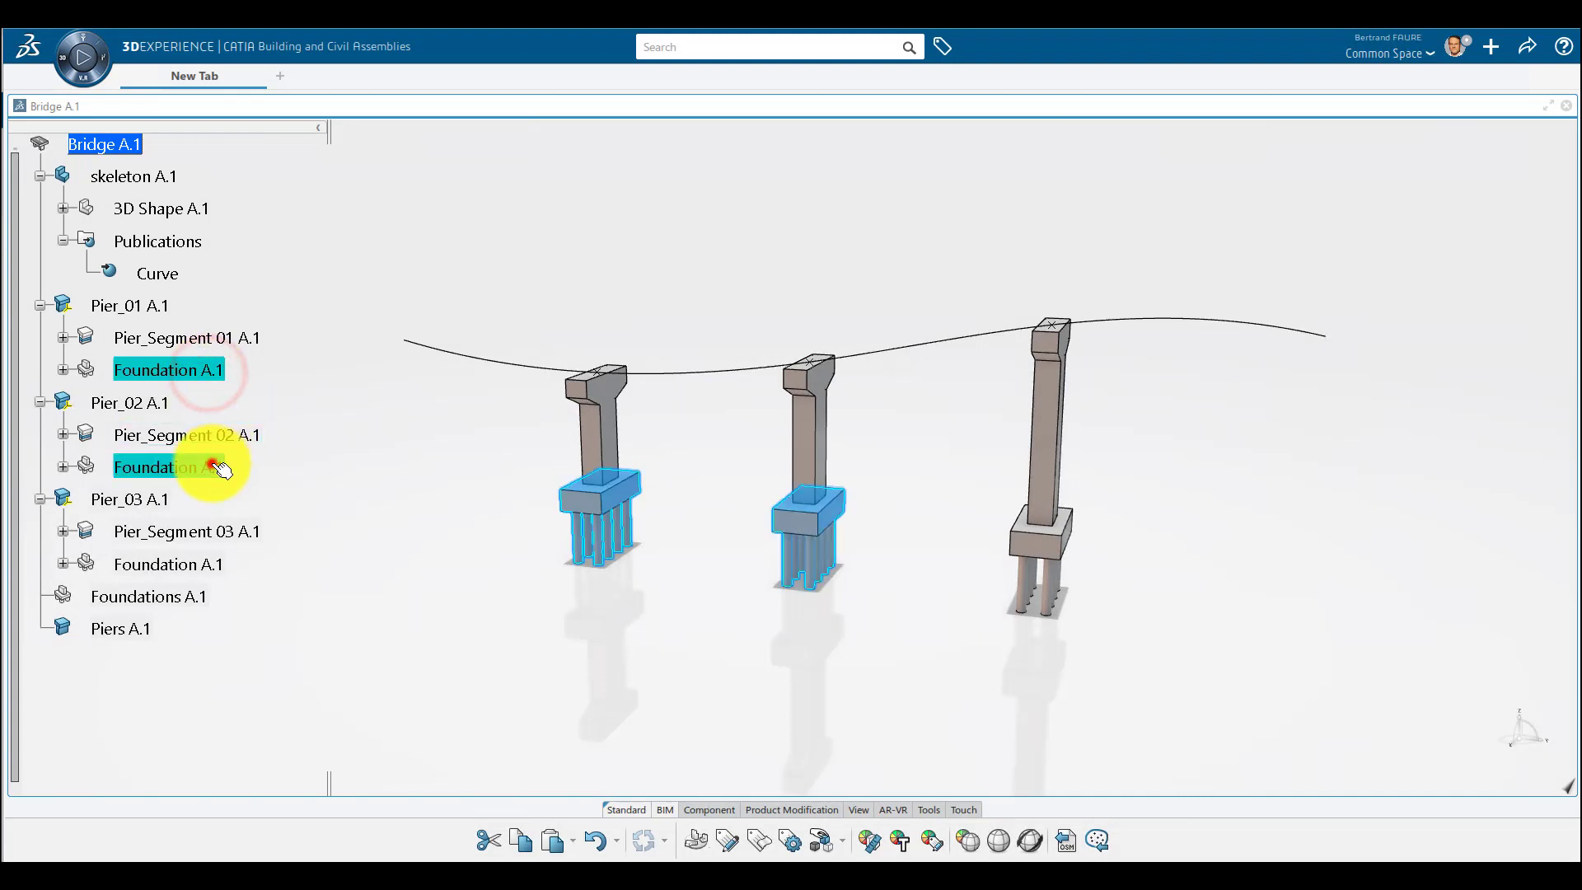
ctrl+click(206, 565)
right_click(206, 567)
click(258, 293)
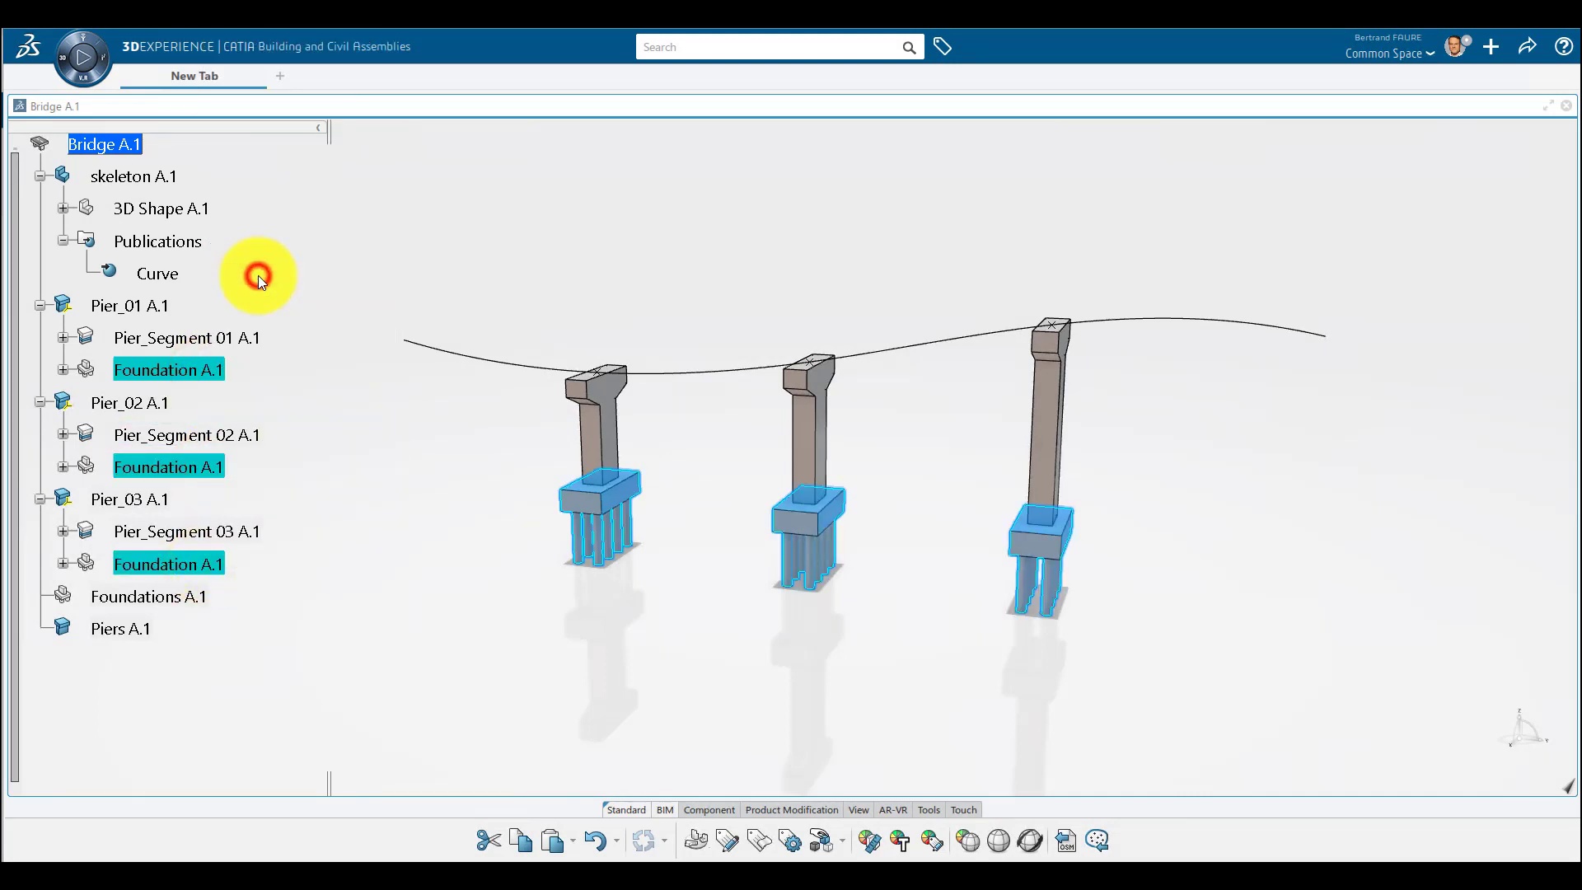
click(163, 599)
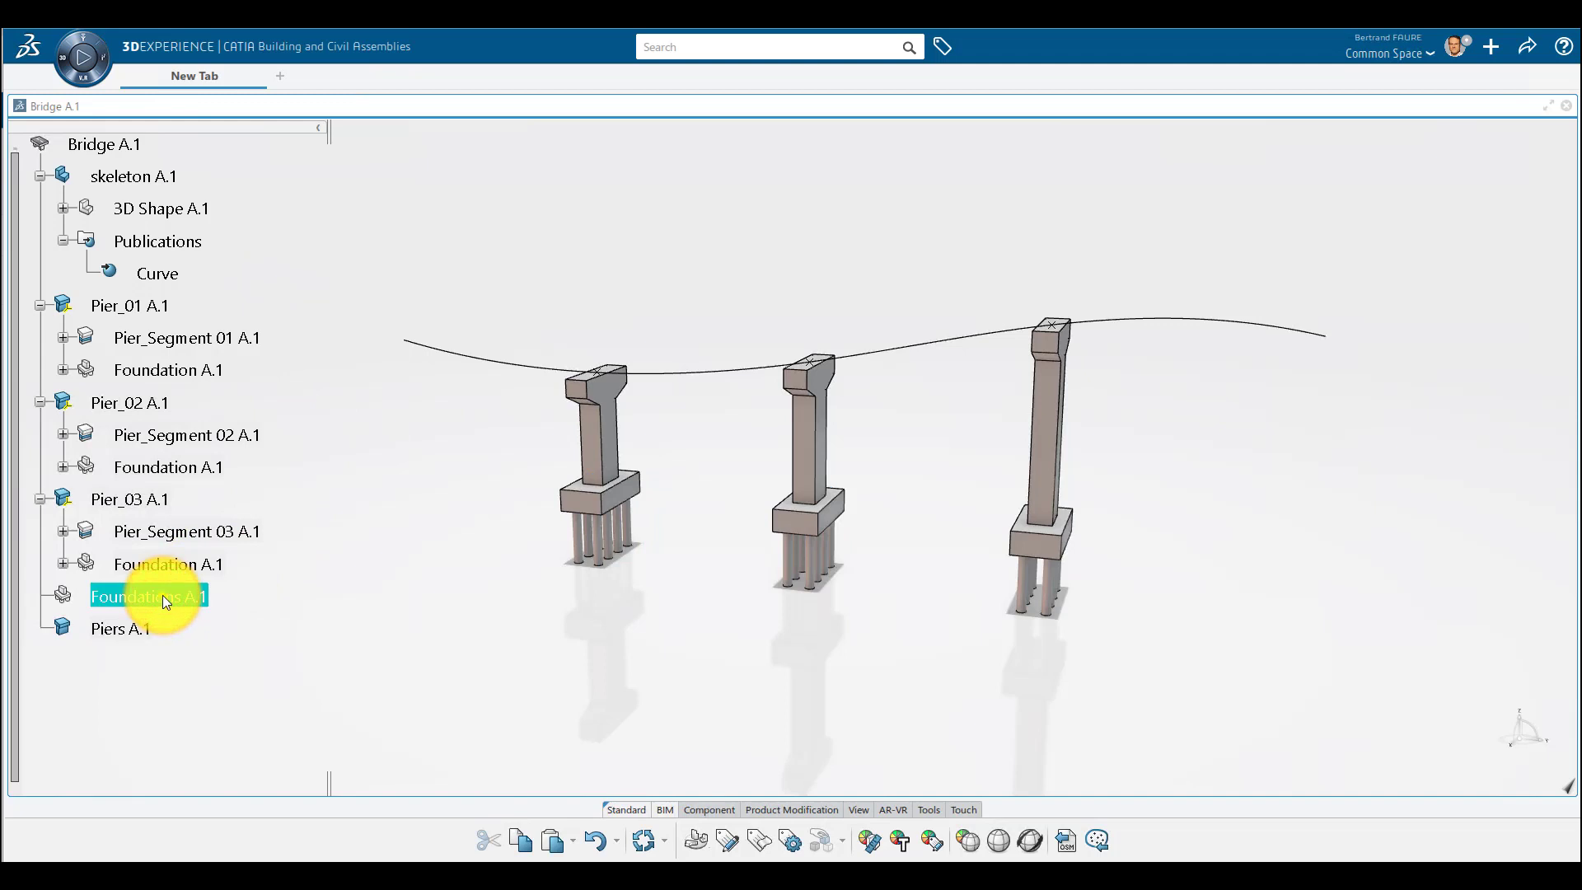
right_click(161, 594)
click(215, 326)
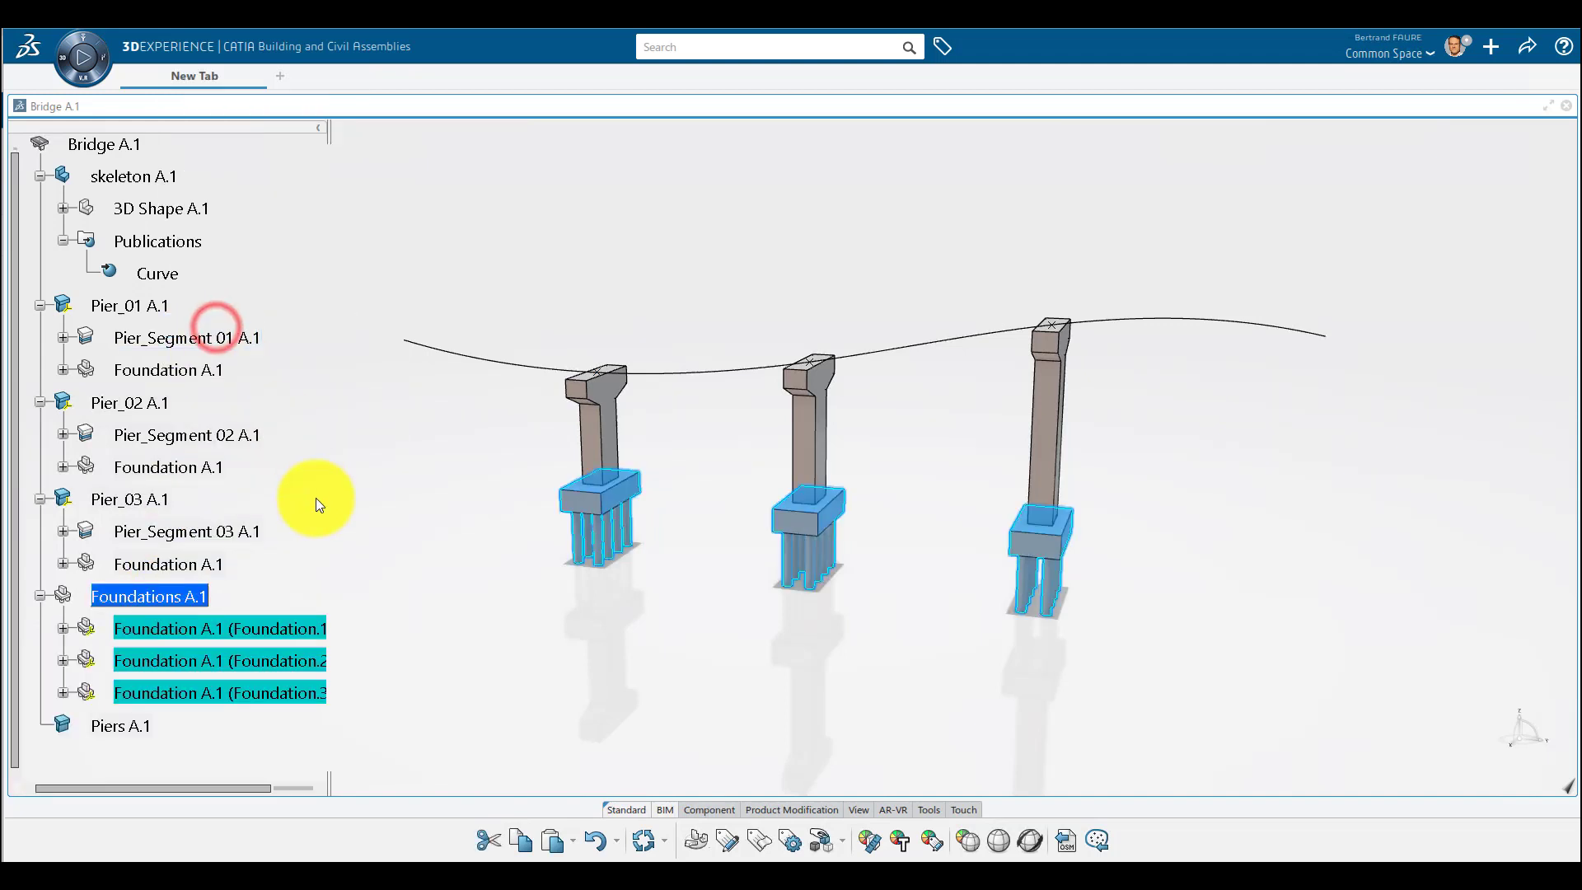
Open Foundations A.1 in a separate window, examine the placement of its three foundations, and close that window.
click(319, 535)
right_click(197, 598)
mouse_move(295, 408)
click(462, 413)
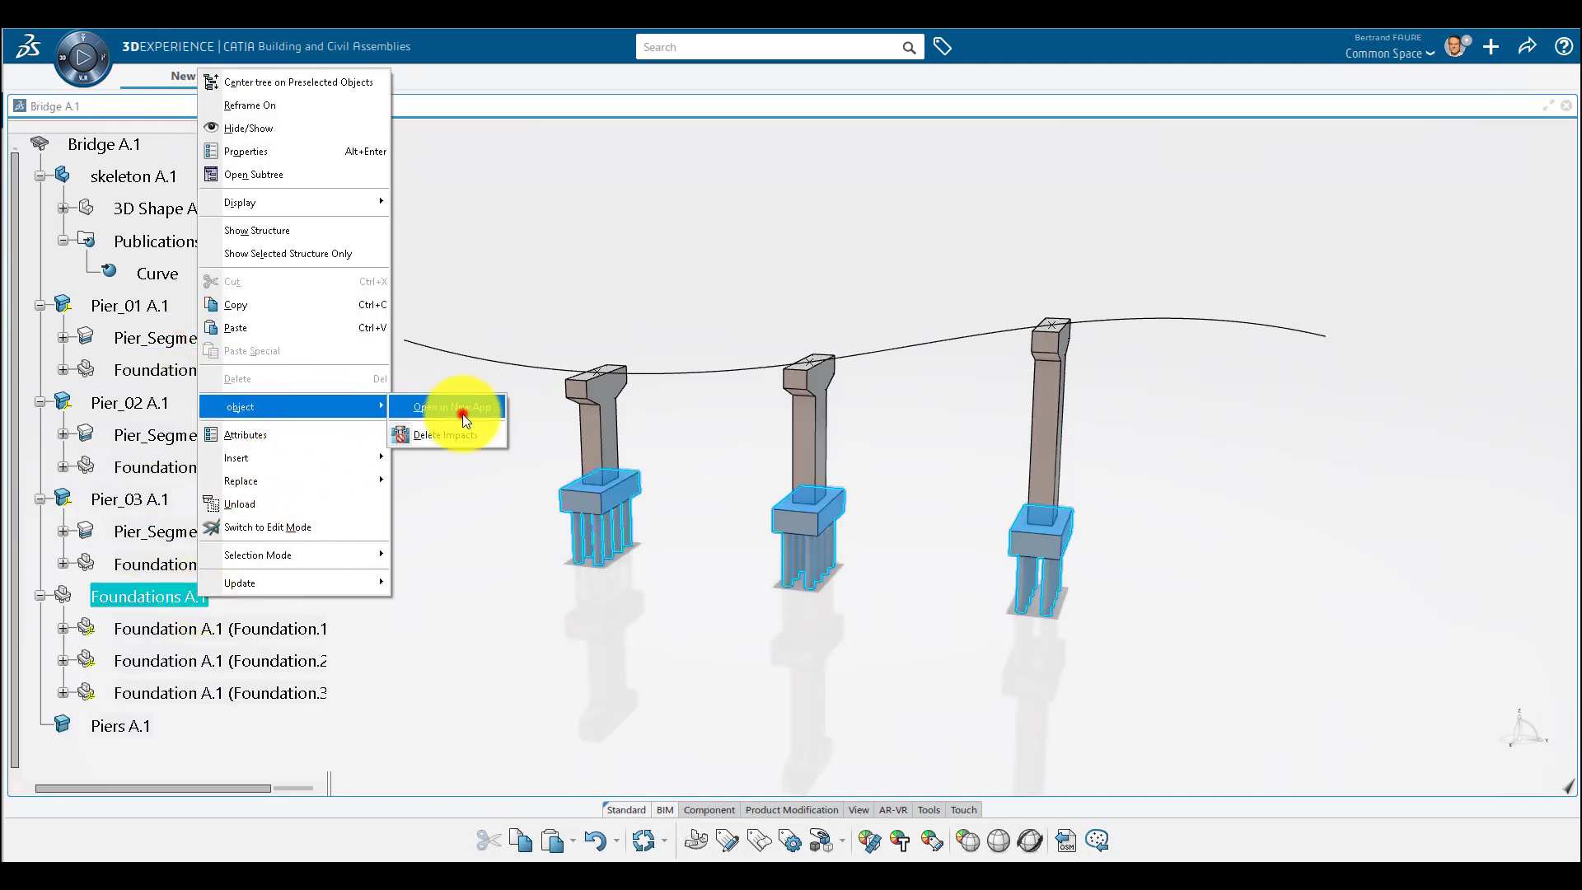
middle_drag(1129, 532, 1009, 470)
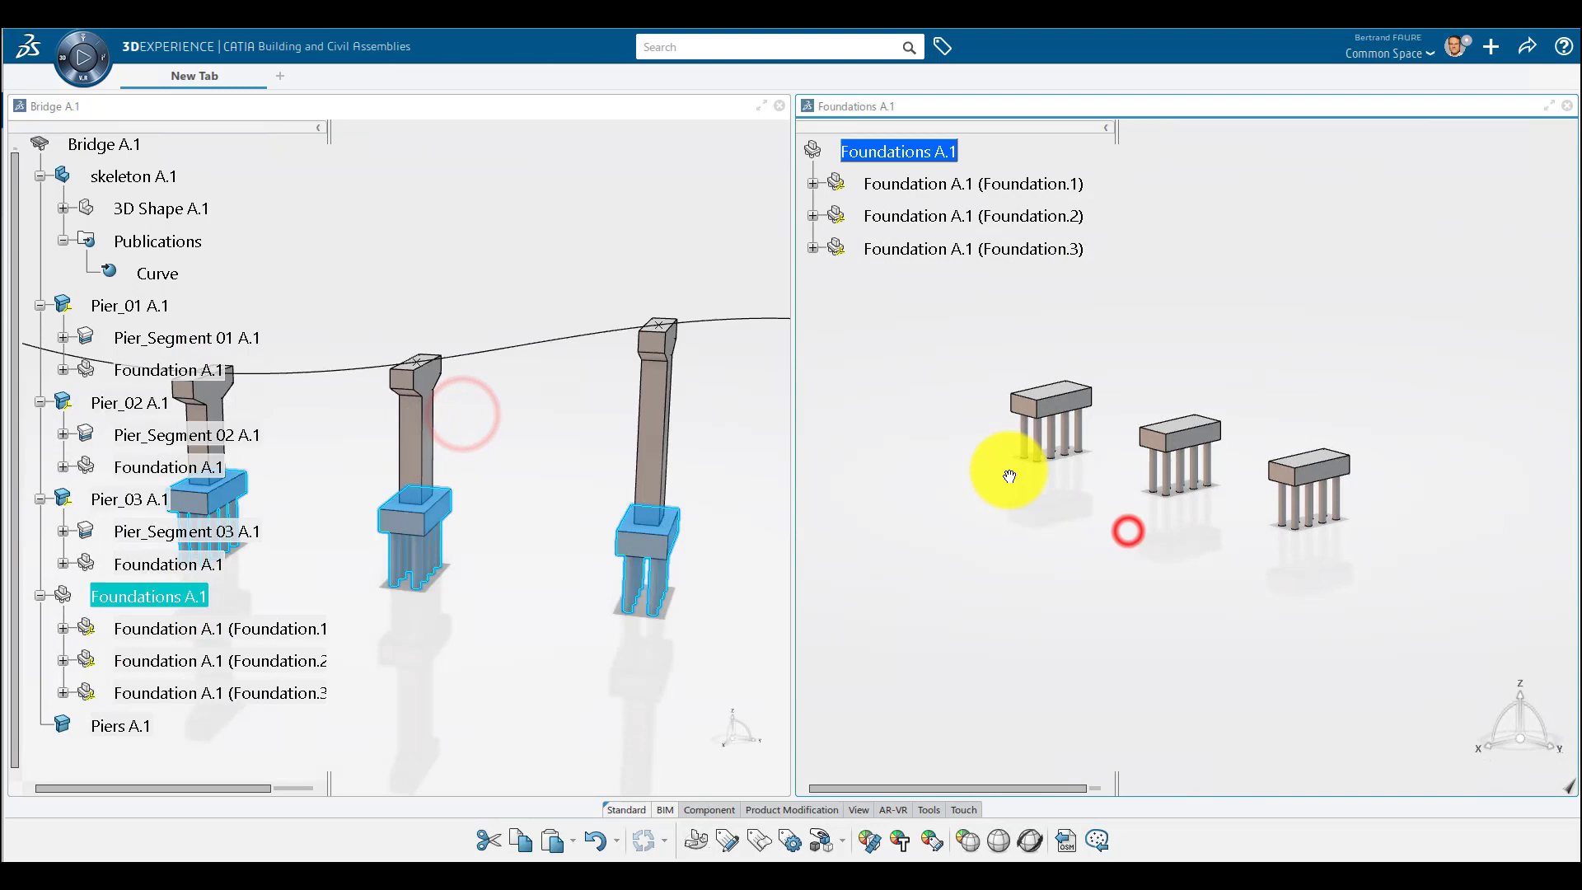
click(1566, 105)
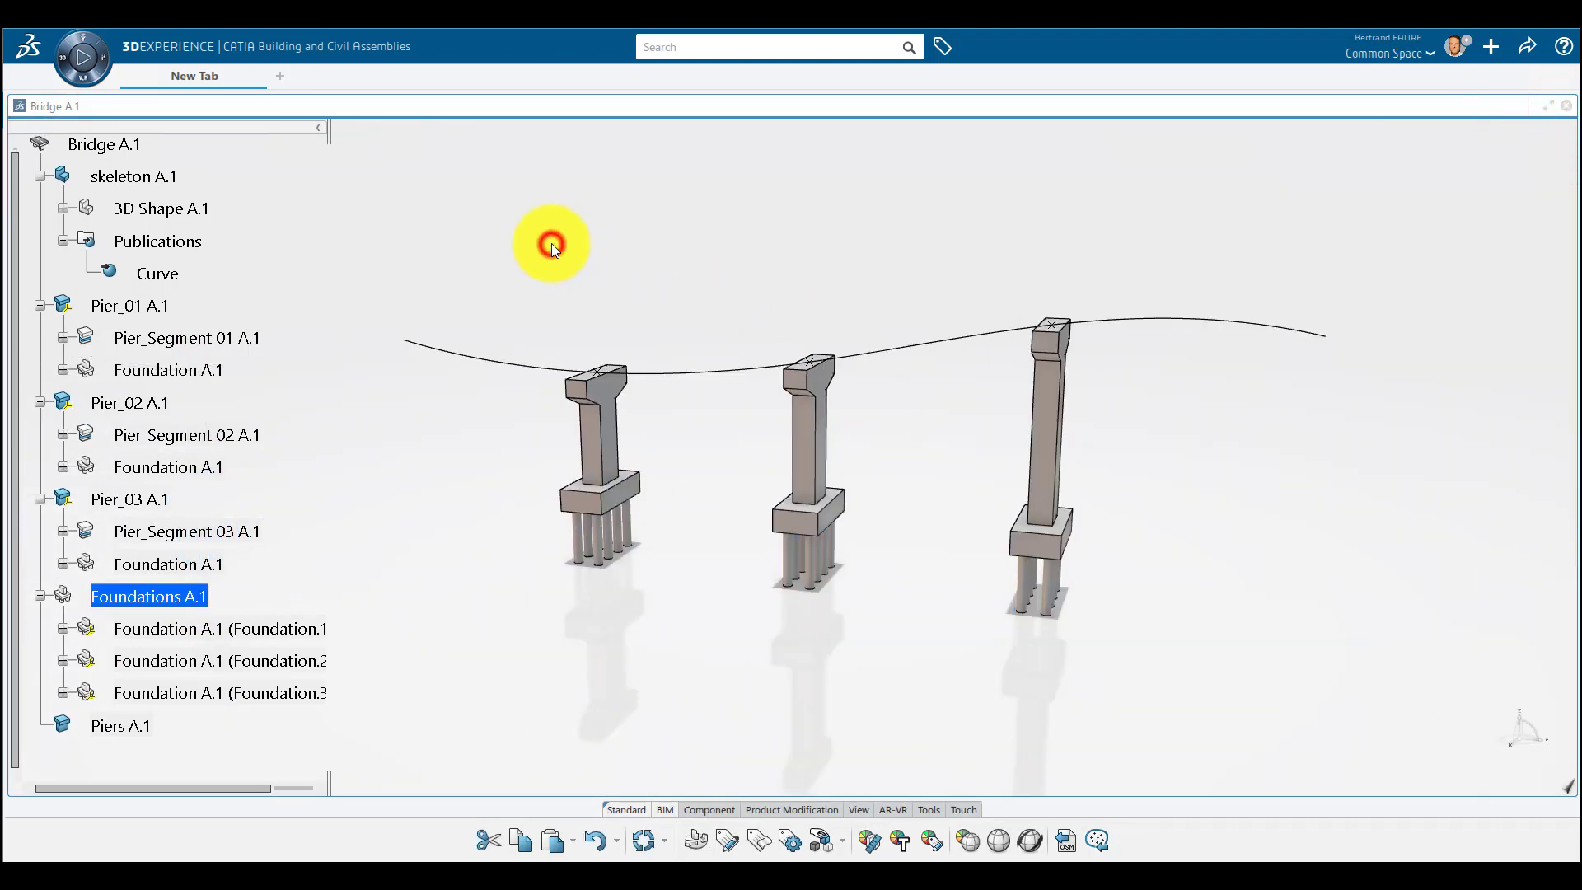
With Pier_Segment 01 open in its own window, cut it from Pier_01 and paste it under Piers A.1.
click(63, 338)
right_click(147, 336)
click(208, 550)
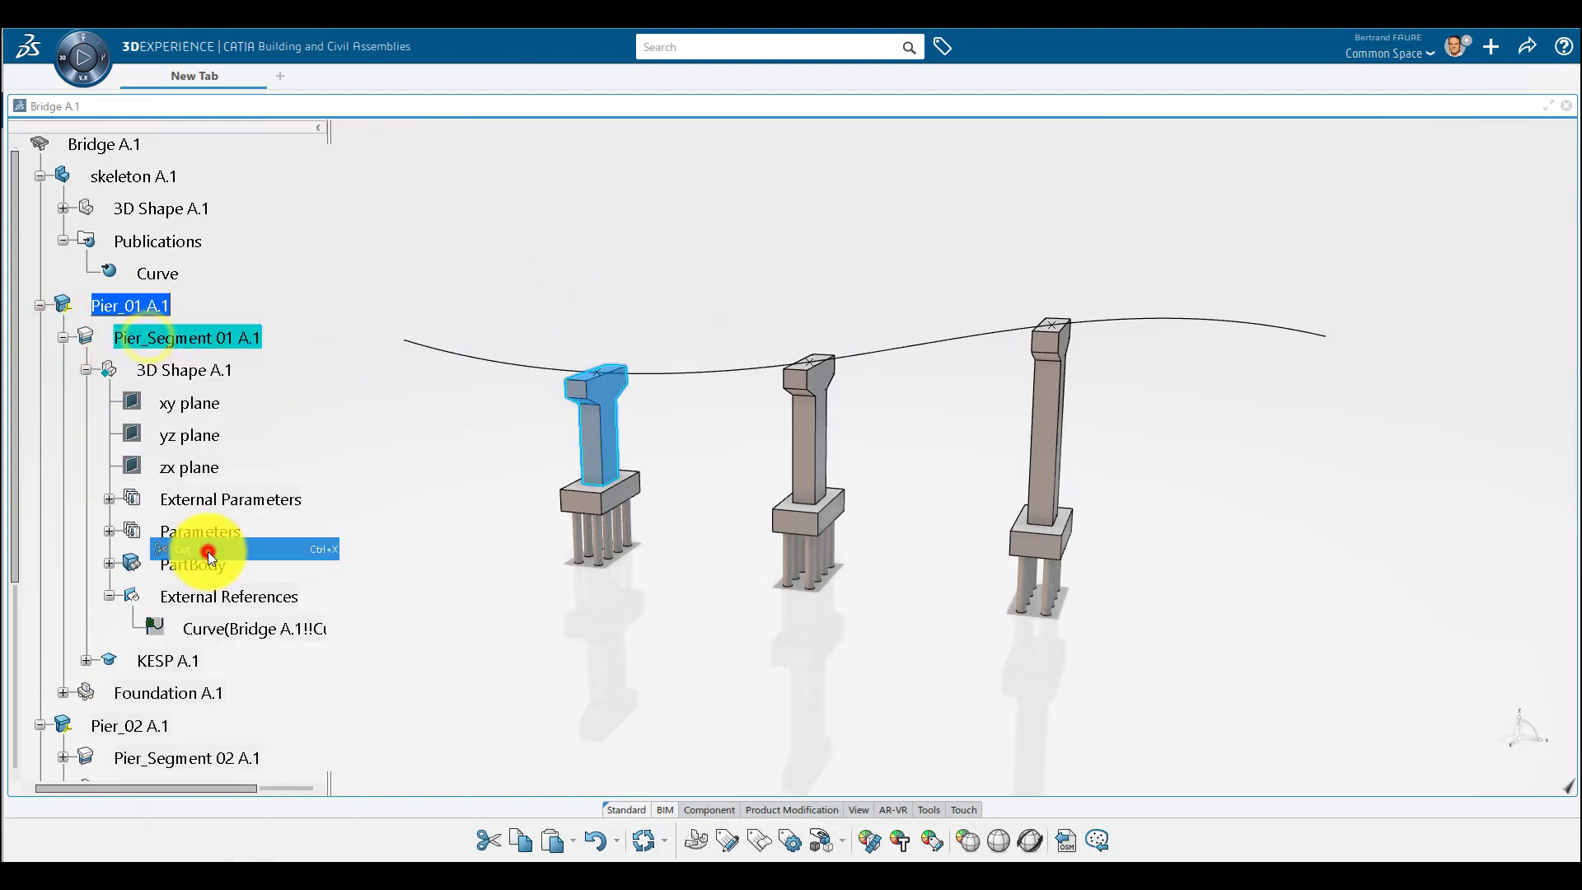
click(781, 515)
click(62, 338)
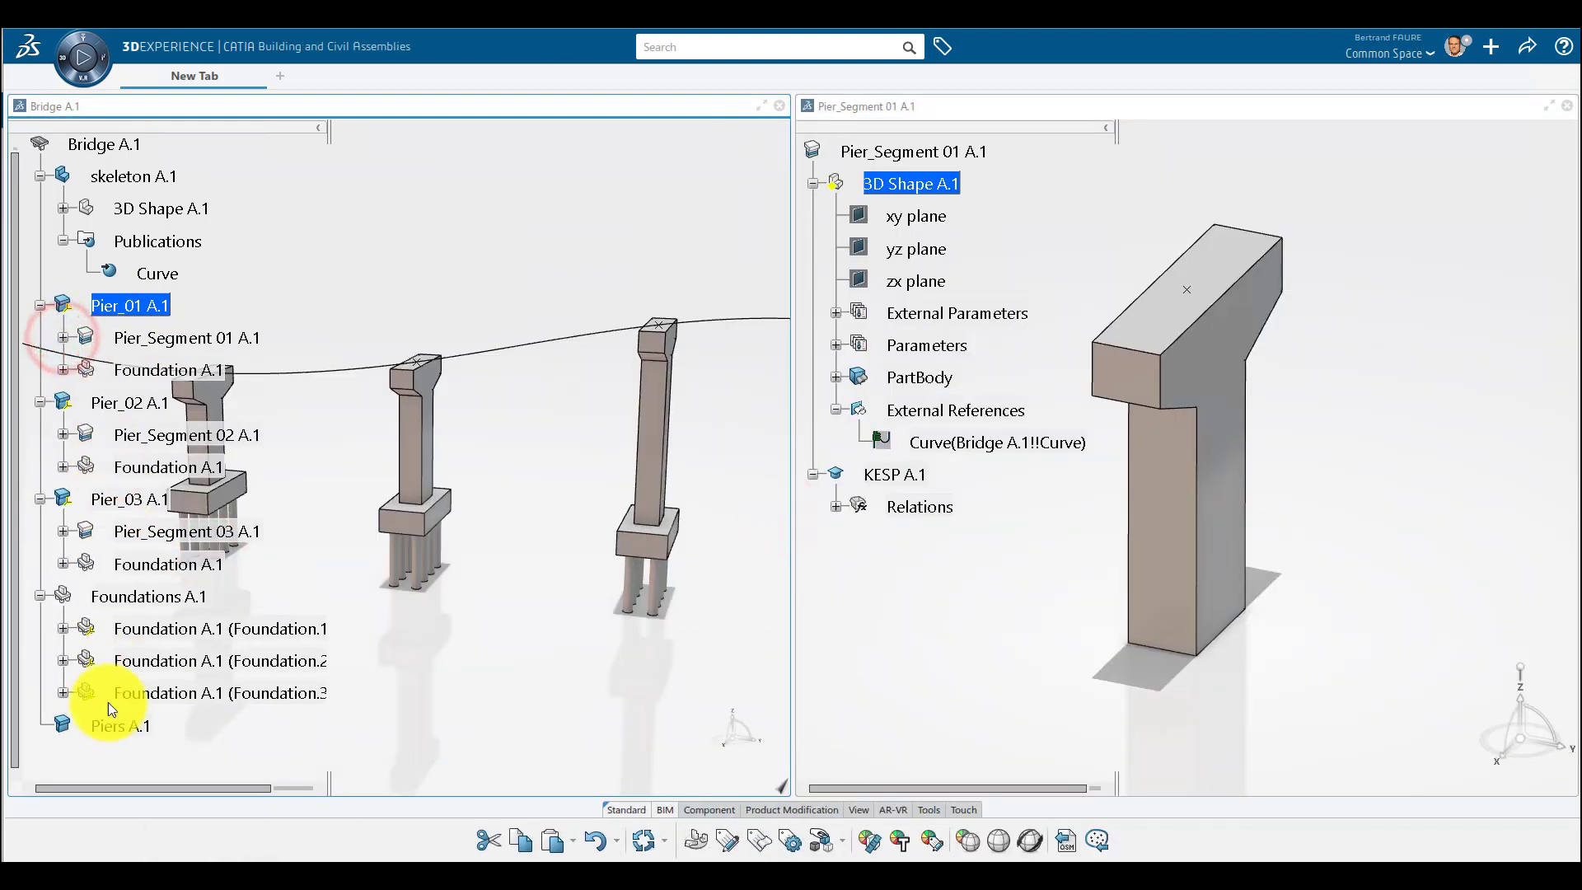
right_click(111, 724)
click(182, 462)
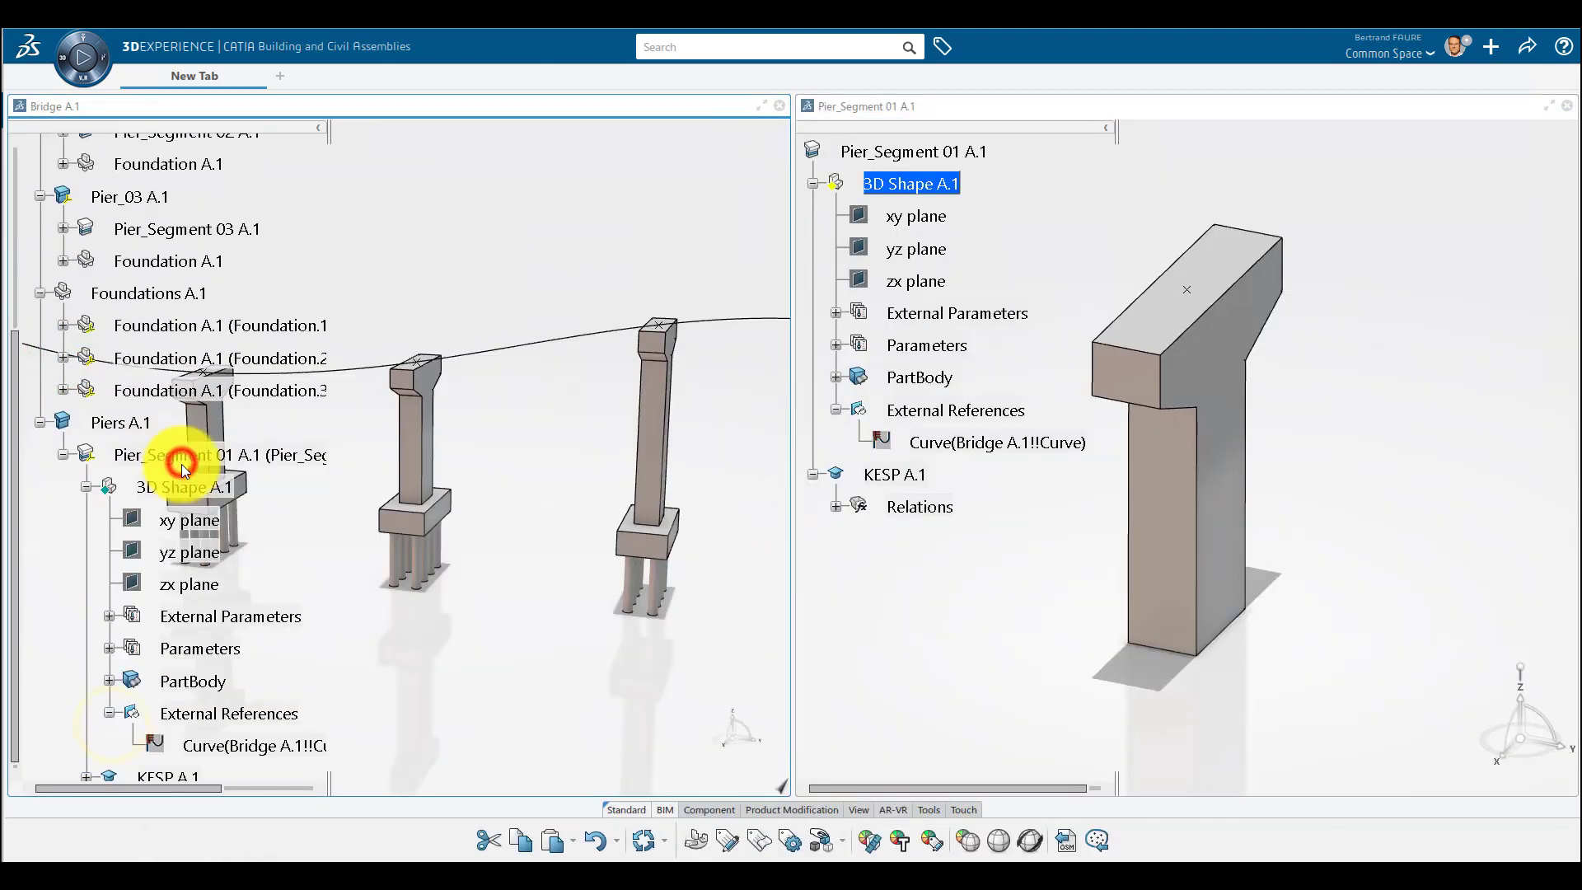
Collapse the relocated Pier_Segment 01 structure, closing its separate window, and update the Bridge assembly.
click(85, 487)
scroll(86, 488, down, 1)
scroll(86, 487, up, 4)
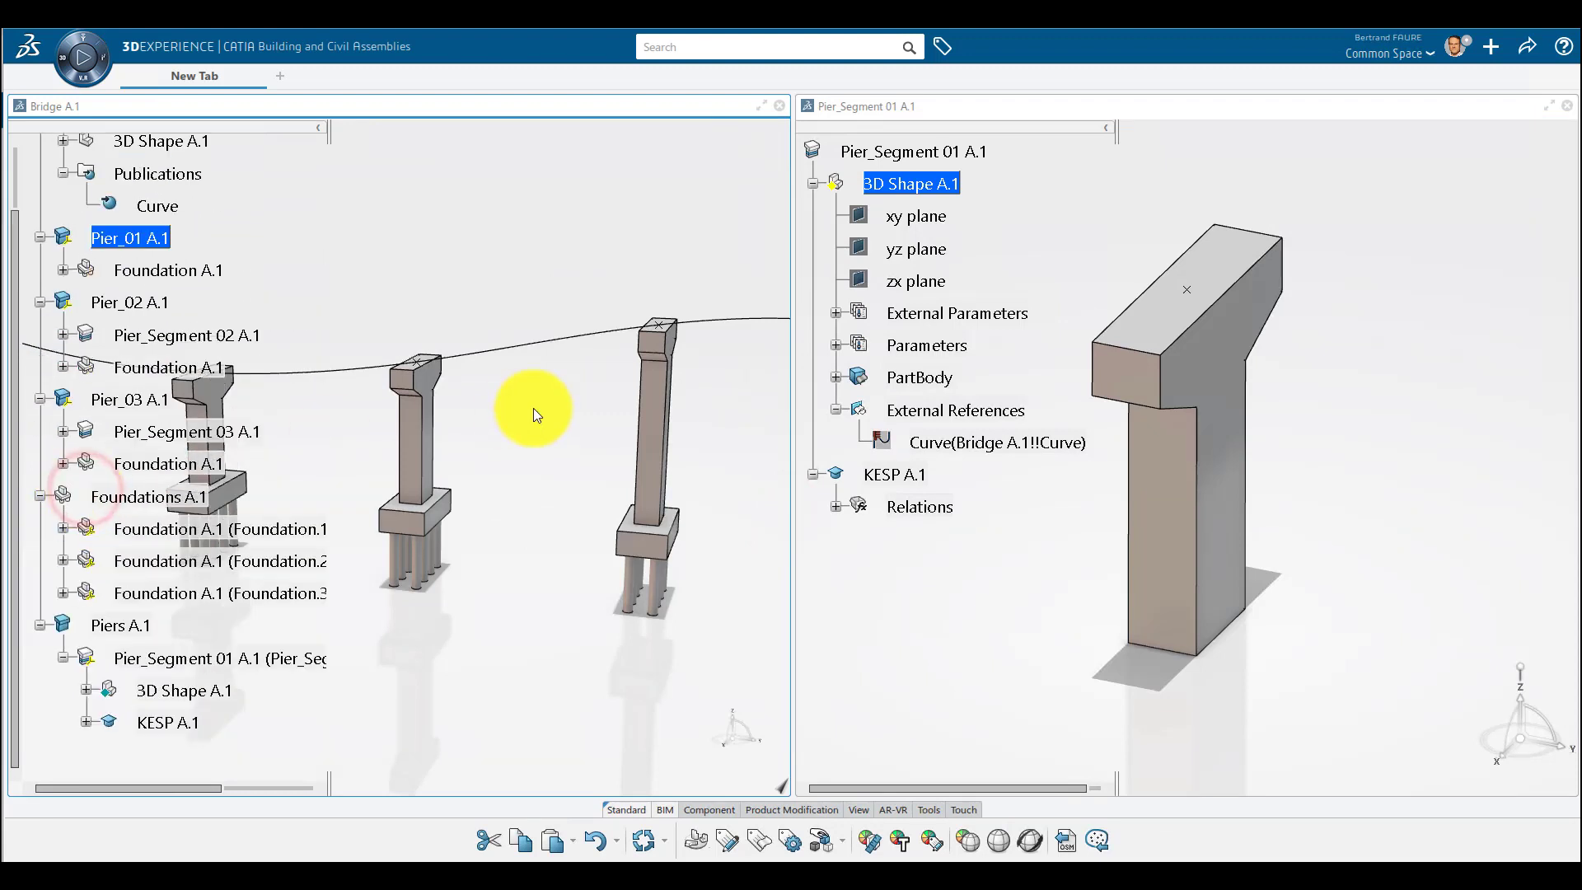
click(1567, 113)
click(645, 839)
click(629, 656)
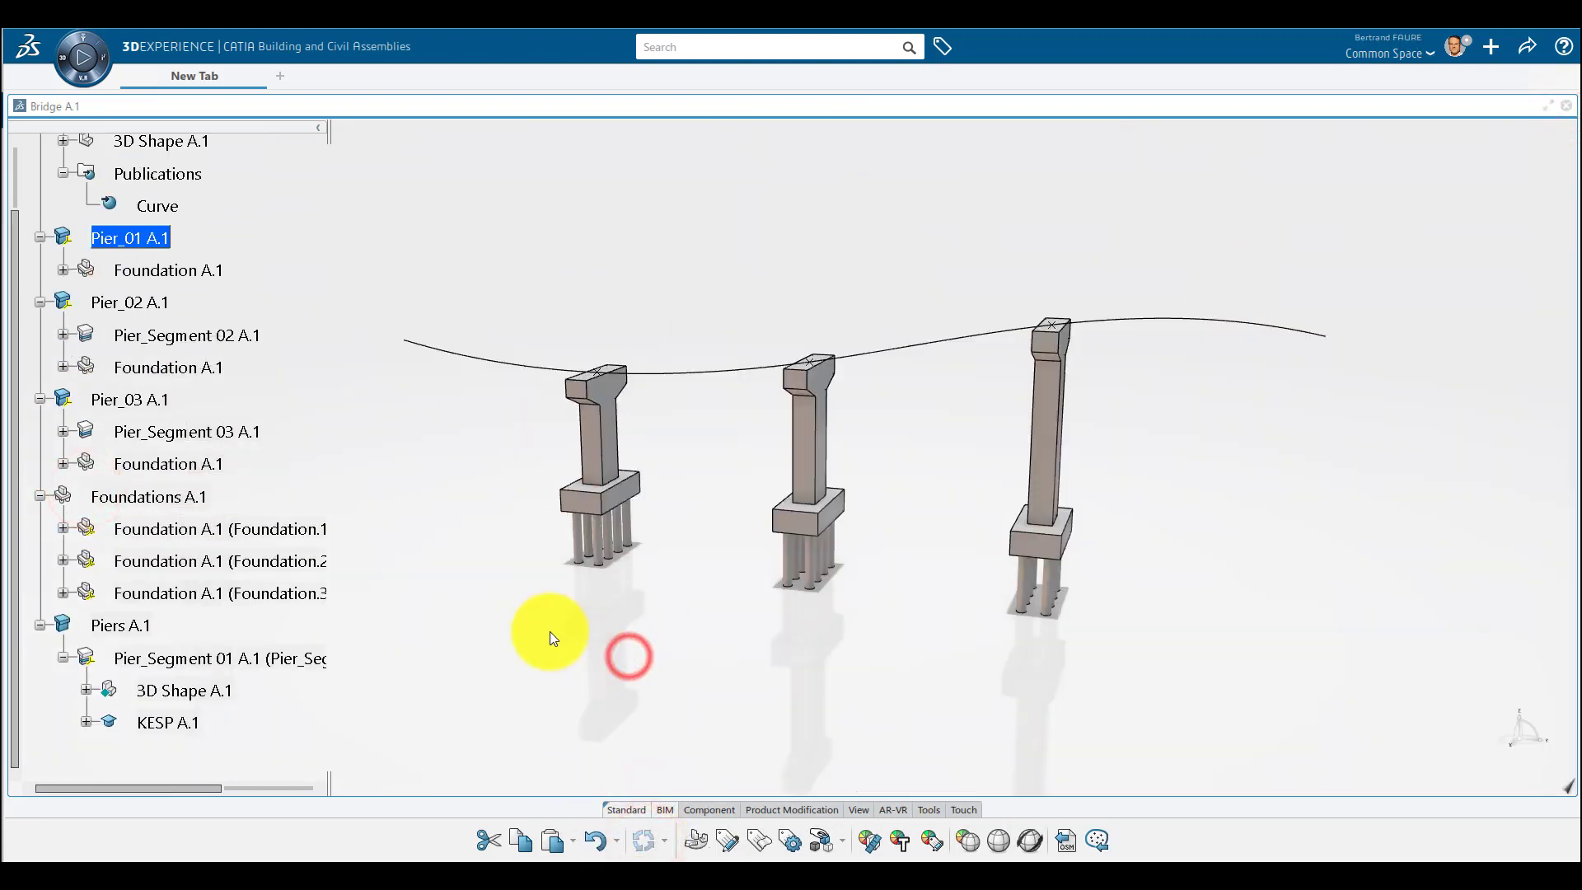
Copy Pier_Segment 02 from Pier_02 A.1 and paste it under Piers A.1.
click(151, 301)
right_click(178, 337)
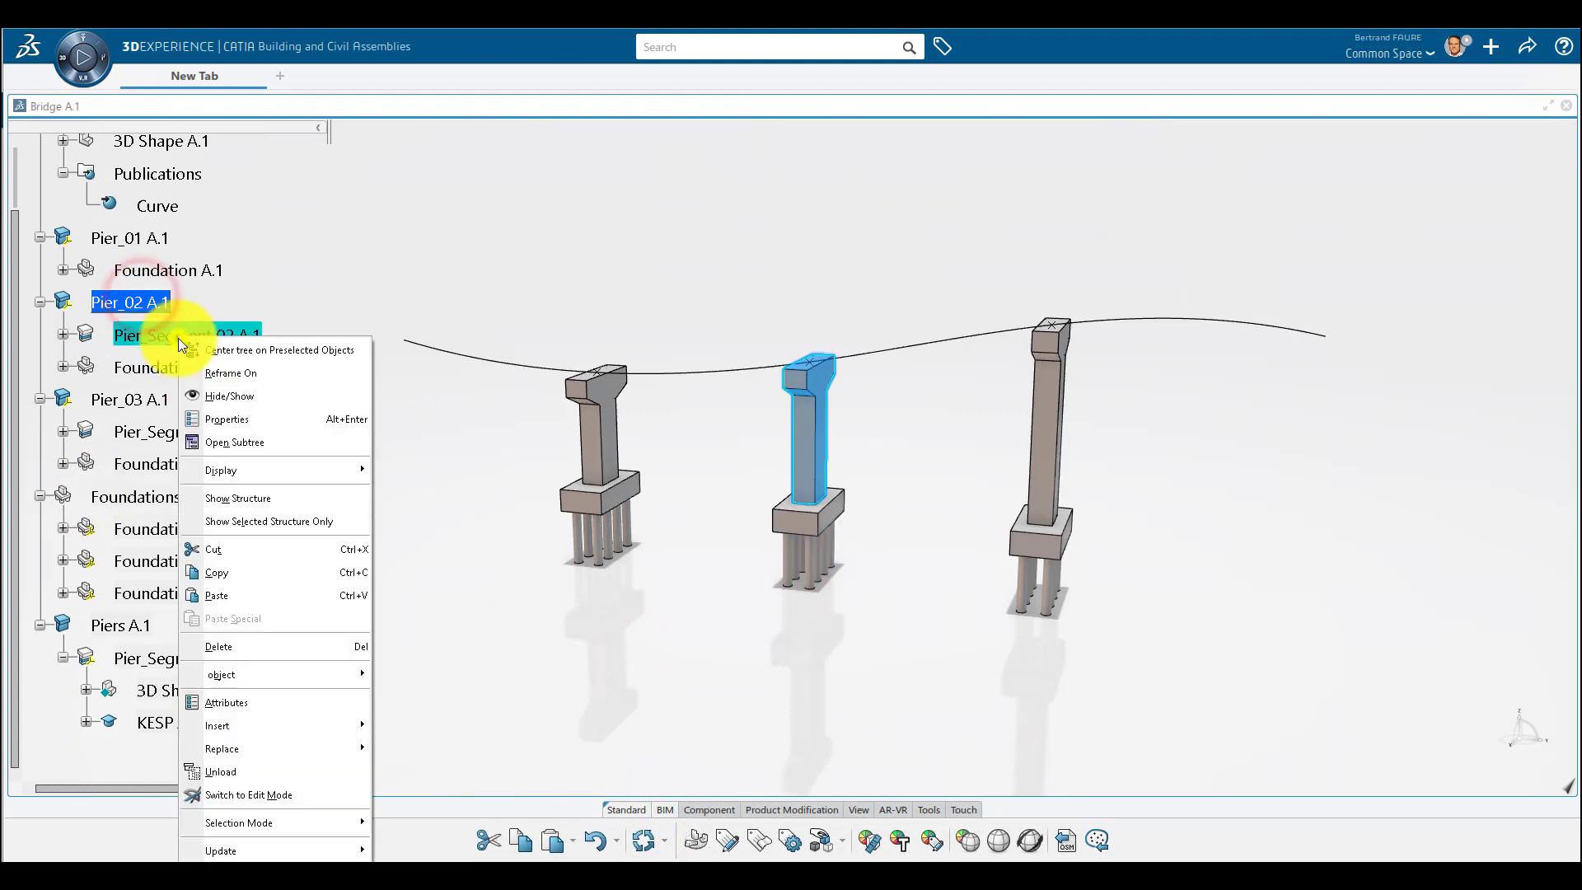
click(271, 571)
right_click(135, 626)
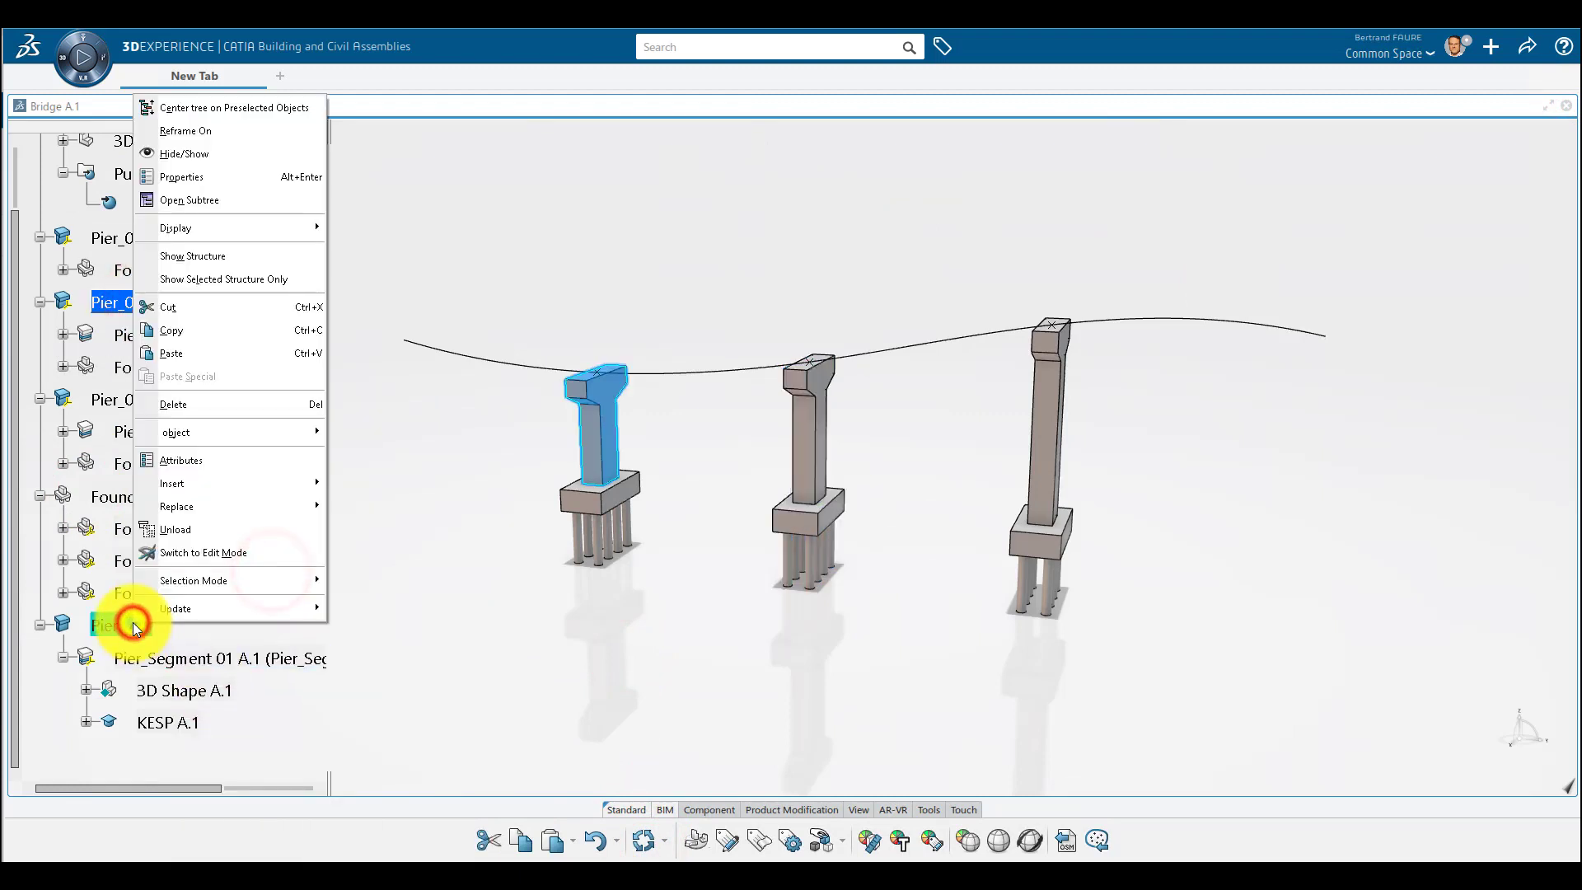
click(199, 353)
Move the pasted Pier_Segment 02 copy away from the original, between the second and third piers, and update the assembly.
drag(766, 494, 865, 502)
click(643, 840)
click(664, 686)
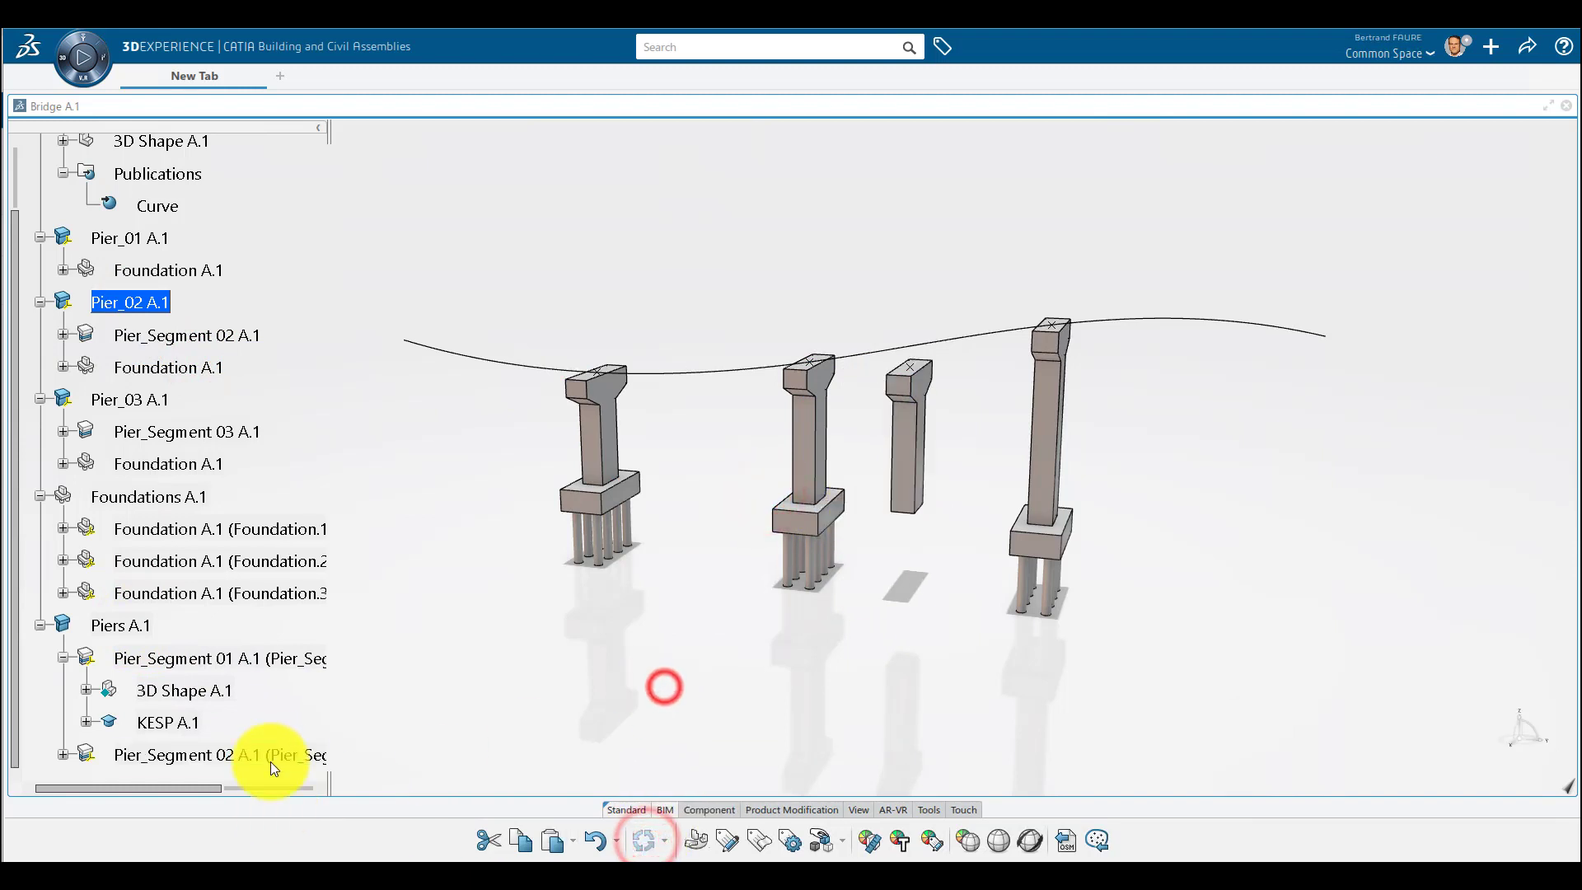
click(270, 753)
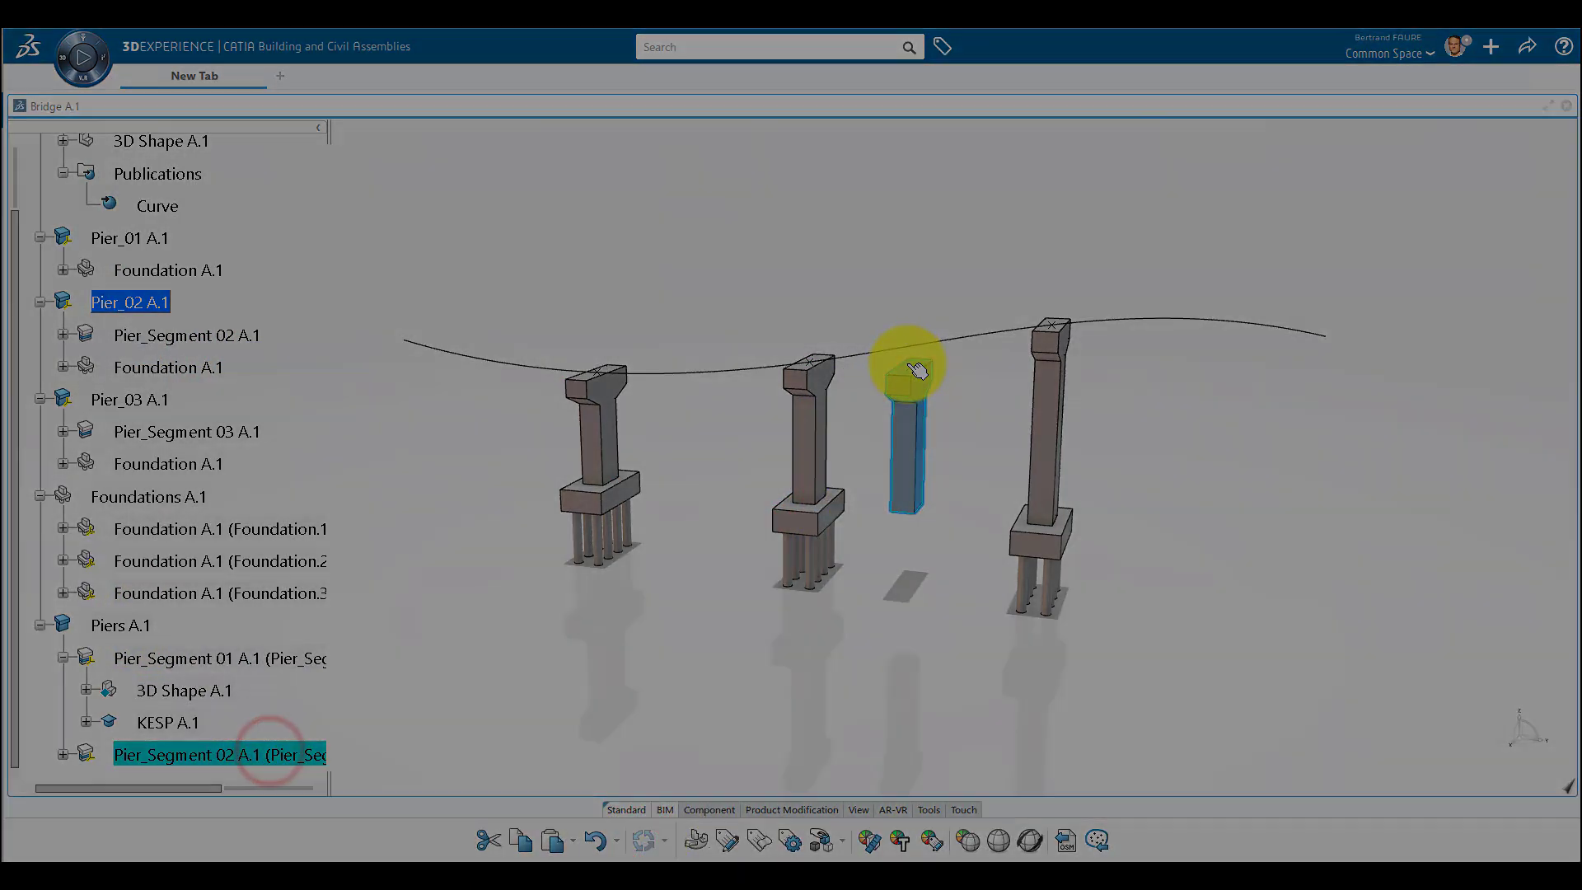